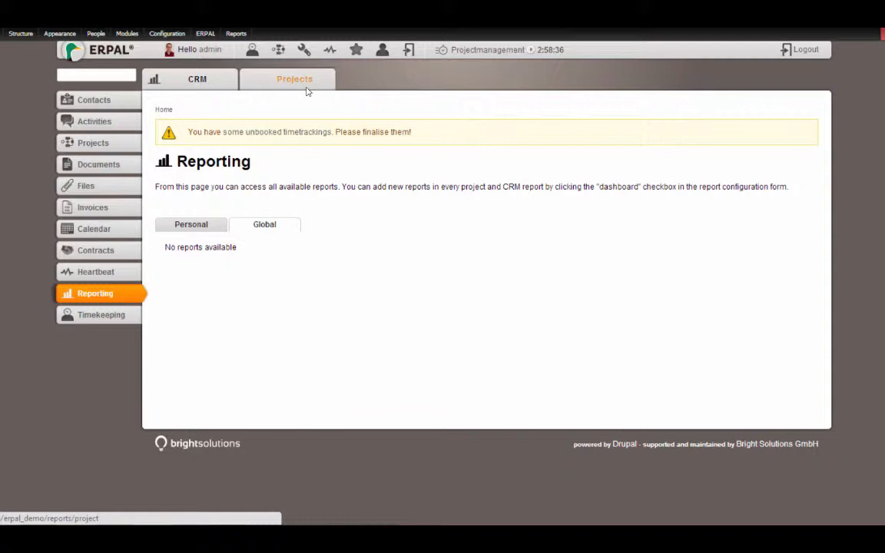
# Step: Open the Sales report among the CRM reports and bring its filter settings into view
pyautogui.click(197, 80)
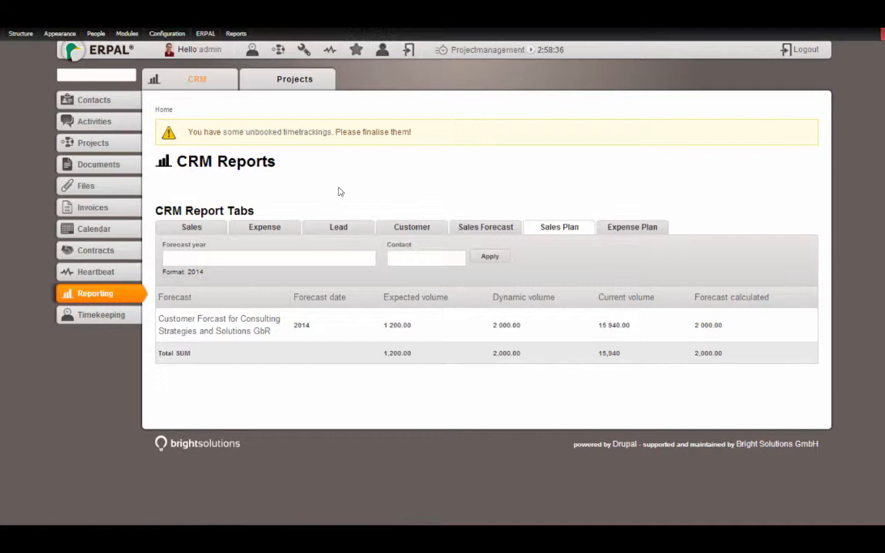
pyautogui.click(198, 227)
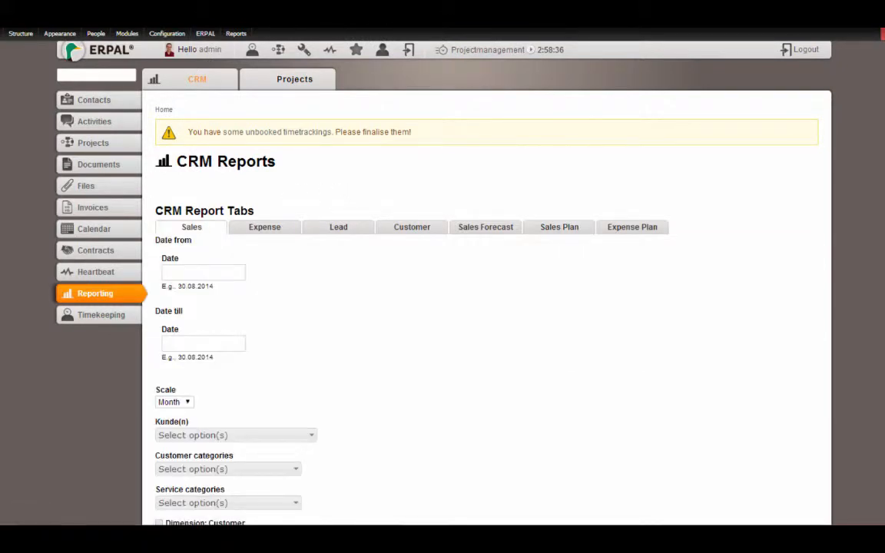
pyautogui.scroll(-2, 747, 76)
pyautogui.scroll(-2, 642, 127)
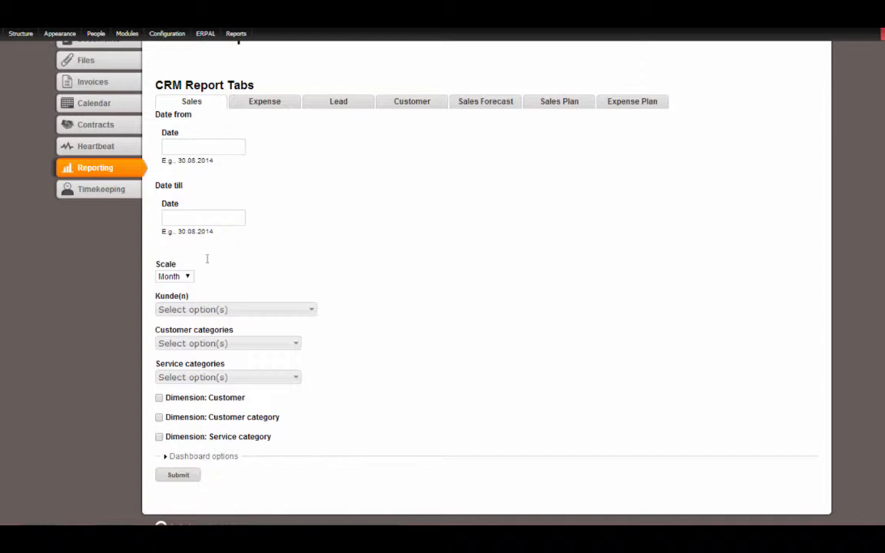
# Step: Look through the choices offered for the scale, customer, customer category and service category filters without selecting any
pyautogui.click(172, 276)
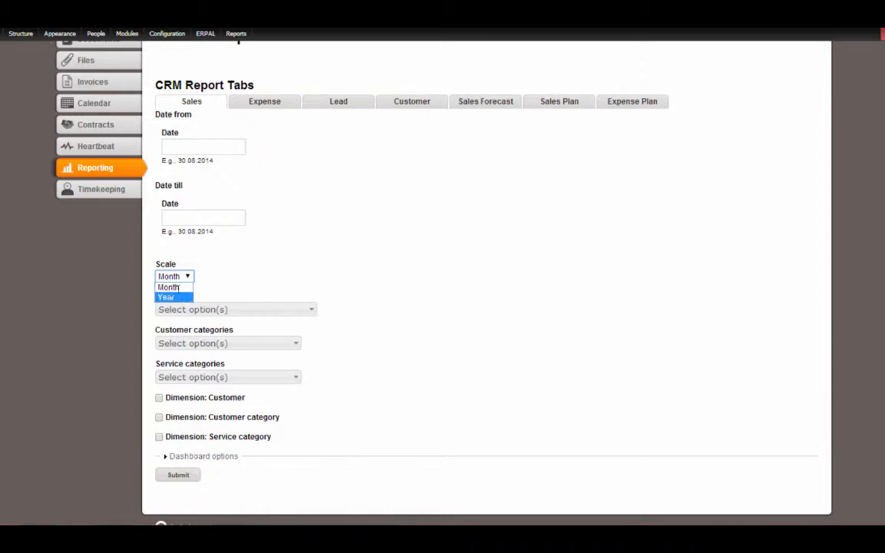
pyautogui.click(238, 265)
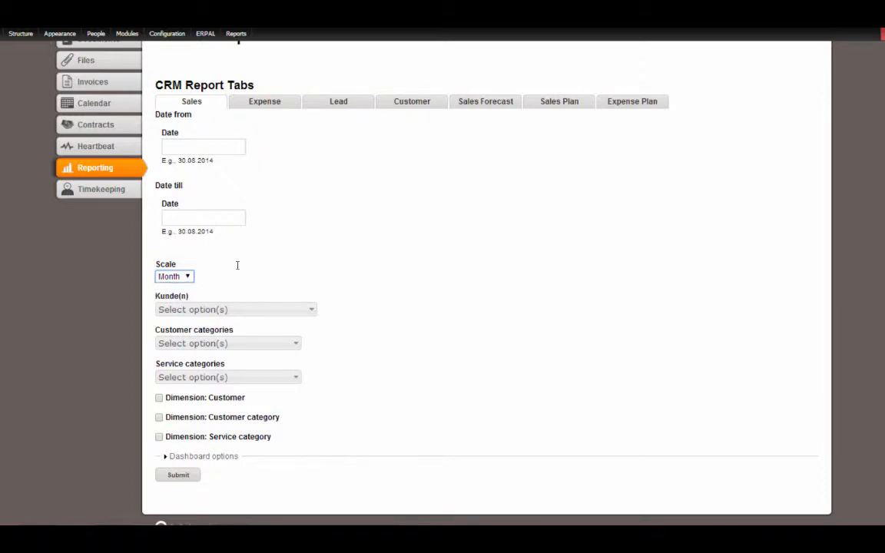
pyautogui.click(198, 306)
pyautogui.click(147, 244)
pyautogui.click(188, 343)
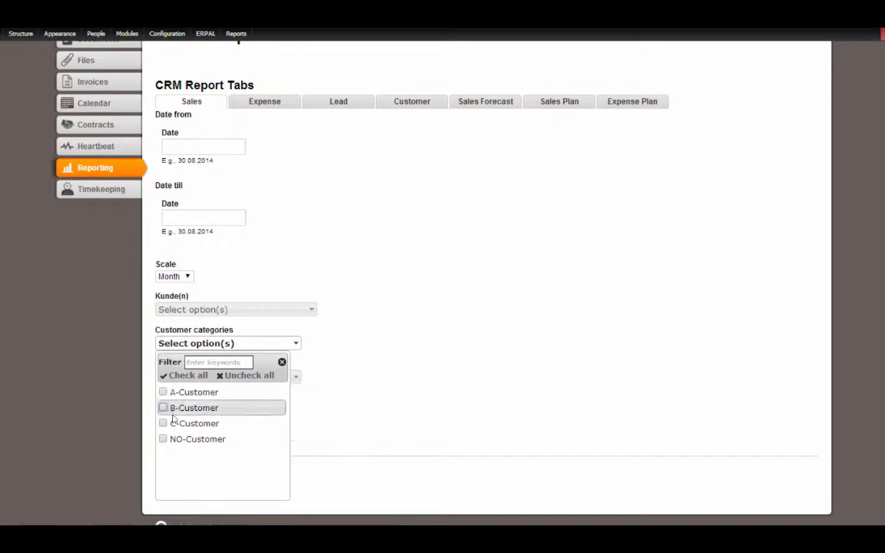
pyautogui.click(75, 338)
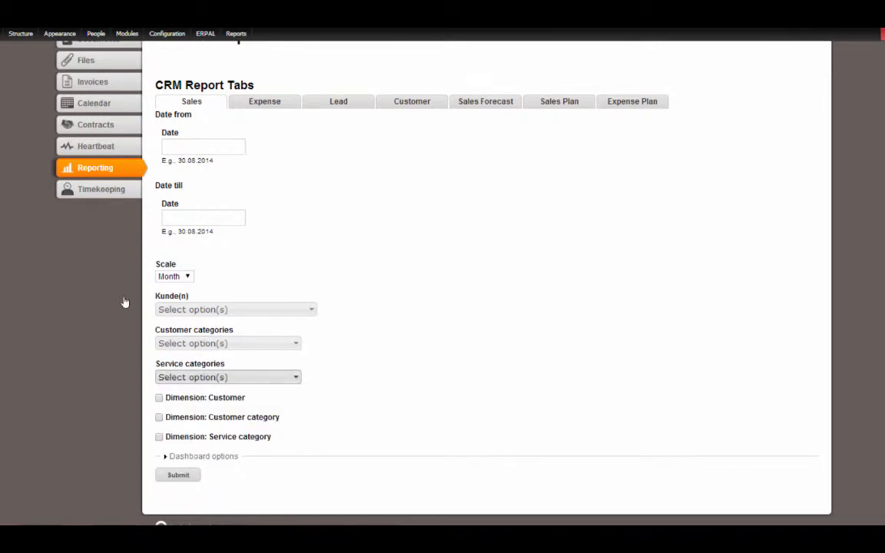
pyautogui.click(164, 377)
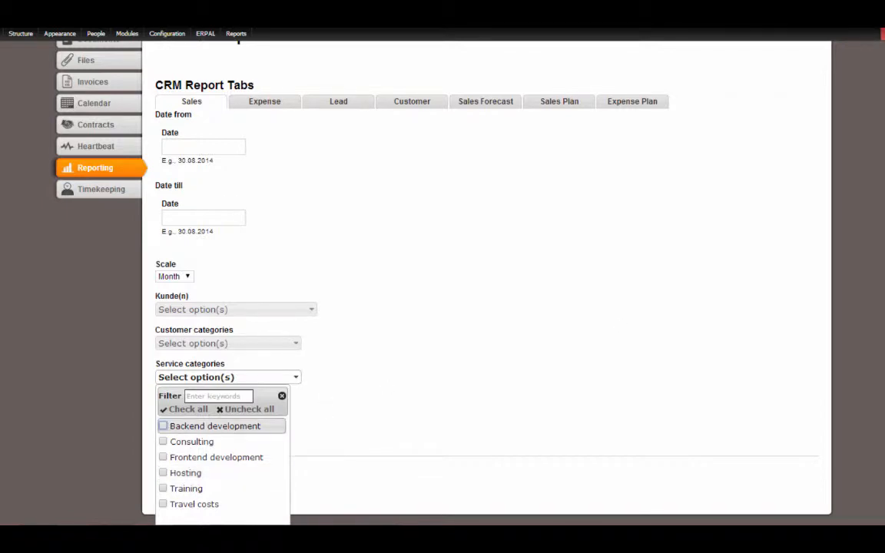
pyautogui.moveTo(883, 231); pyautogui.dragTo(884, 242)
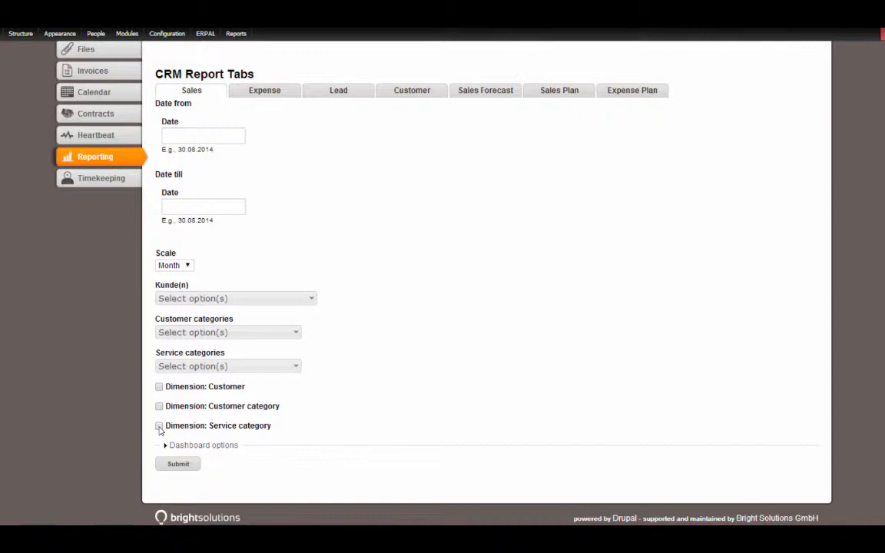
pyautogui.click(189, 366)
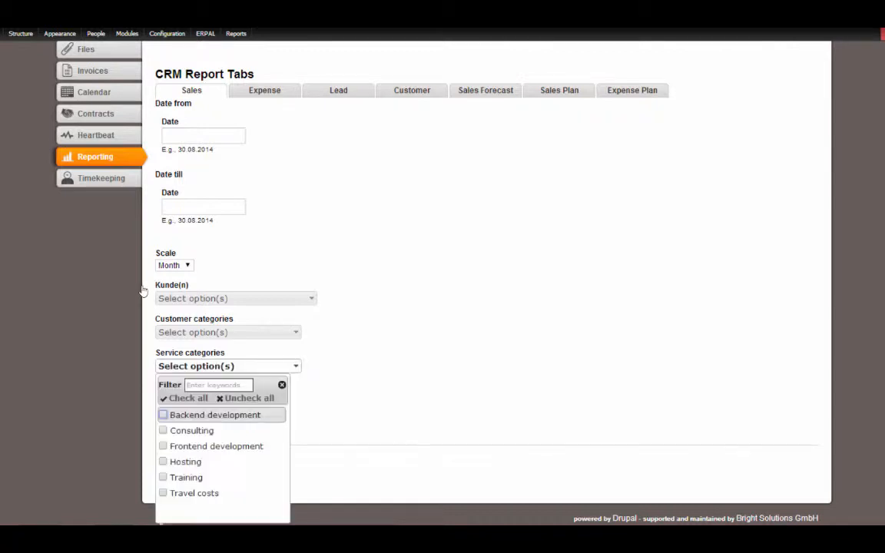
pyautogui.click(366, 301)
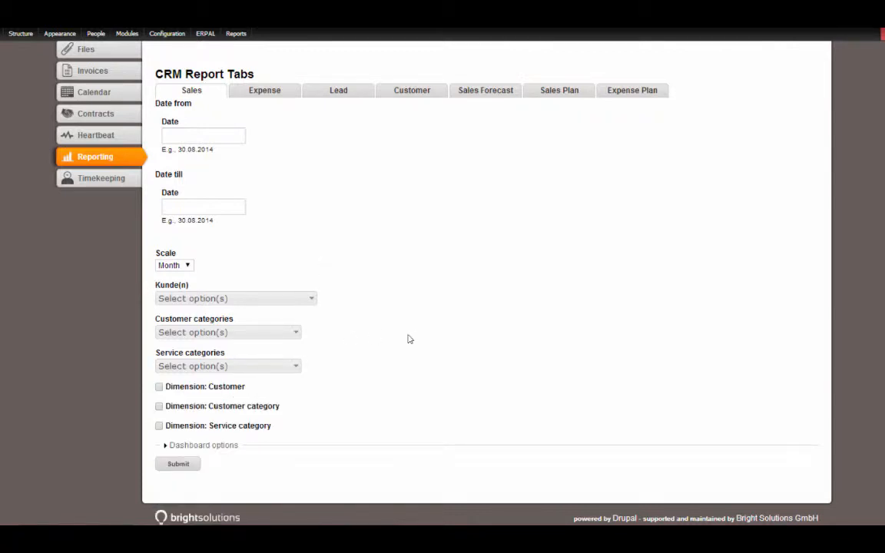
# Step: Enable the service category dimension for the sales report and turn on Show on dashboard in its dashboard options
pyautogui.click(230, 421)
pyautogui.click(232, 446)
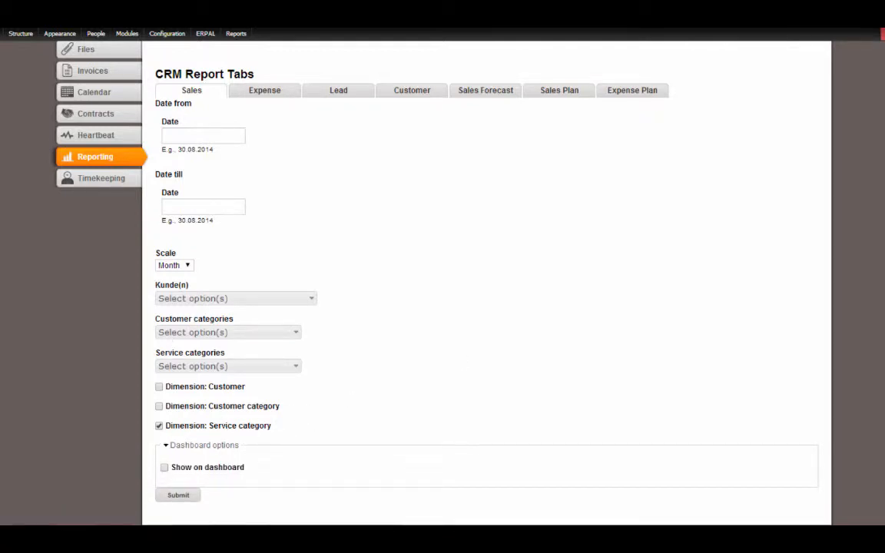
pyautogui.scroll(-1, 749, 284)
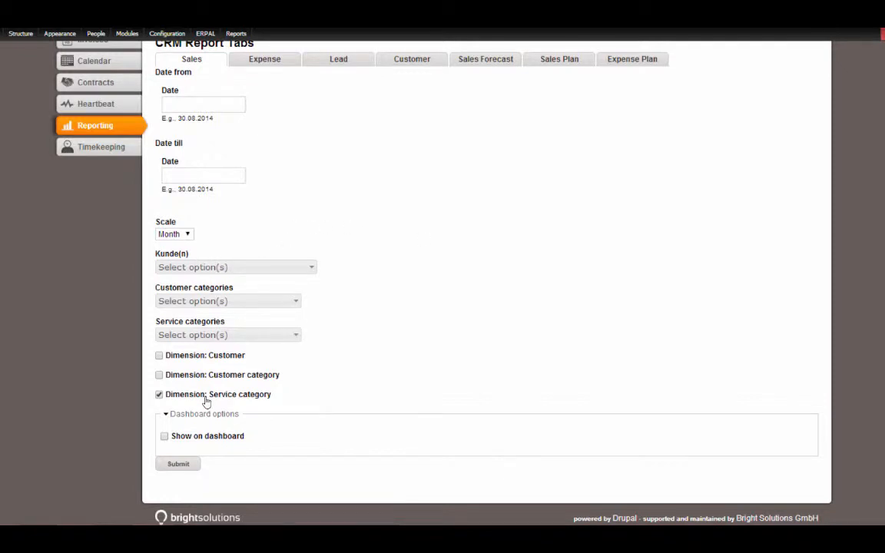
pyautogui.click(164, 436)
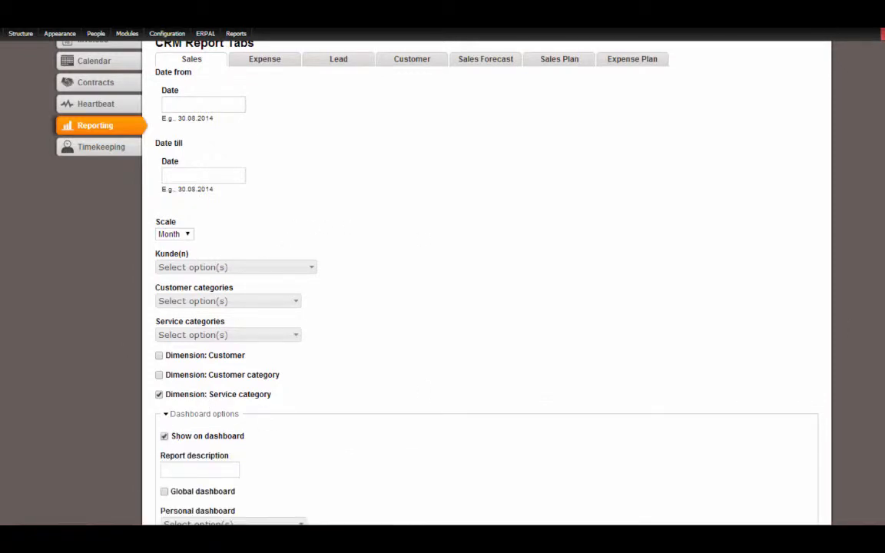
pyautogui.scroll(-2, 750, 297)
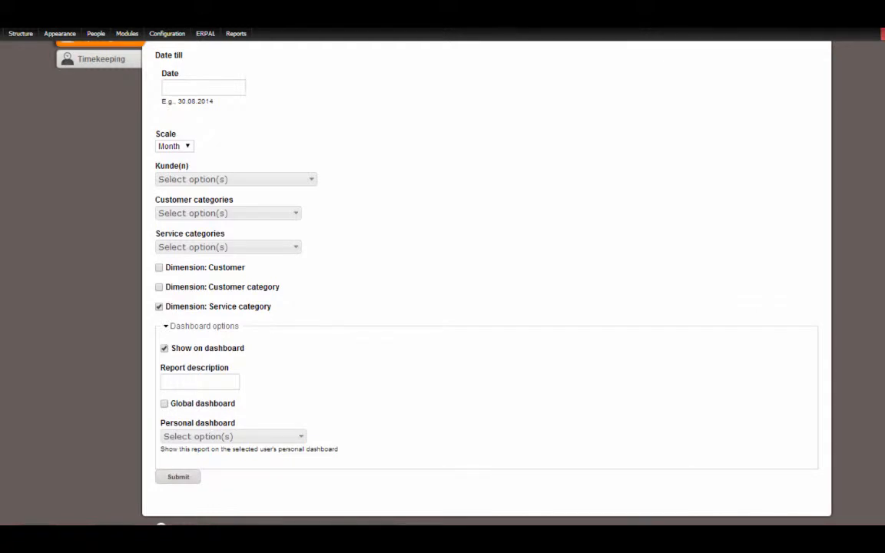
# Step: Enter "Sales volume of this year" as the report description, enable Global dashboard and submit the report
pyautogui.click(248, 436)
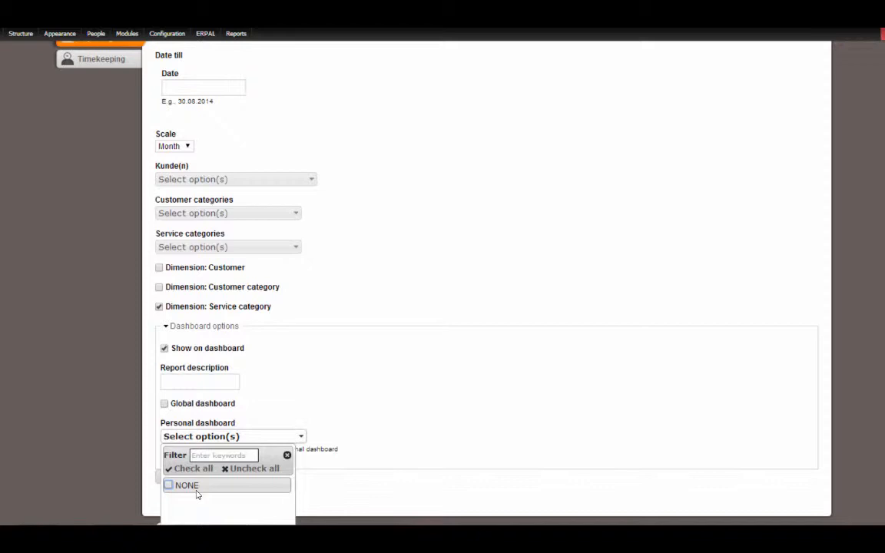
pyautogui.click(308, 411)
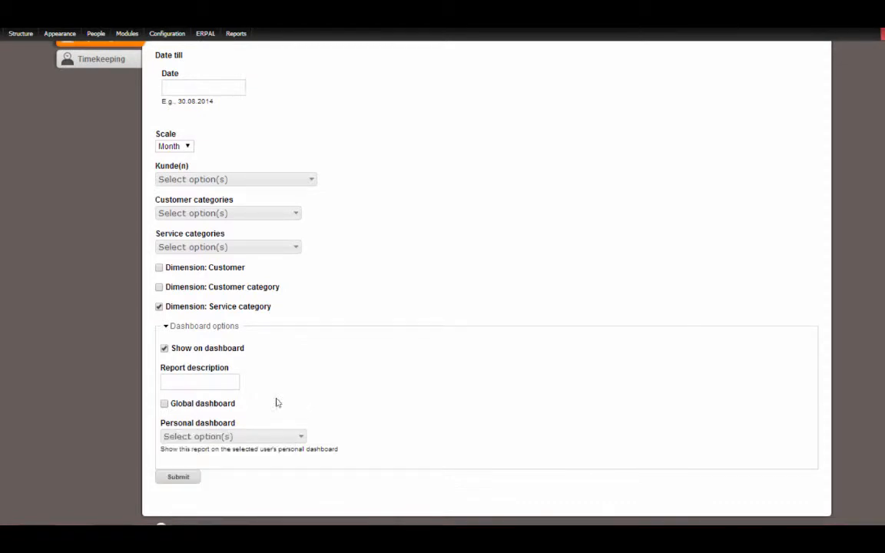
pyautogui.click(166, 381)
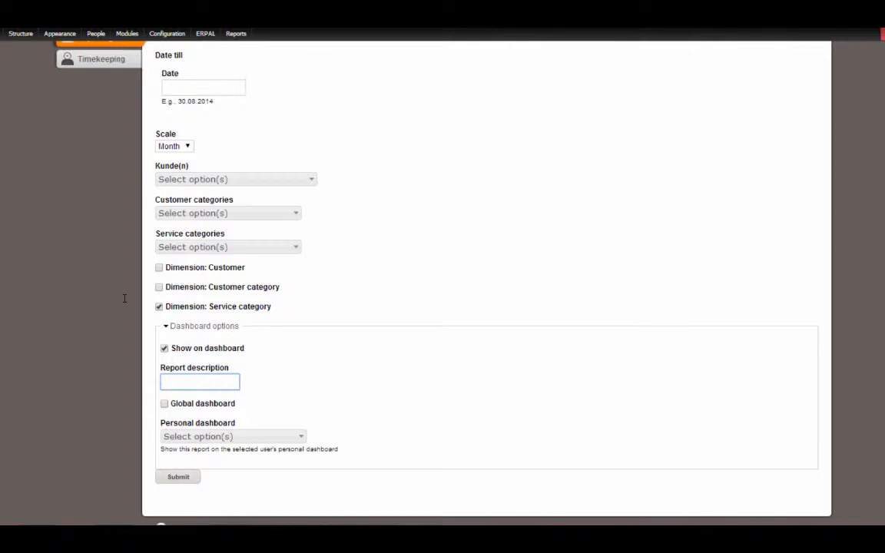
pyautogui.write('Sales ')
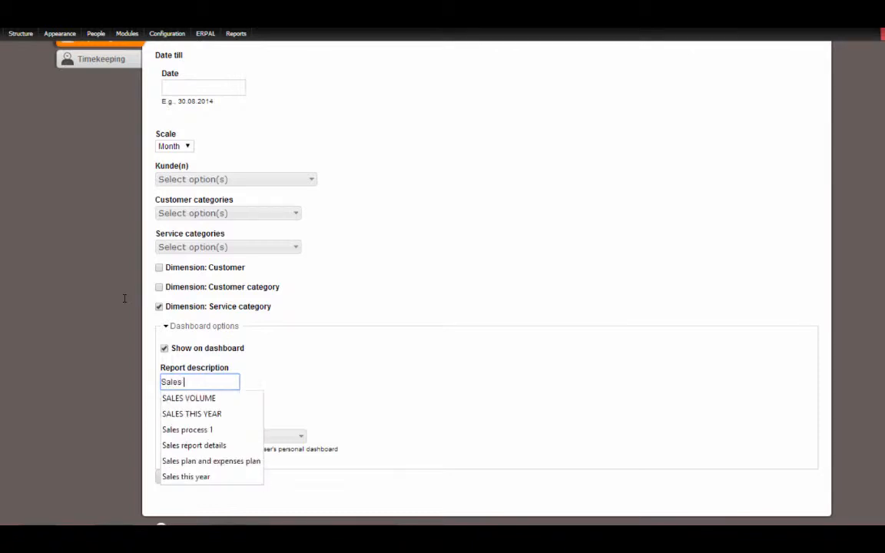
pyautogui.write('volume of this year')
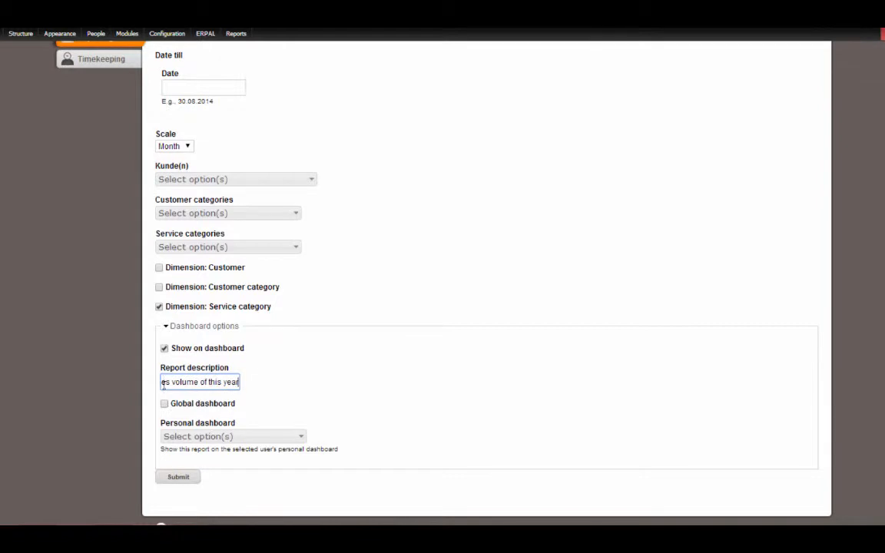
pyautogui.press('Tab')
pyautogui.press('space')
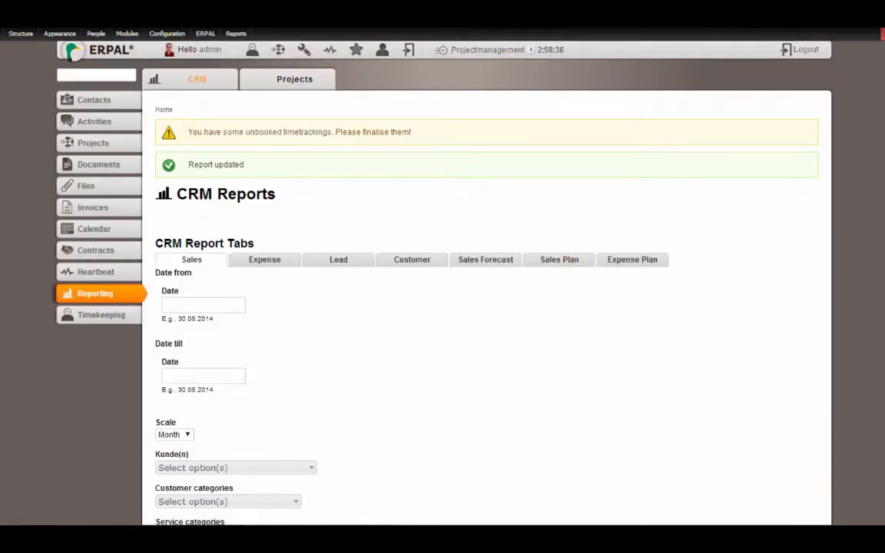
# Step: Examine the sales chart and tables by service category, and open the details of the 2014-08 Consulting entry
pyautogui.scroll(-10, 747, 148)
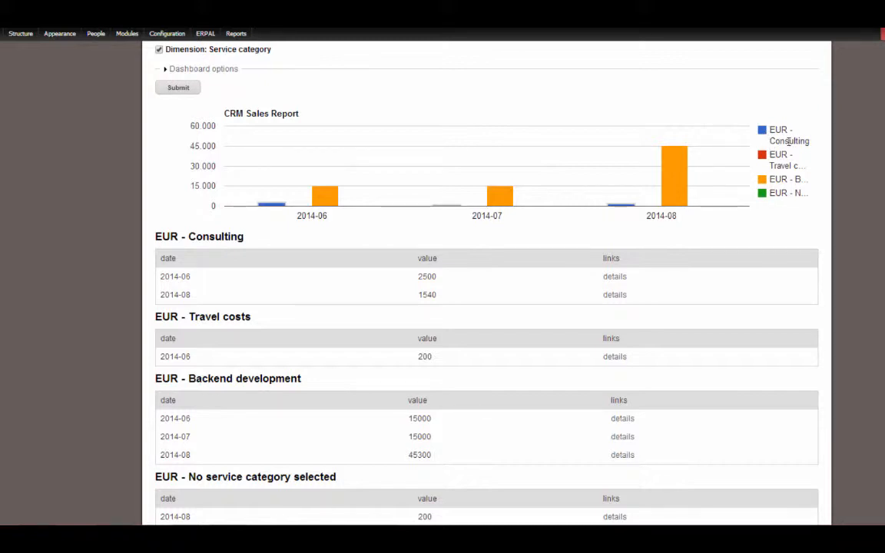
pyautogui.moveTo(620, 205)
pyautogui.moveTo(277, 204)
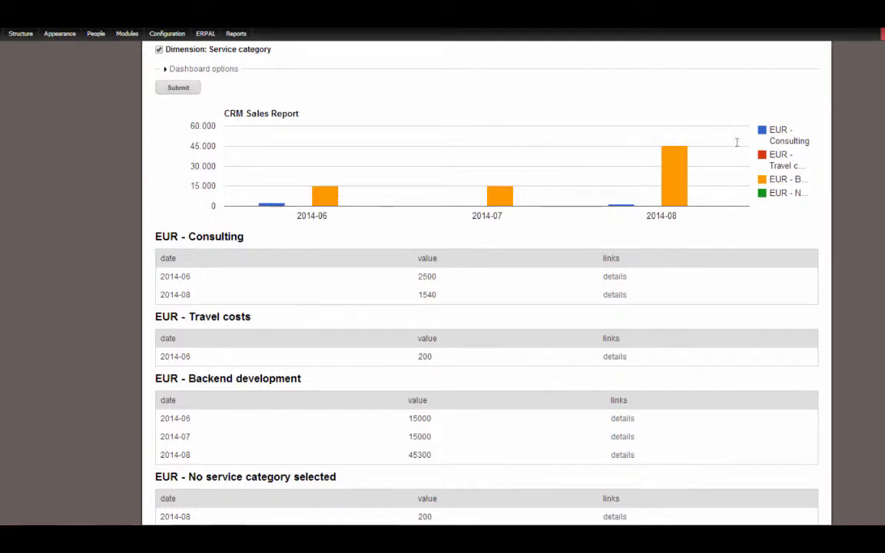
pyautogui.scroll(-2, 764, 238)
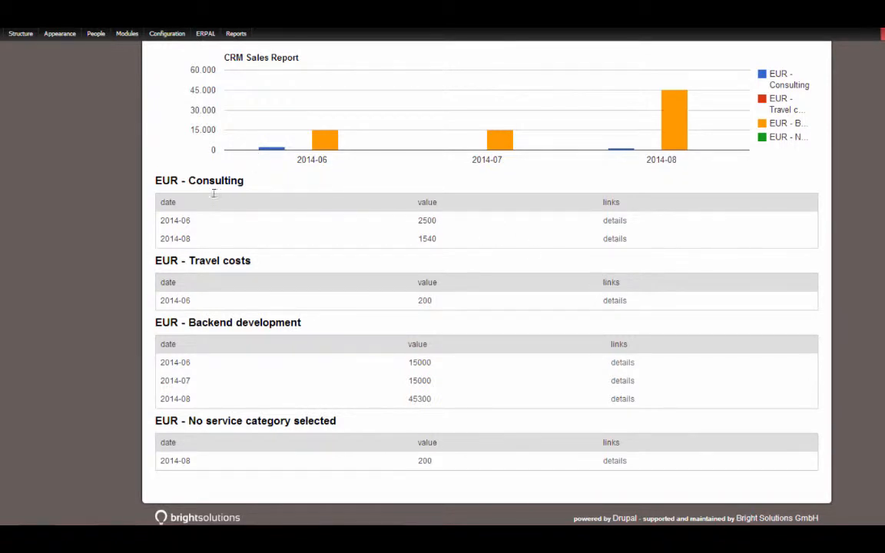
pyautogui.moveTo(189, 181); pyautogui.dragTo(244, 181)
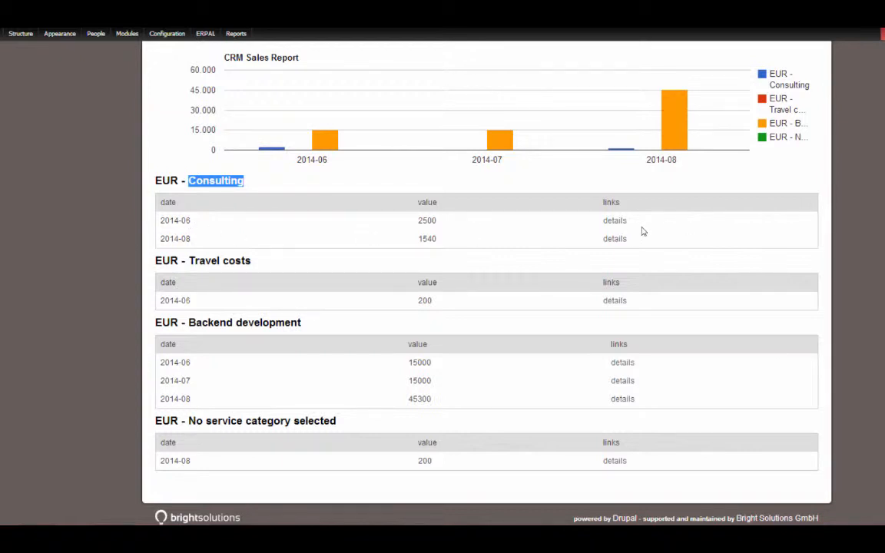
pyautogui.click(614, 238)
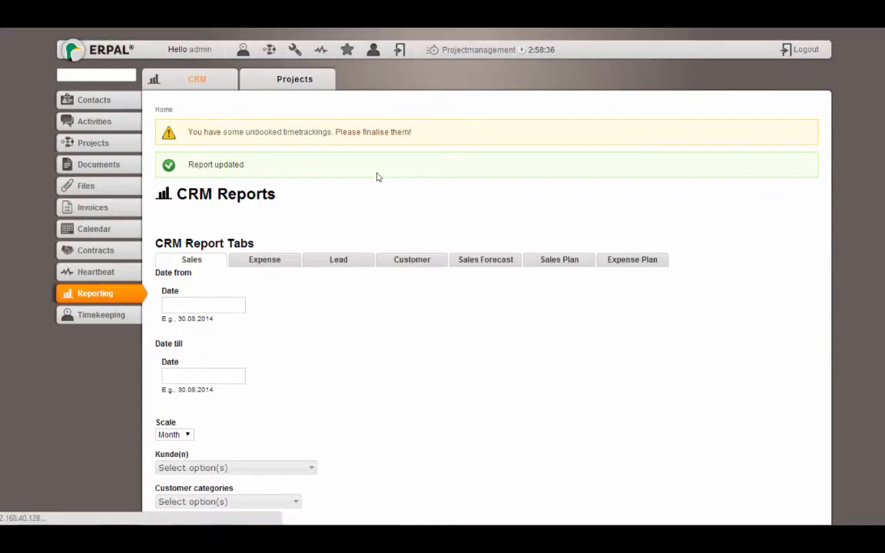
# Step: Replace the service category dimension with the customer dimension and submit the sales report again
pyautogui.scroll(-10, 448, 196)
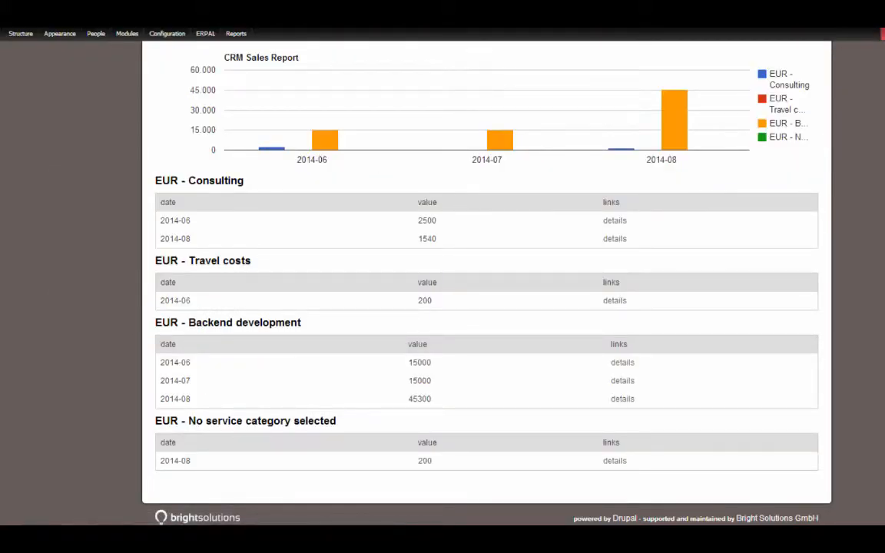
pyautogui.scroll(10, 486, 276)
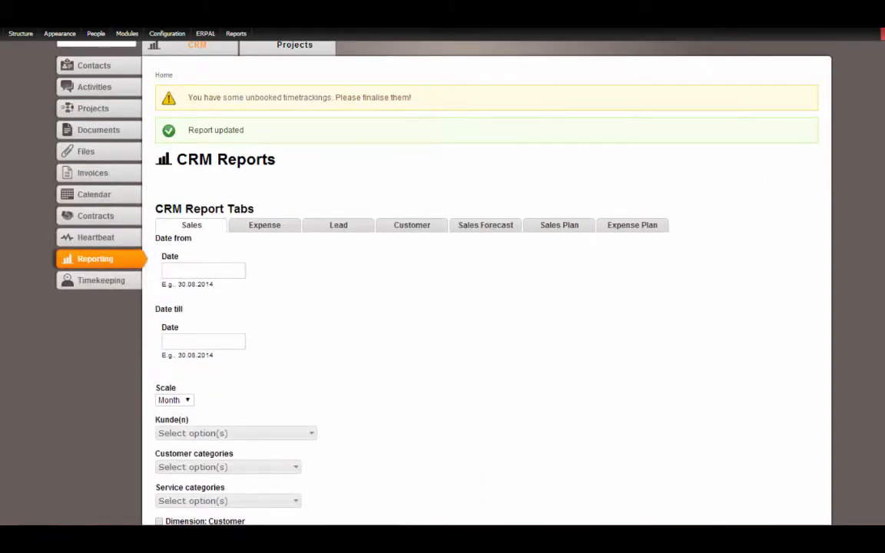
pyautogui.scroll(-5, 205, 230)
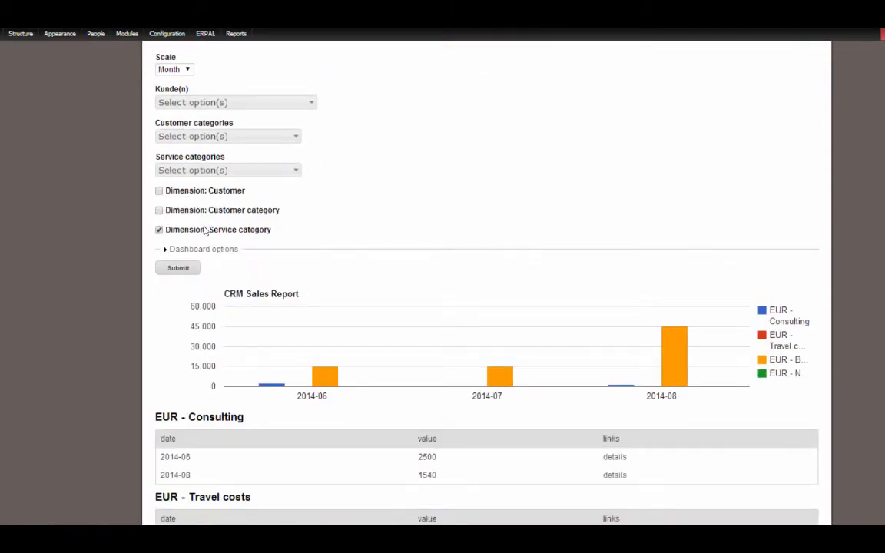
pyautogui.click(205, 230)
pyautogui.click(159, 190)
pyautogui.click(179, 268)
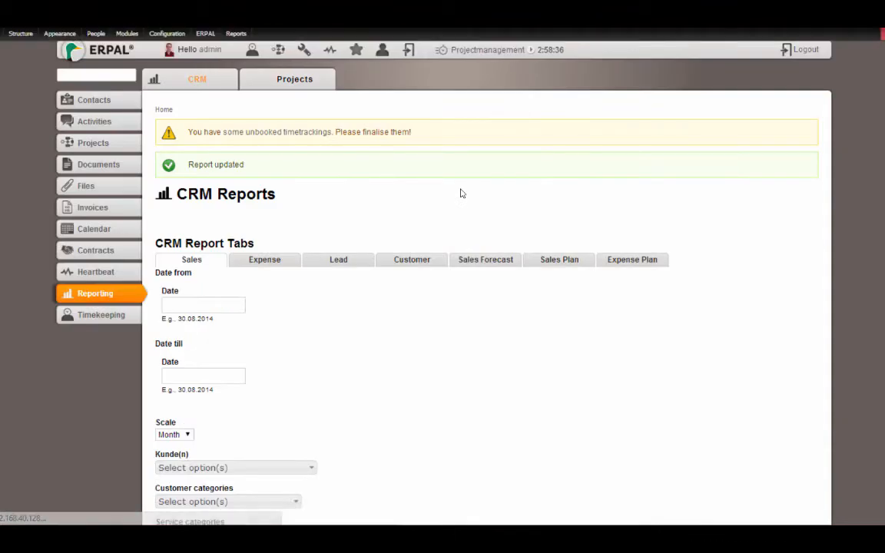
# Step: Examine the monthly sales bars and the tables for each customer in the updated sales report
pyautogui.scroll(-6, 750, 233)
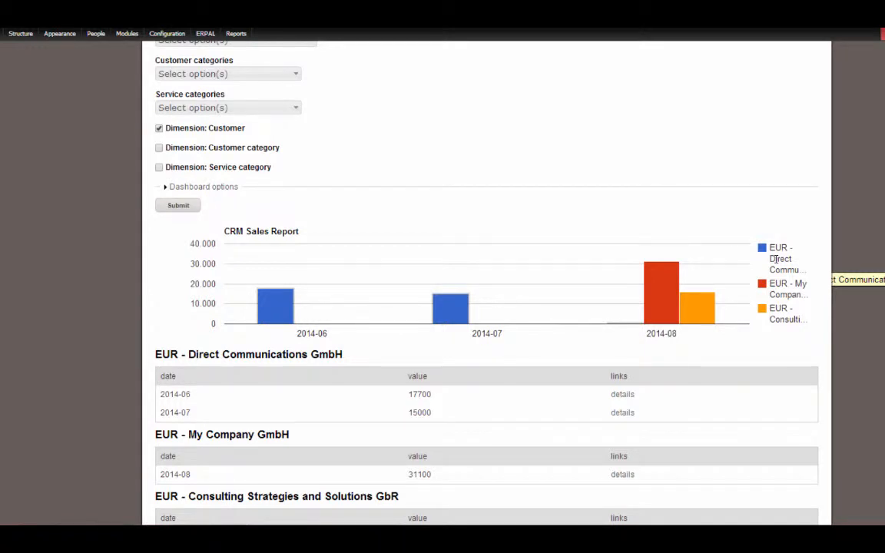
pyautogui.moveTo(273, 311)
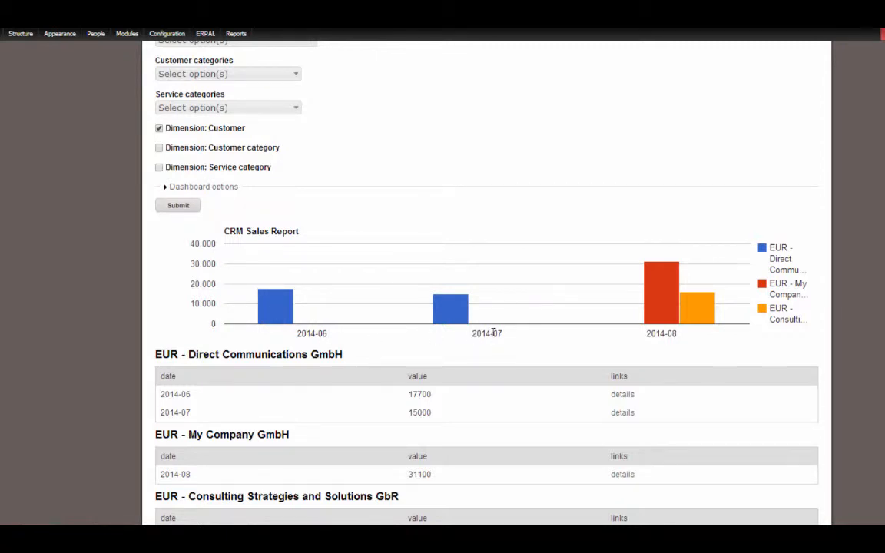
pyautogui.moveTo(444, 301)
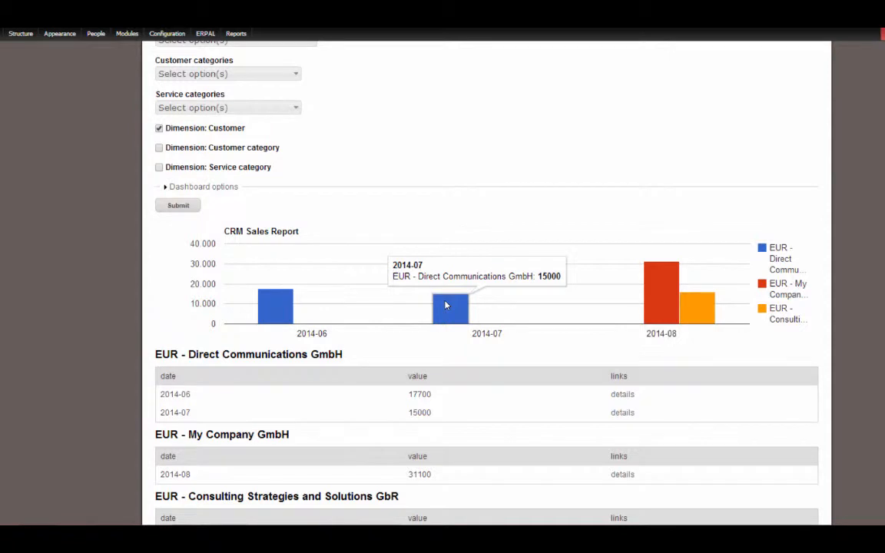
pyautogui.moveTo(584, 291)
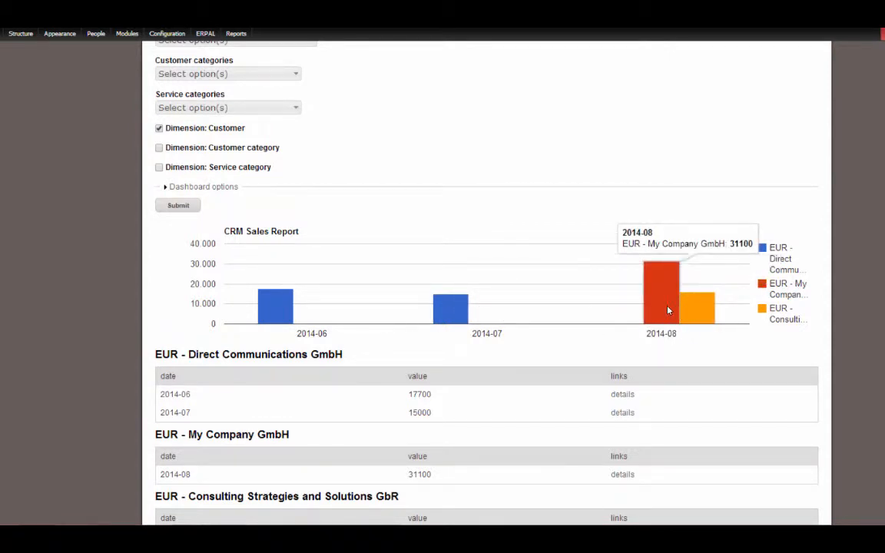
pyautogui.scroll(-2, 744, 279)
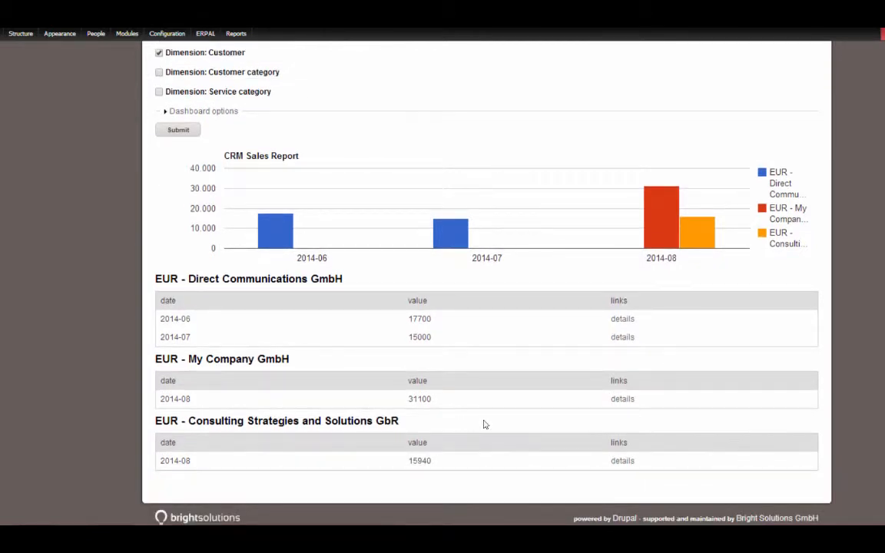
# Step: Open the 2014-08 invoice details of Consulting Strategies and Solutions GbR, and return to the Reporting overview
pyautogui.click(622, 461)
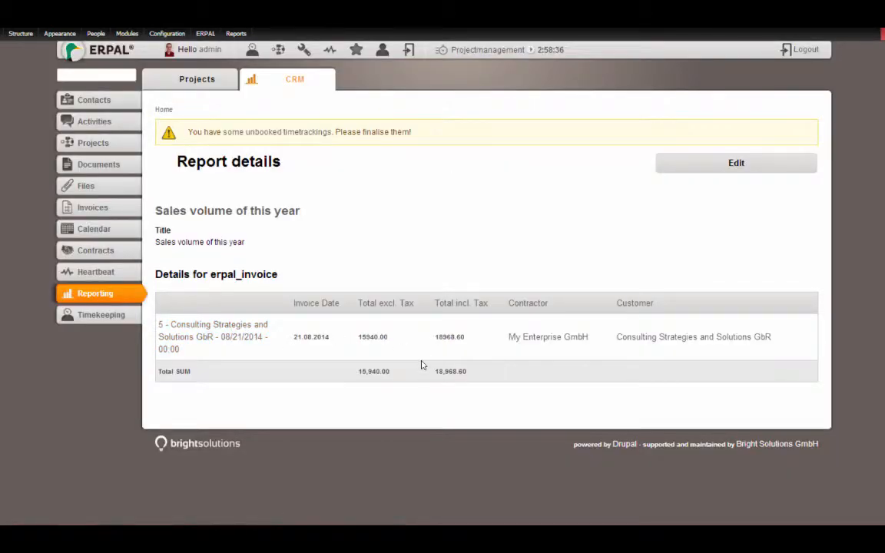
pyautogui.click(96, 296)
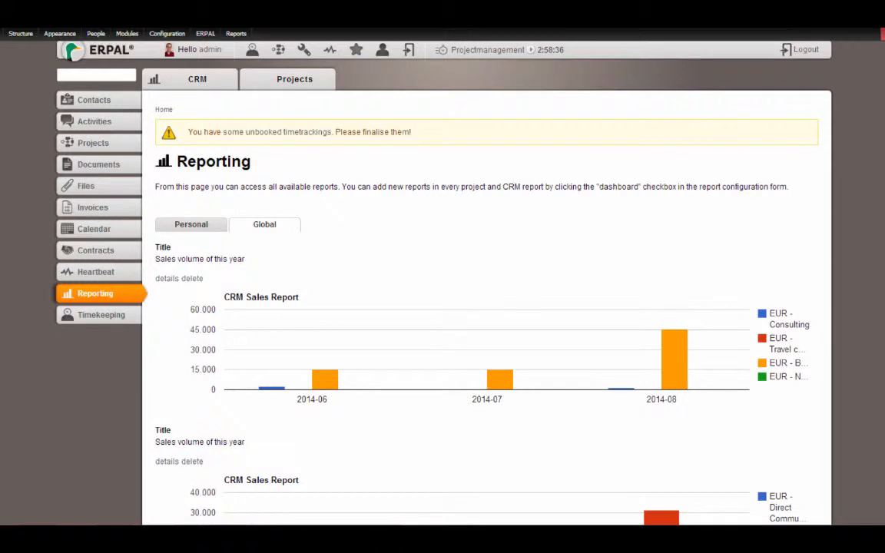
pyautogui.scroll(-3, 672, 101)
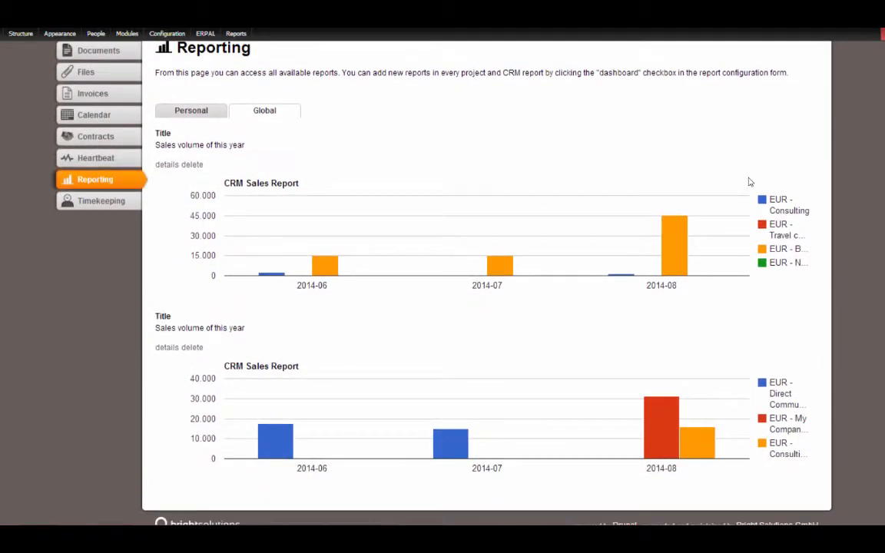
# Step: Check the personal report dashboard, and examine both "Sales volume of this year" charts on the global dashboard
pyautogui.click(180, 113)
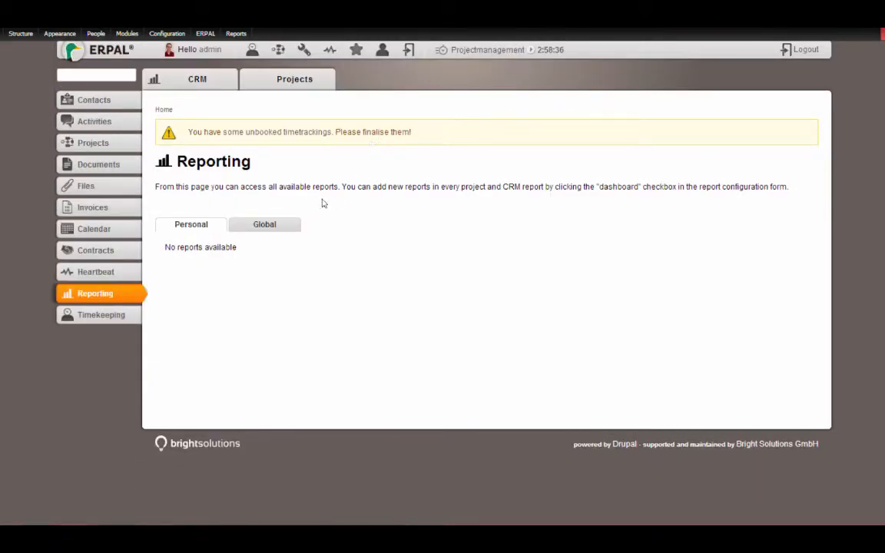
pyautogui.click(264, 223)
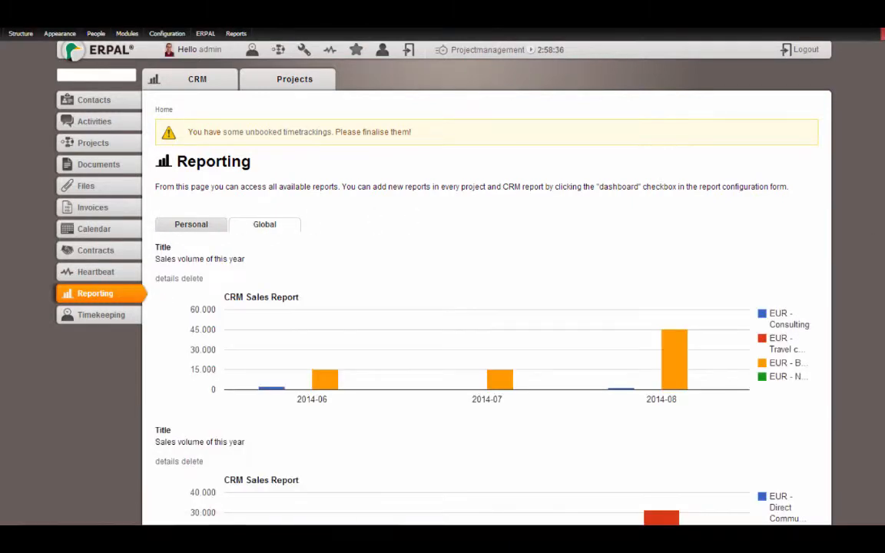
pyautogui.scroll(-3, 744, 173)
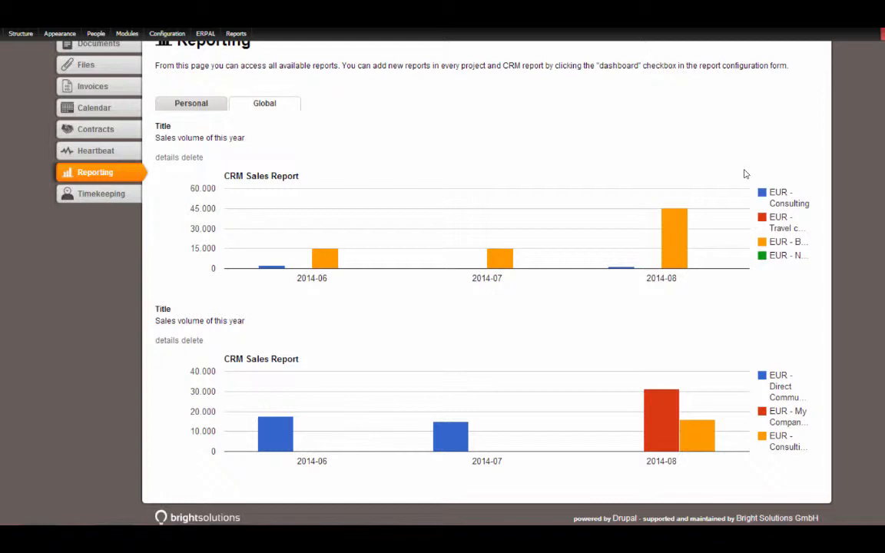
pyautogui.scroll(3, 742, 105)
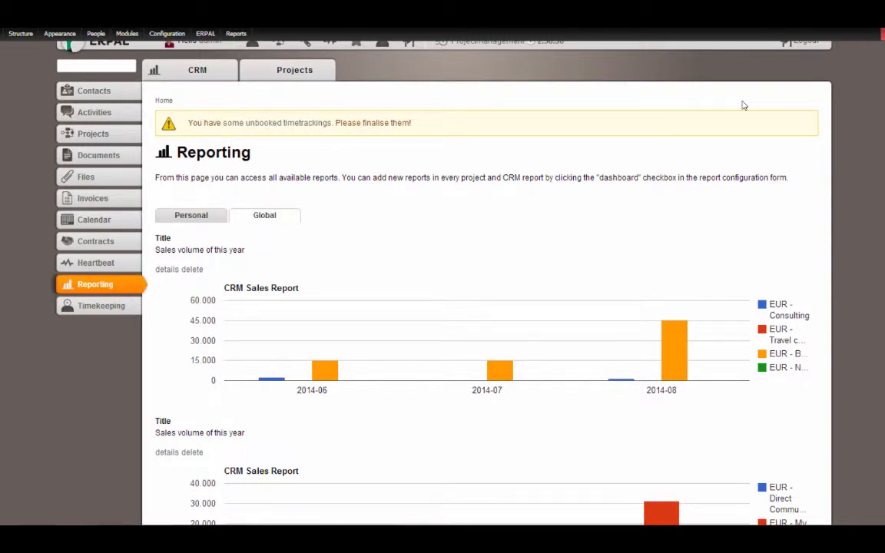
pyautogui.scroll(-3, 553, 169)
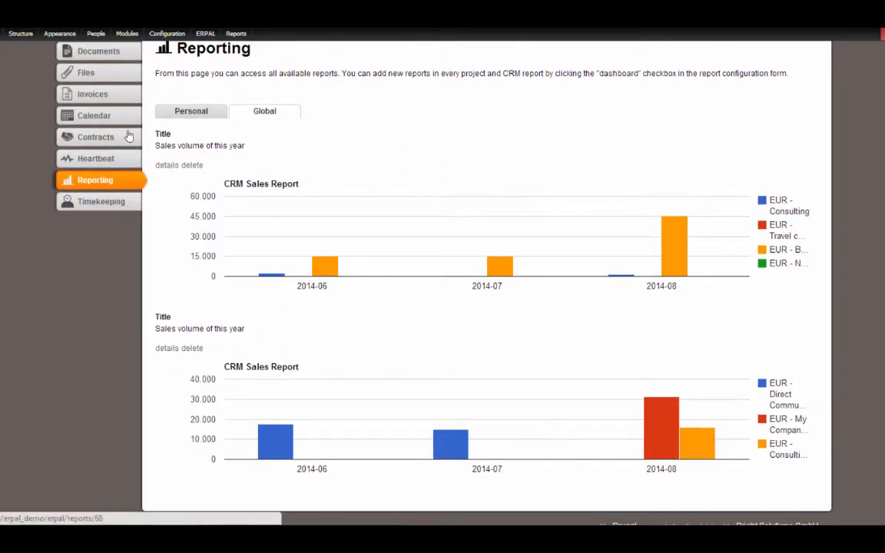
# Step: Open the details of the service category sales report and examine its 2014-08 Backend development items
pyautogui.click(166, 165)
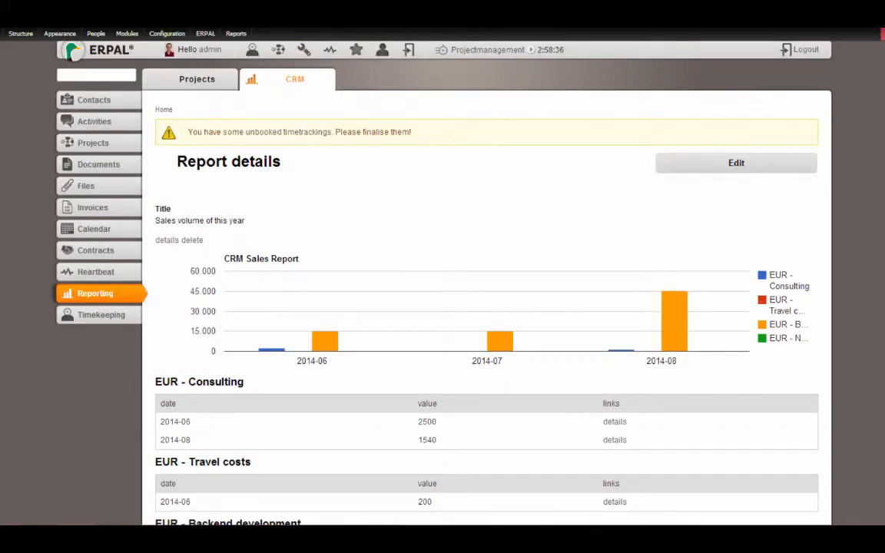
pyautogui.scroll(-3, 487, 307)
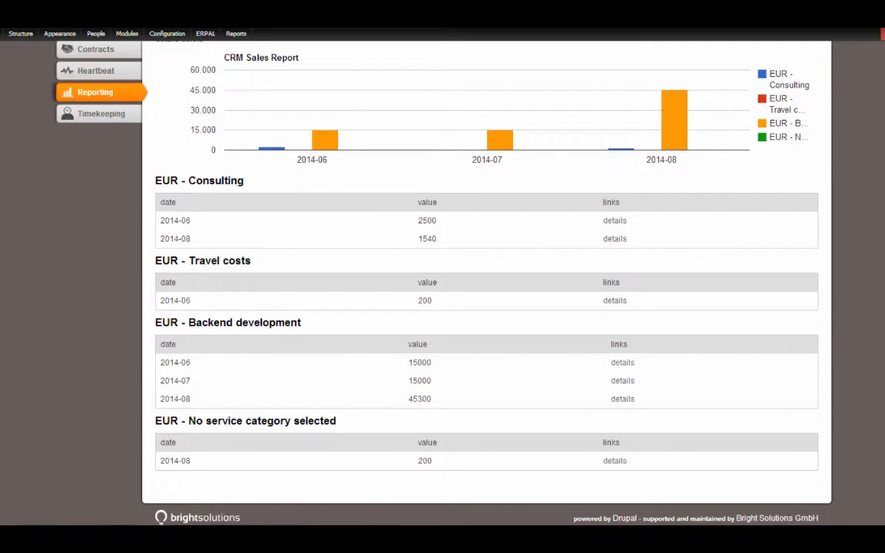
pyautogui.moveTo(670, 133)
pyautogui.moveTo(669, 104)
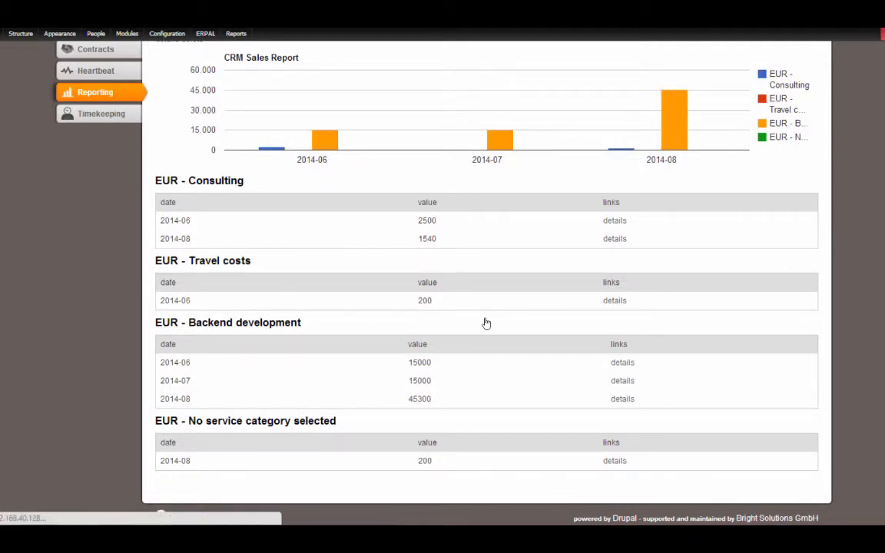
pyautogui.scroll(-1, 549, 361)
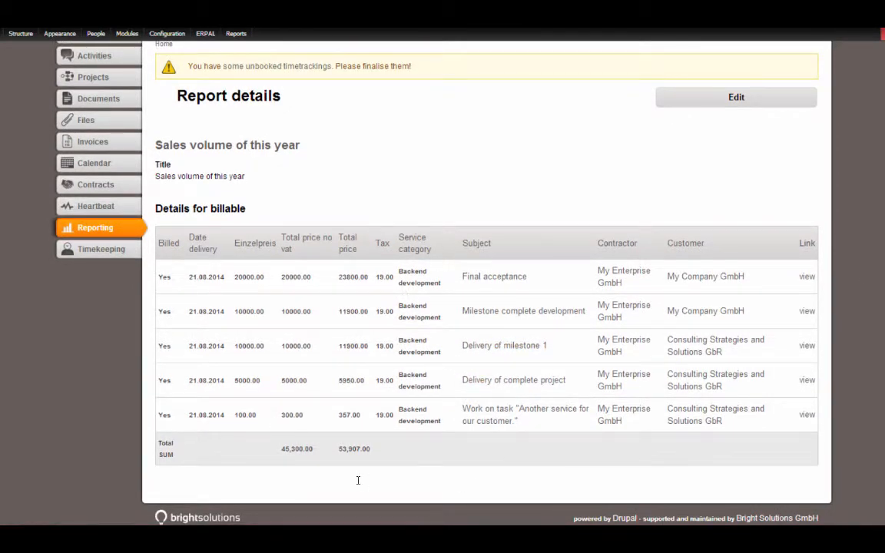
# Step: Return to the Reporting overview and delete the service category sales report from the global dashboard
pyautogui.click(86, 228)
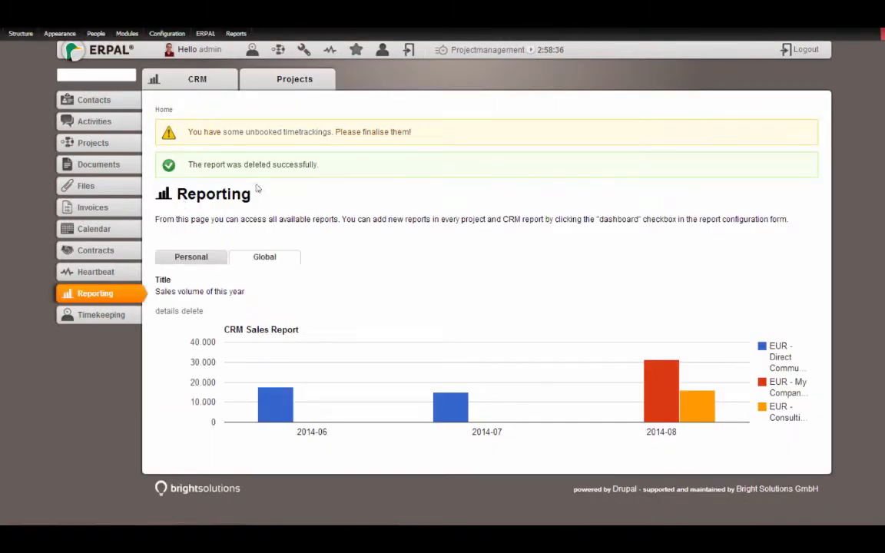
pyautogui.scroll(-1, 261, 284)
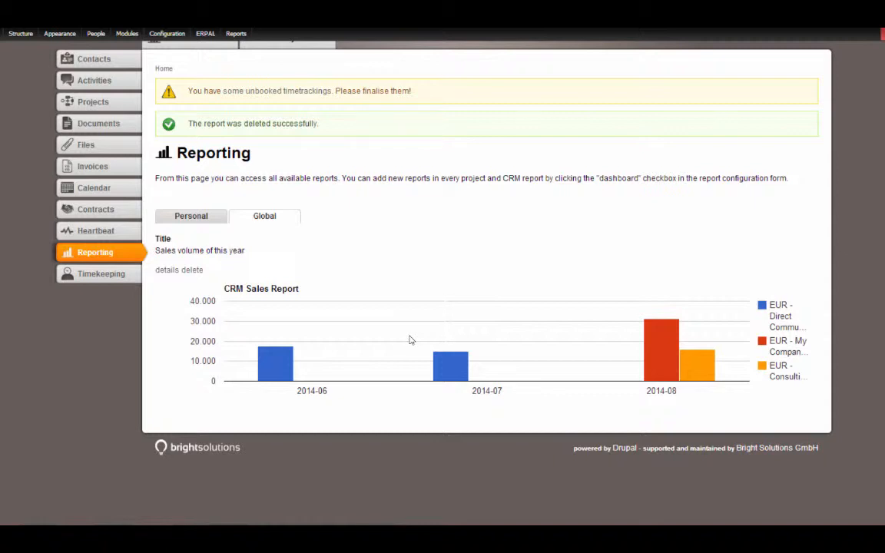
# Step: Open the expense report form in the CRM reports
pyautogui.scroll(1, 744, 222)
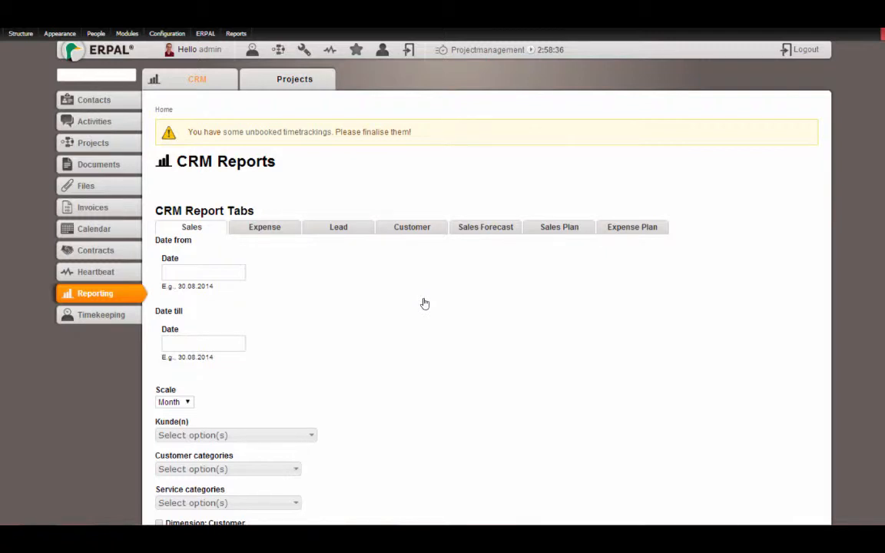
pyautogui.click(264, 225)
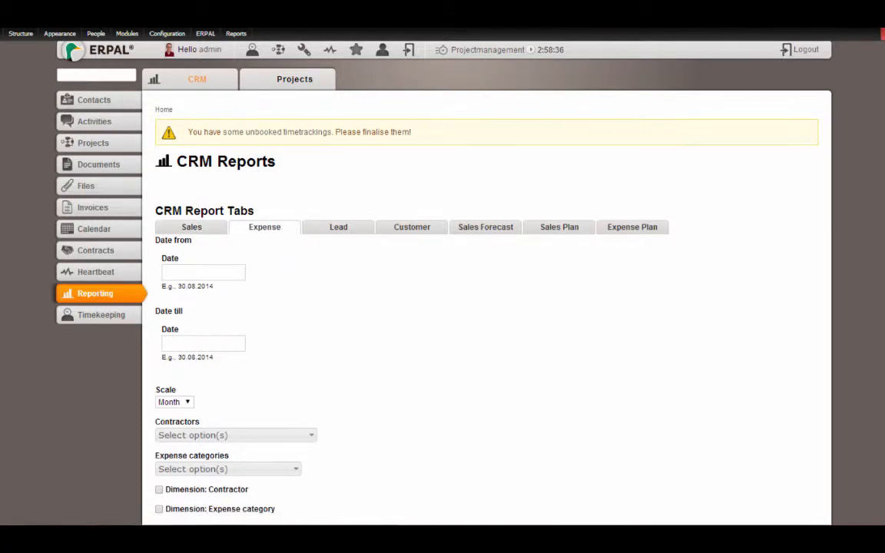
pyautogui.scroll(-2, 751, 226)
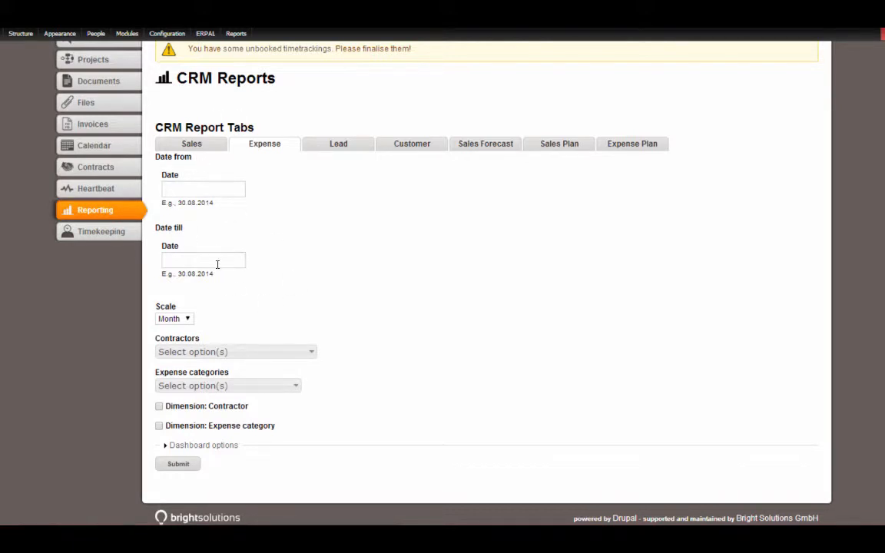
# Step: Examine the available contractors and expense categories for filtering the expense report, leaving both filters unset
pyautogui.click(174, 353)
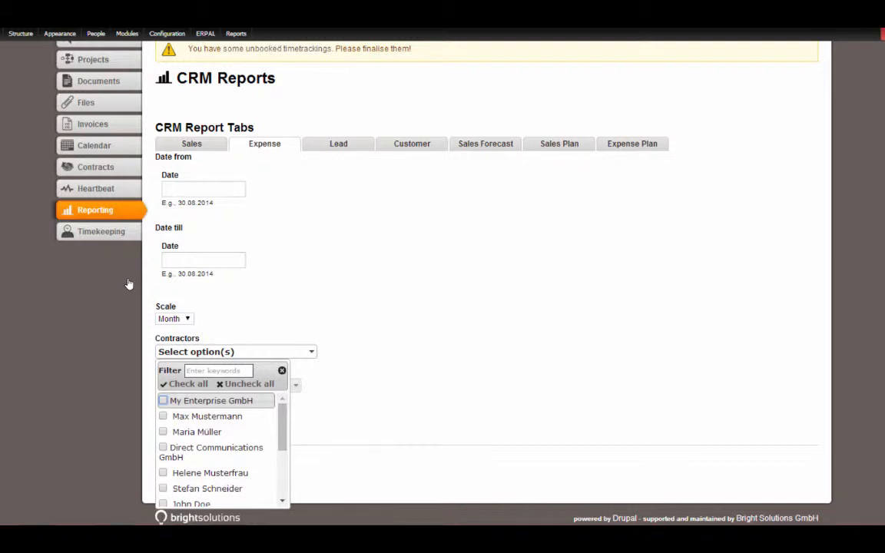
pyautogui.click(311, 268)
pyautogui.click(194, 386)
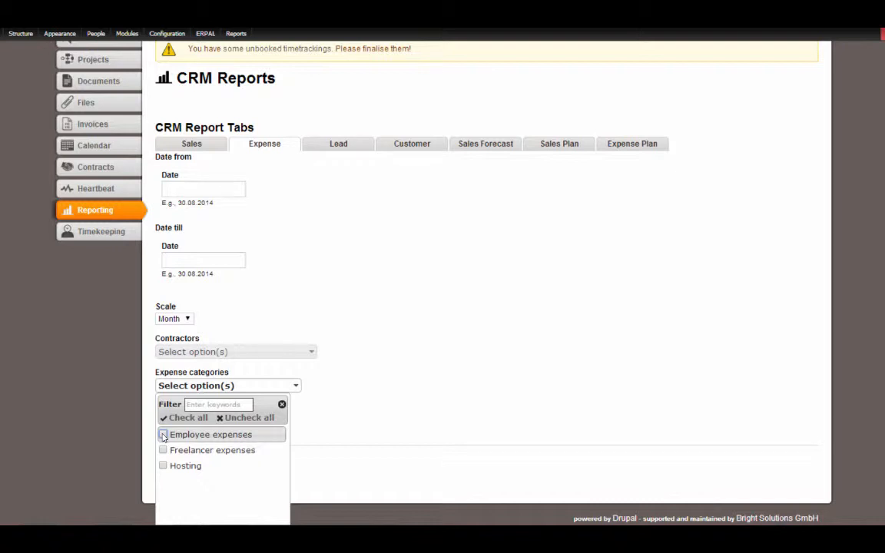
pyautogui.click(374, 298)
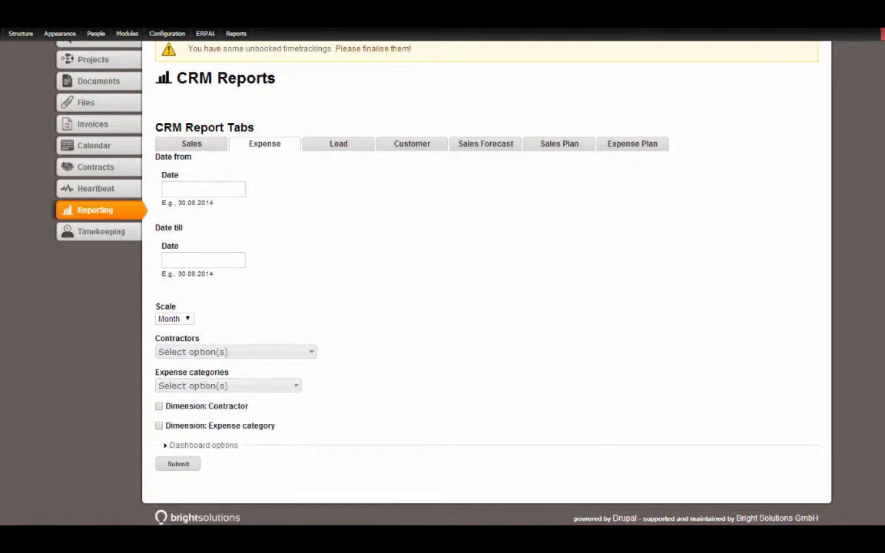
# Step: Enable Show on dashboard for the expense report and enter "Expenses" as the report description
pyautogui.click(172, 445)
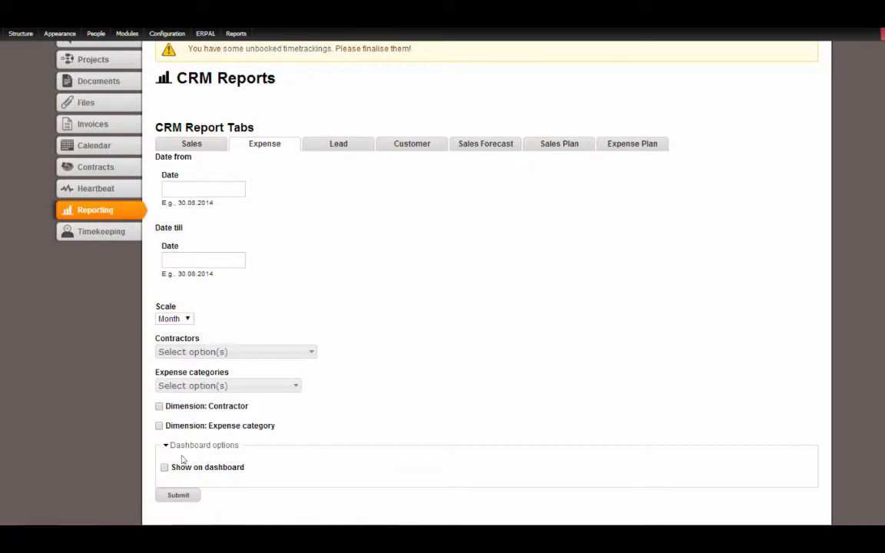
pyautogui.click(165, 467)
pyautogui.scroll(-3, 750, 335)
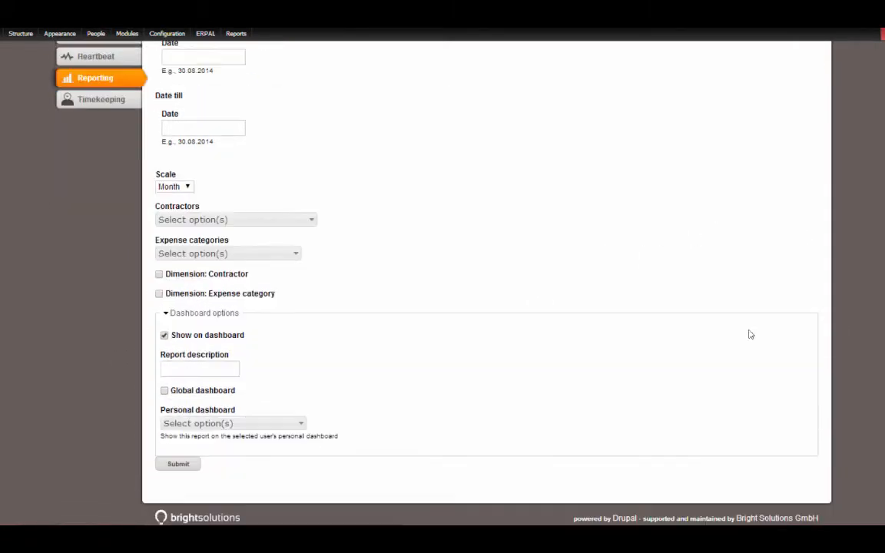
pyautogui.click(188, 367)
pyautogui.write('Ex')
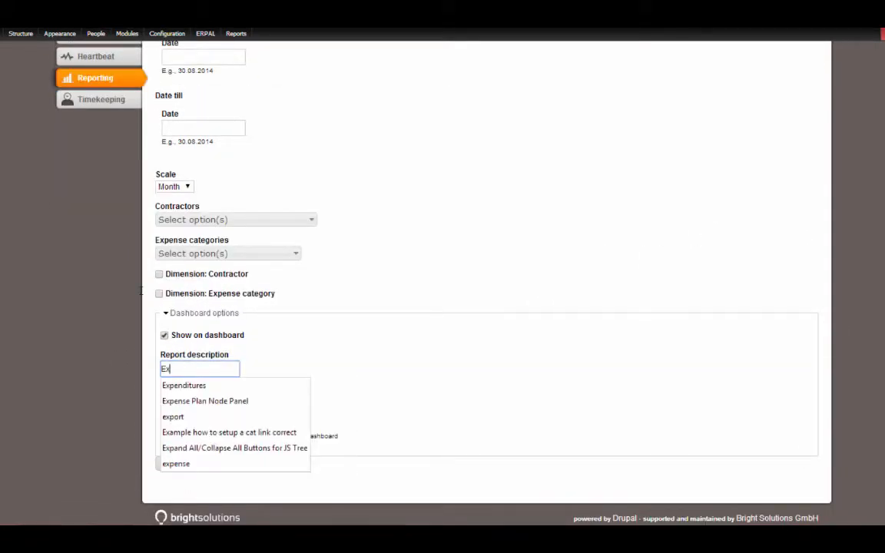
pyautogui.write('penses')
pyautogui.click(323, 372)
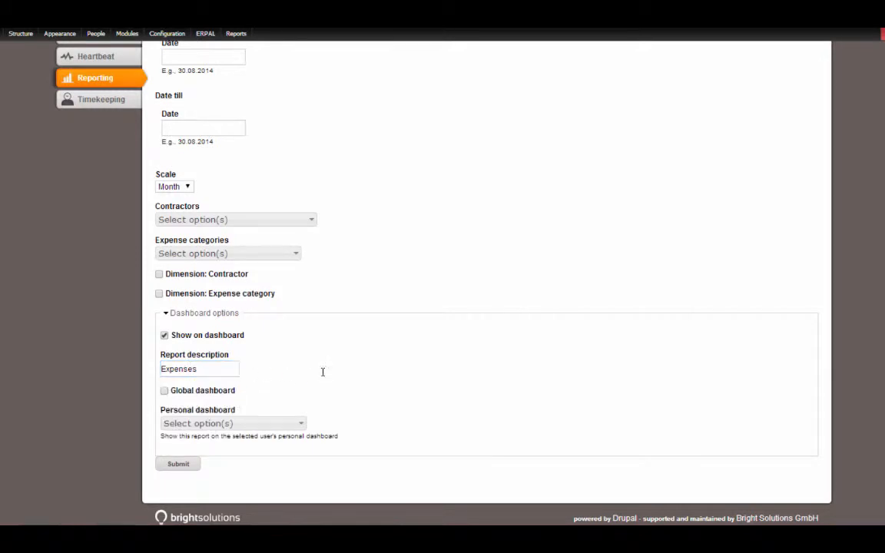
# Step: Submit the expense report with Global dashboard enabled, and examine the 2014-08 bar in its chart
pyautogui.click(164, 391)
pyautogui.click(164, 392)
pyautogui.click(175, 463)
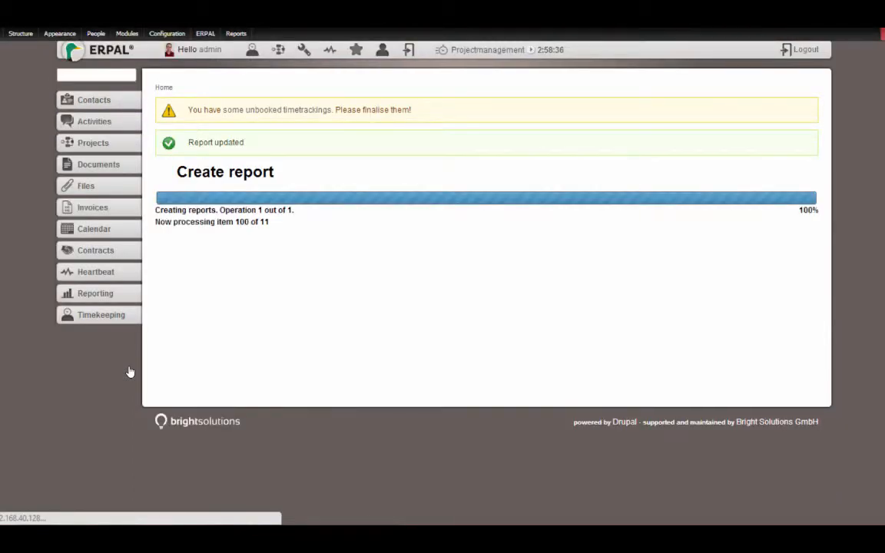
pyautogui.scroll(-4, 747, 108)
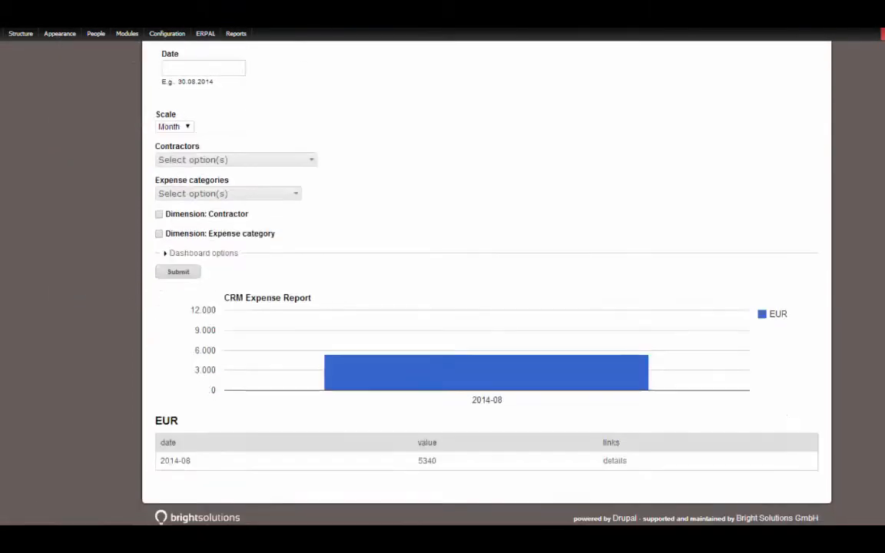
pyautogui.moveTo(561, 389)
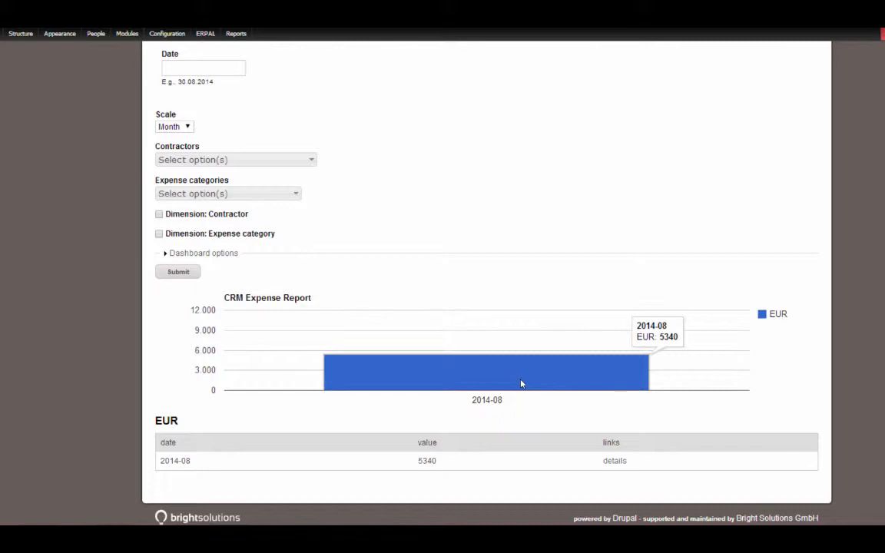
# Step: Add the expense category dimension and submit the expense report again
pyautogui.click(160, 234)
pyautogui.press('Tab')
pyautogui.press('Tab')
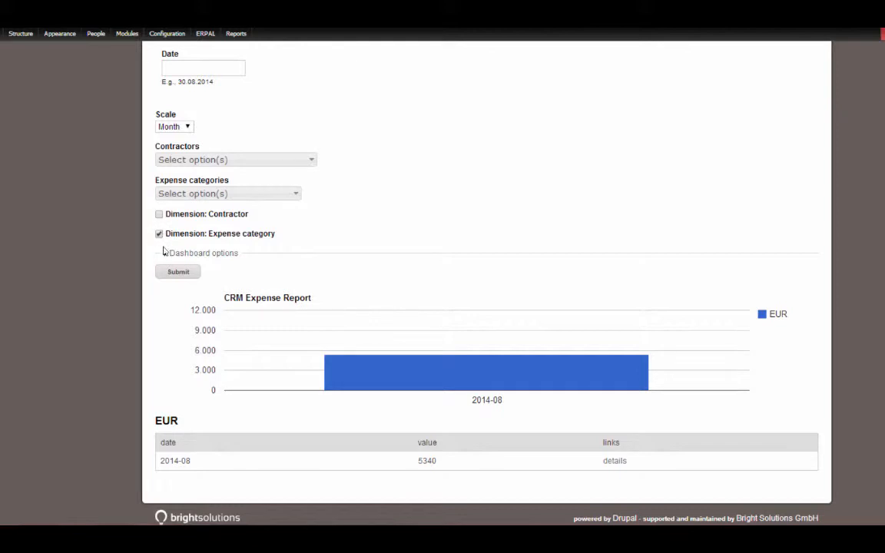
pyautogui.press('Return')
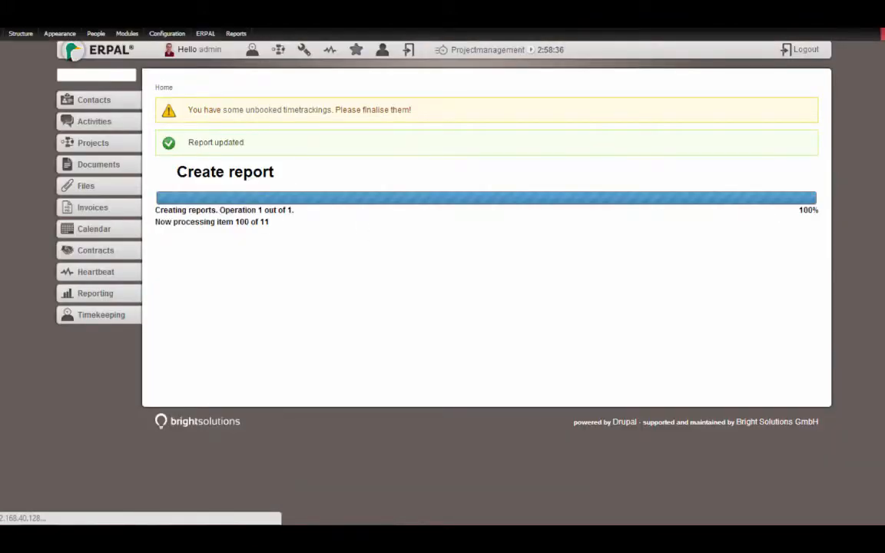
# Step: Examine the expense chart by category, open the 2014-08 details of the uncategorised expenses and return to the report
pyautogui.scroll(-5, 484, 268)
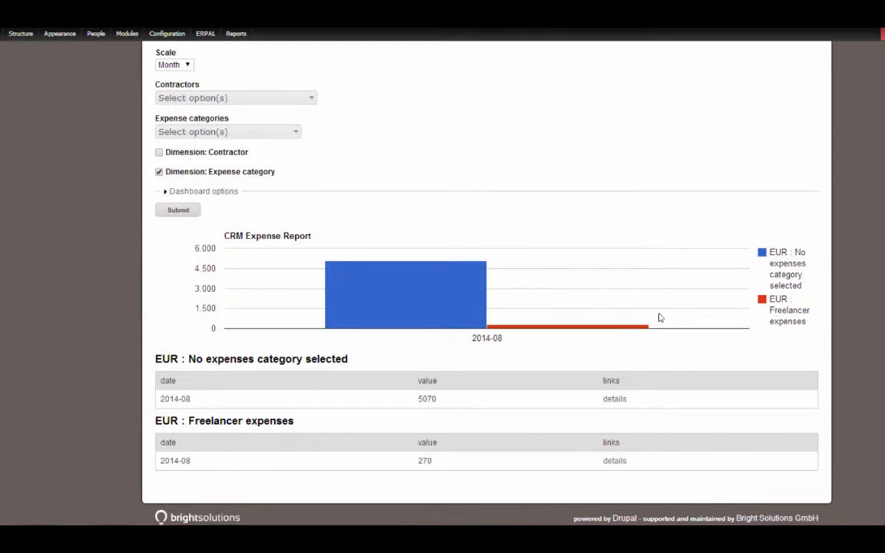
pyautogui.moveTo(639, 329)
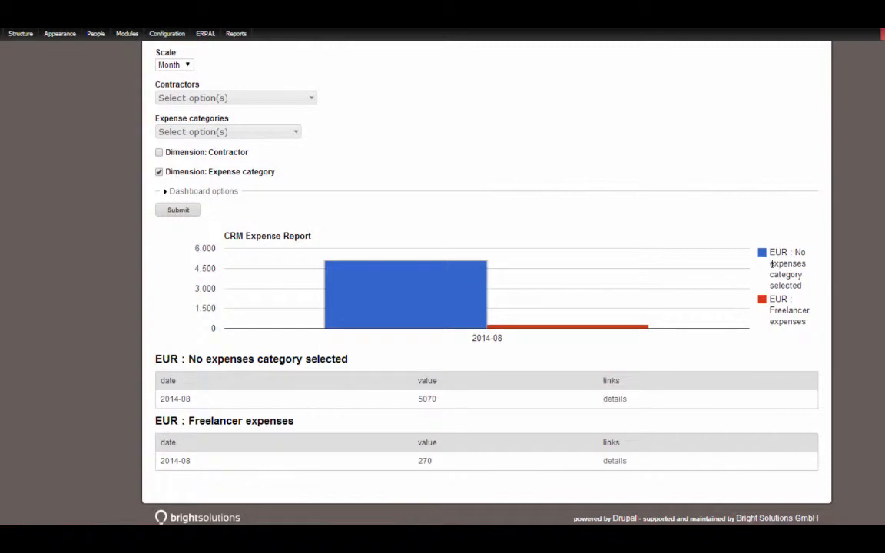
pyautogui.moveTo(400, 300)
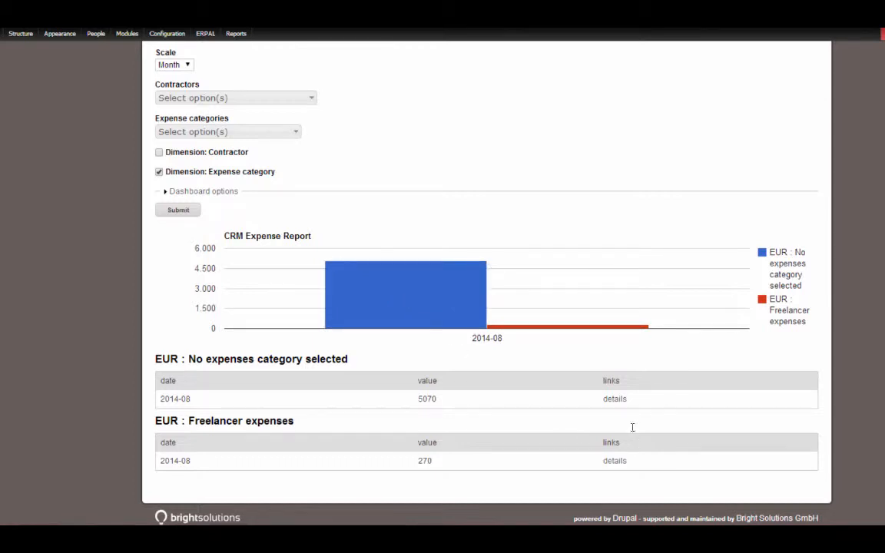
pyautogui.click(484, 317)
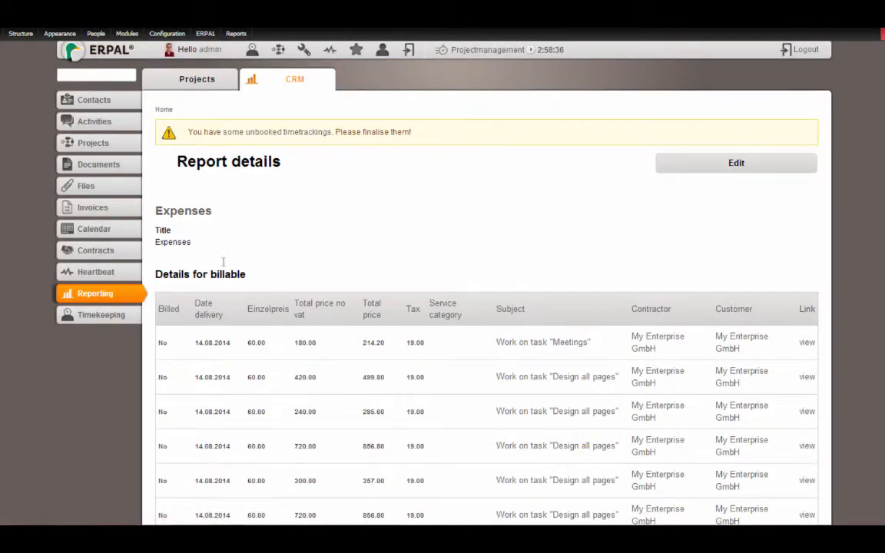
pyautogui.hotkey('alt', 'Left')
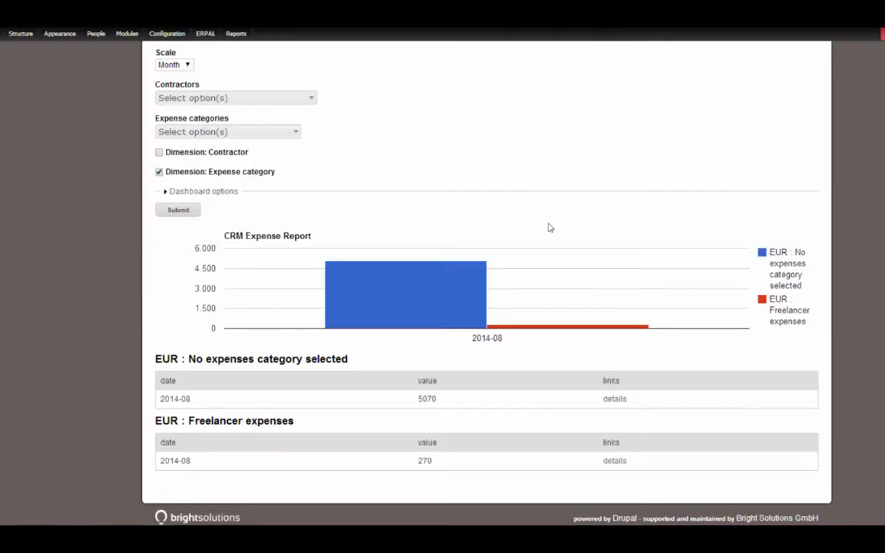
pyautogui.scroll(5, 168, 182)
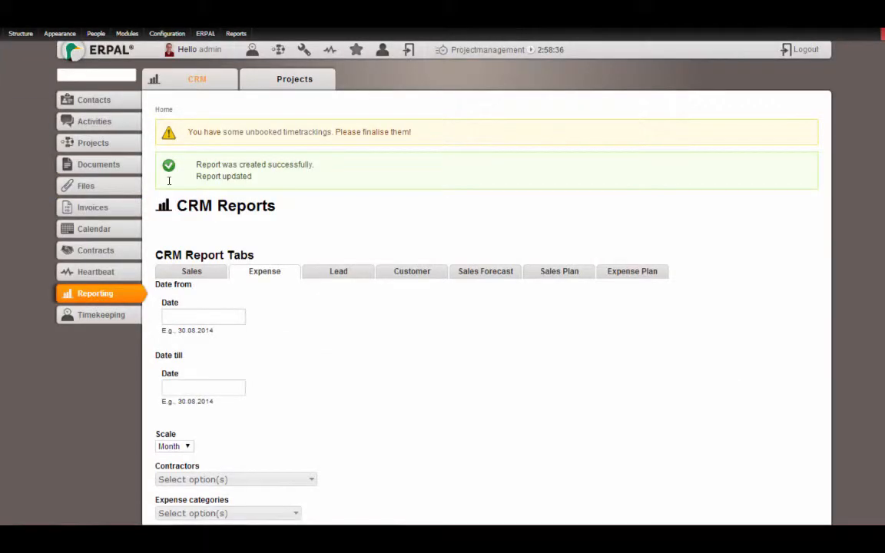
# Step: Start a new billable with the subject "Consulting expenses" and Consulting Strategies and Solutions GbR as the customer
pyautogui.click(83, 206)
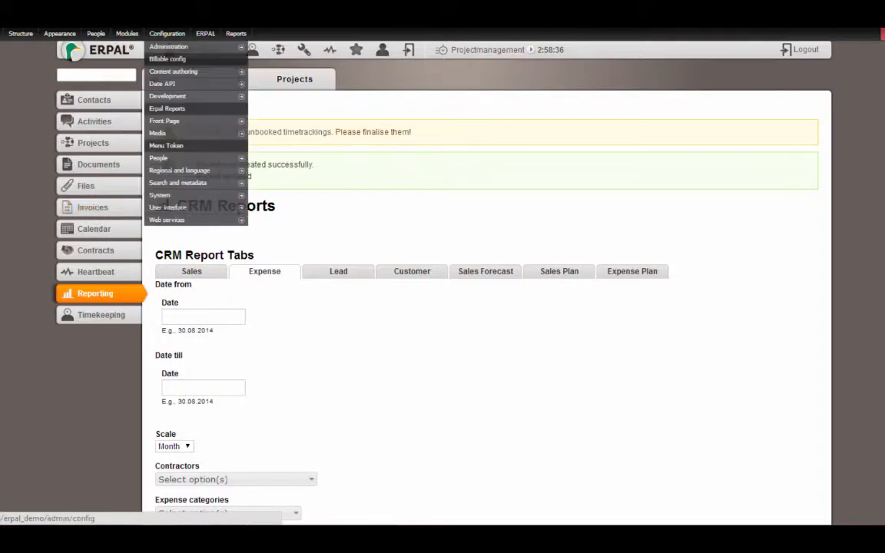
pyautogui.click(295, 79)
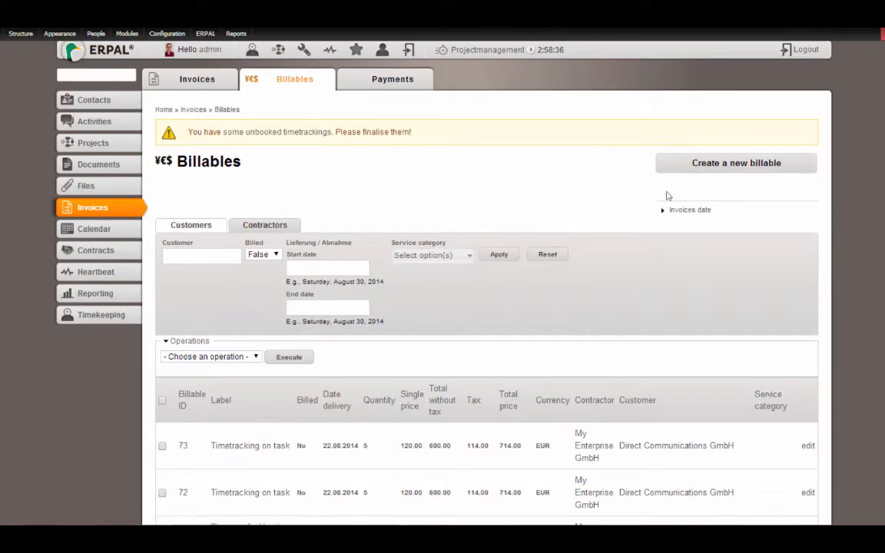
pyautogui.click(711, 165)
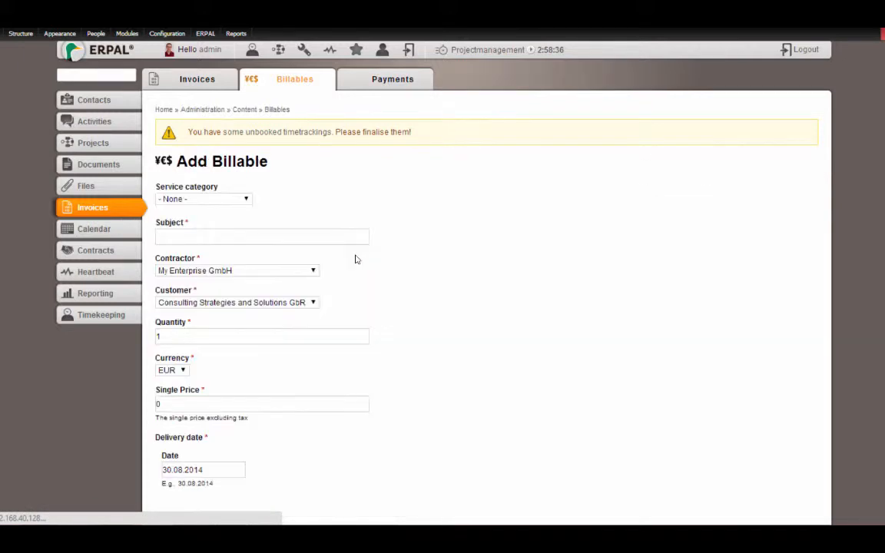
pyautogui.click(217, 237)
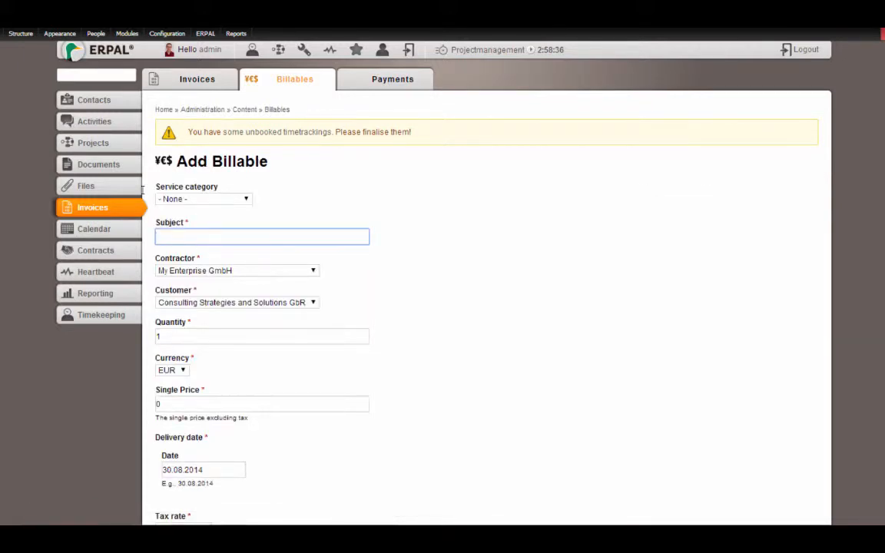
pyautogui.write('Consulting expenses')
pyautogui.click(193, 302)
pyautogui.click(261, 309)
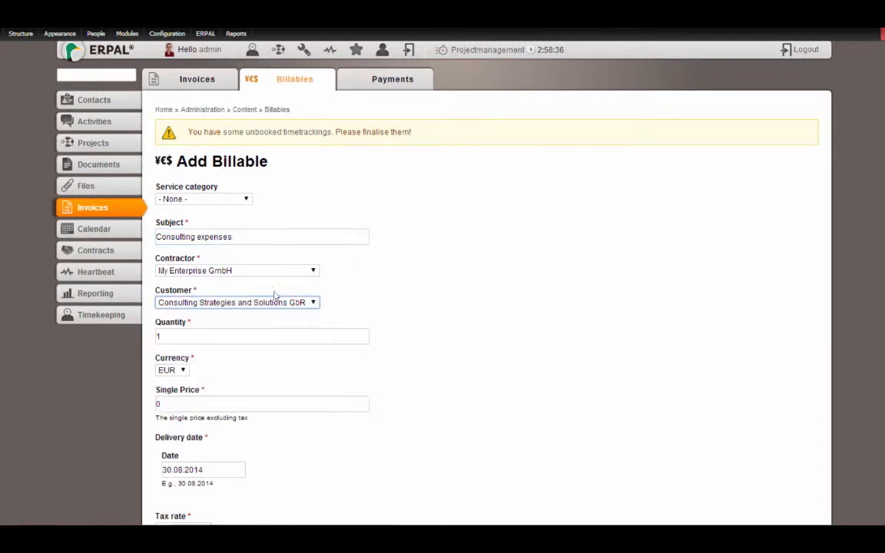
# Step: Set the billable's single price to 1000 and its expense category to Hosting
pyautogui.scroll(-3, 307, 299)
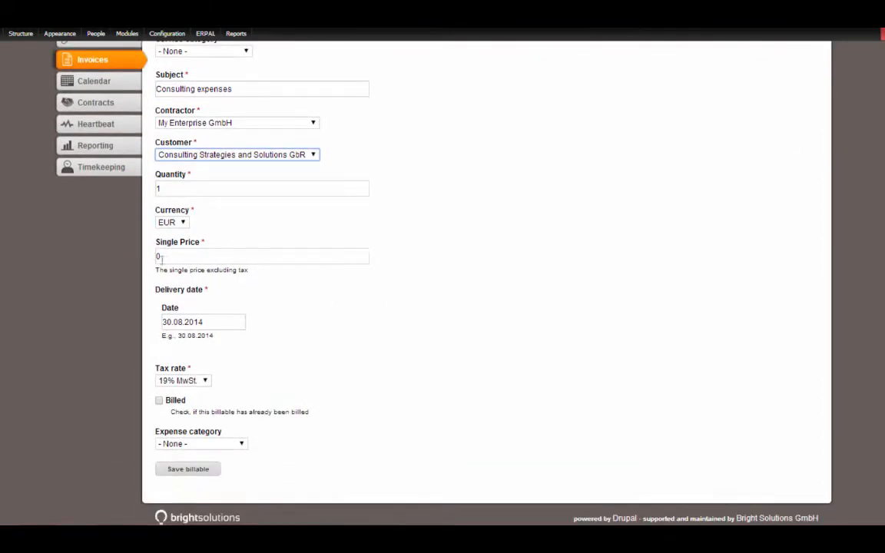
pyautogui.doubleClick(160, 259)
pyautogui.write('100')
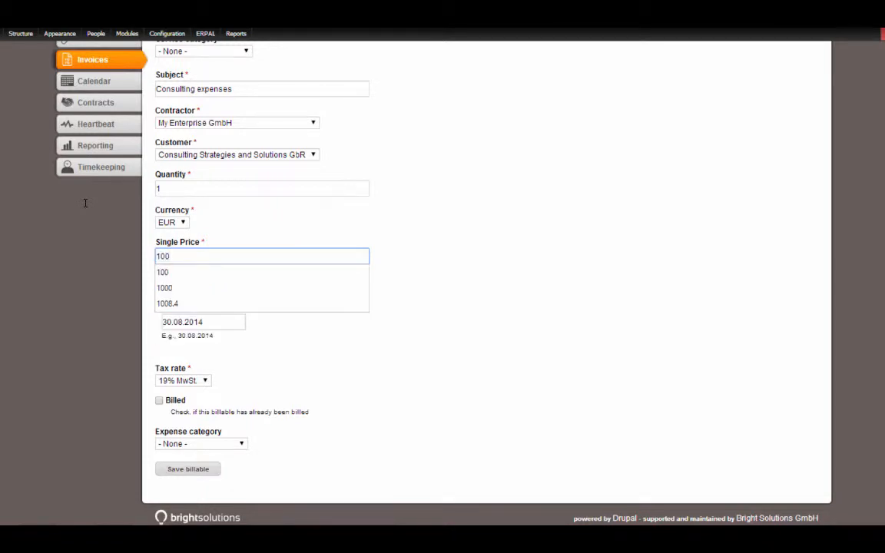
pyautogui.write('0')
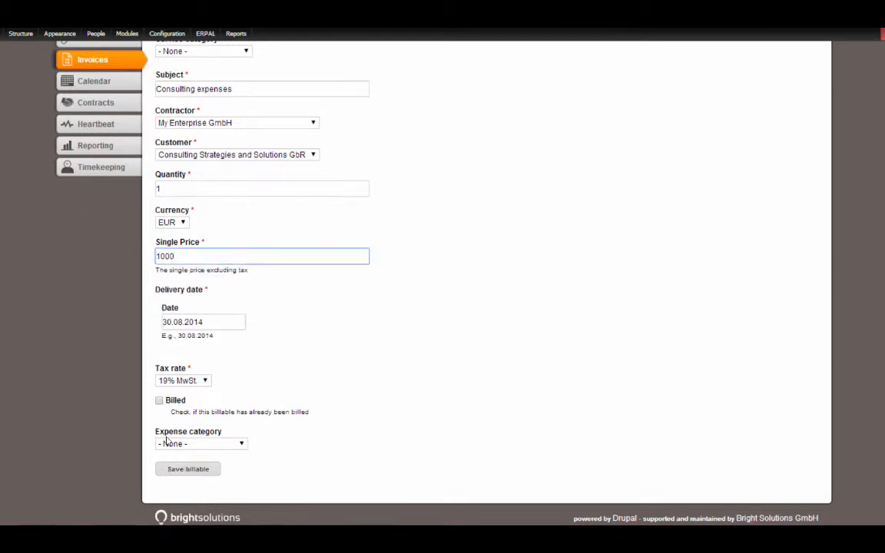
pyautogui.click(167, 441)
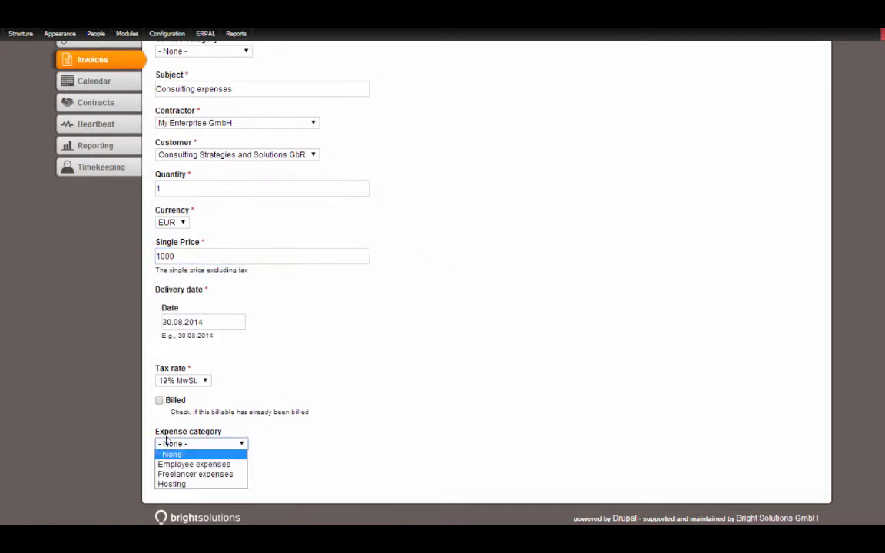
pyautogui.click(168, 484)
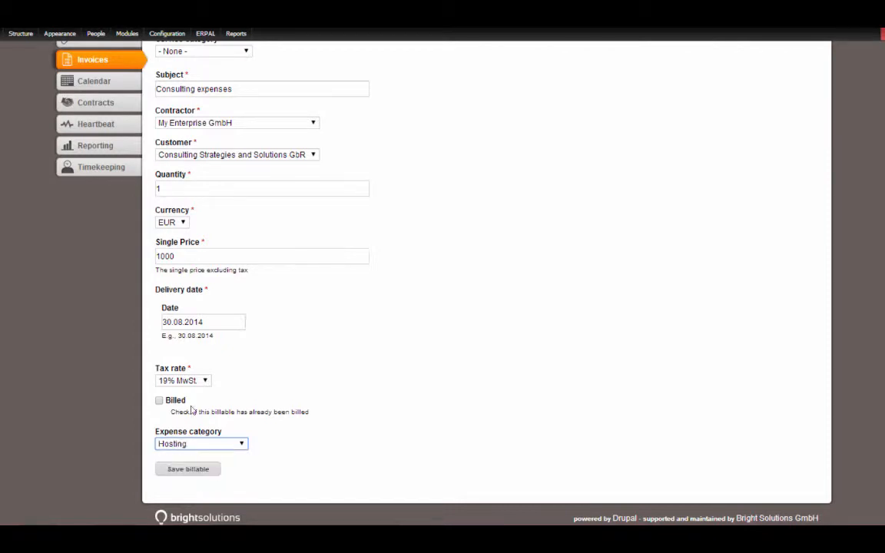
# Step: Change the billable's subject to "Hosting expenses", look up the Expense category terms vocabulary in the taxonomy, and save the billable
pyautogui.doubleClick(157, 88)
pyautogui.write('Hosting')
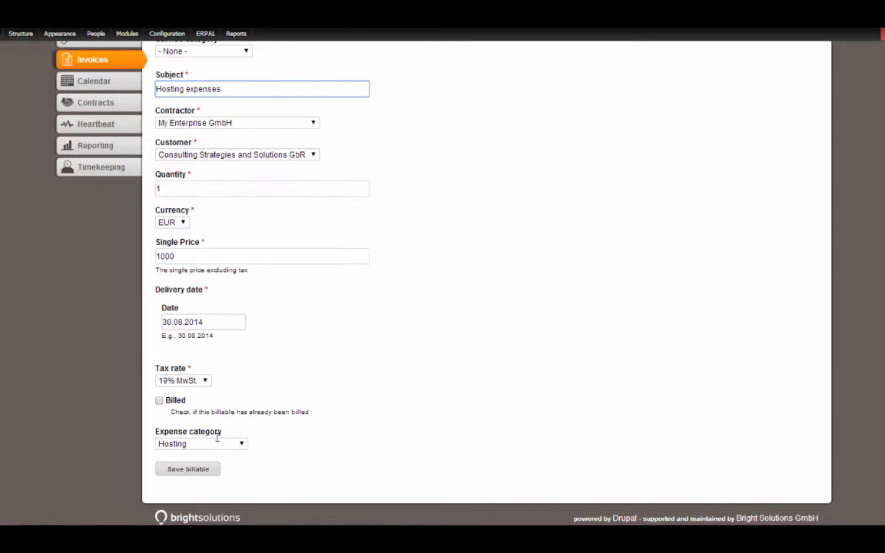
pyautogui.moveTo(20, 34)
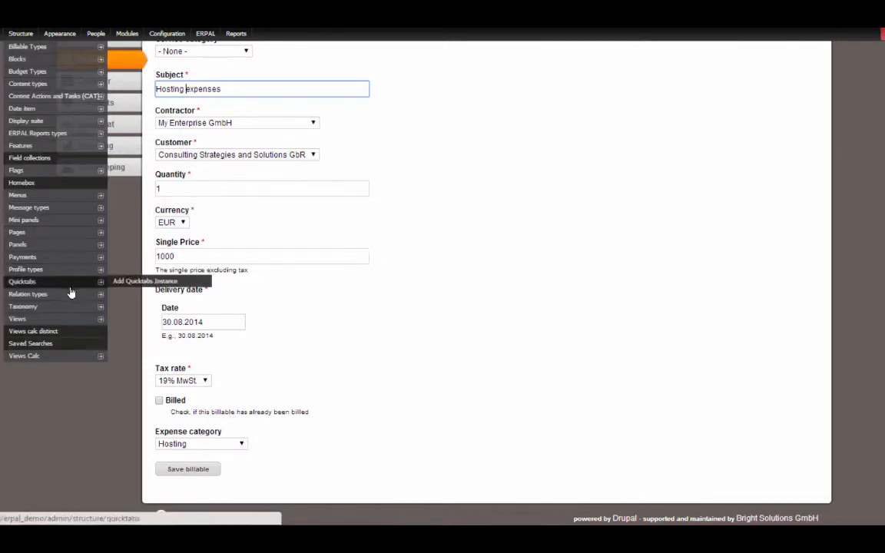
pyautogui.moveTo(72, 307)
pyautogui.moveTo(139, 331)
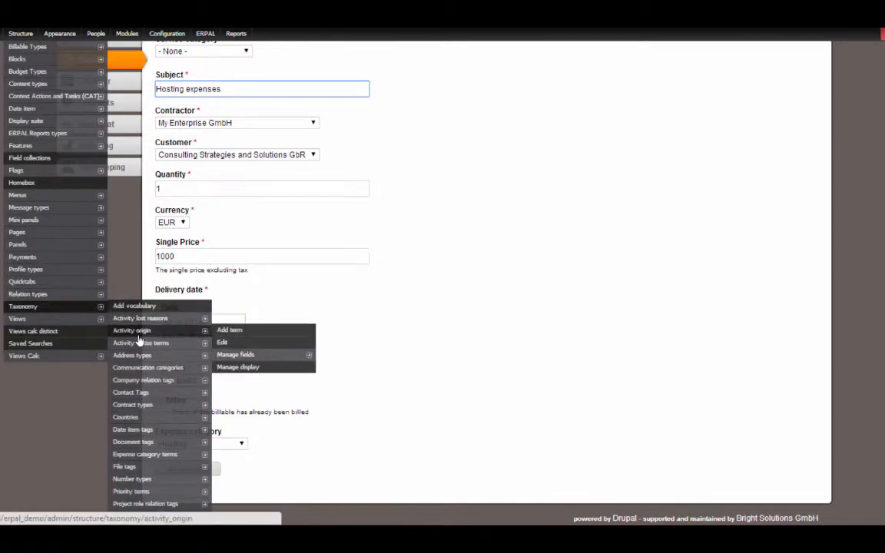
pyautogui.moveTo(142, 458)
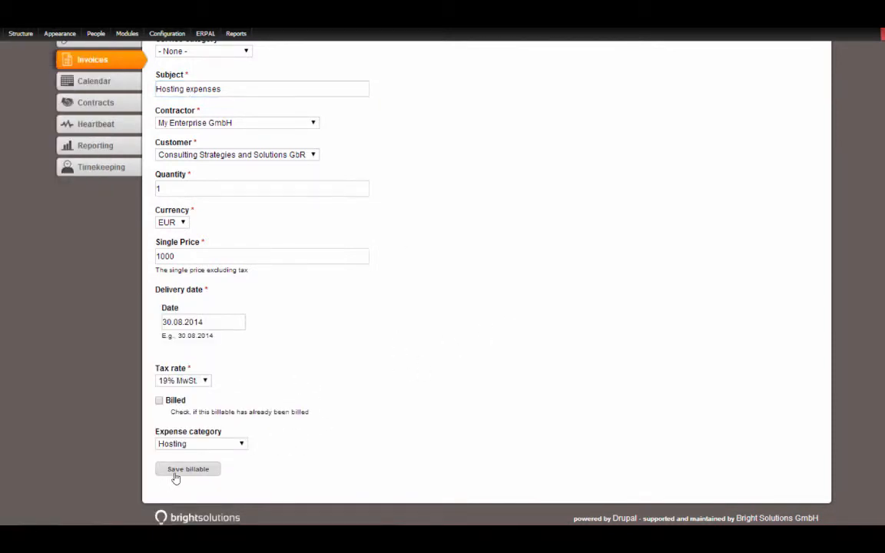
pyautogui.click(175, 476)
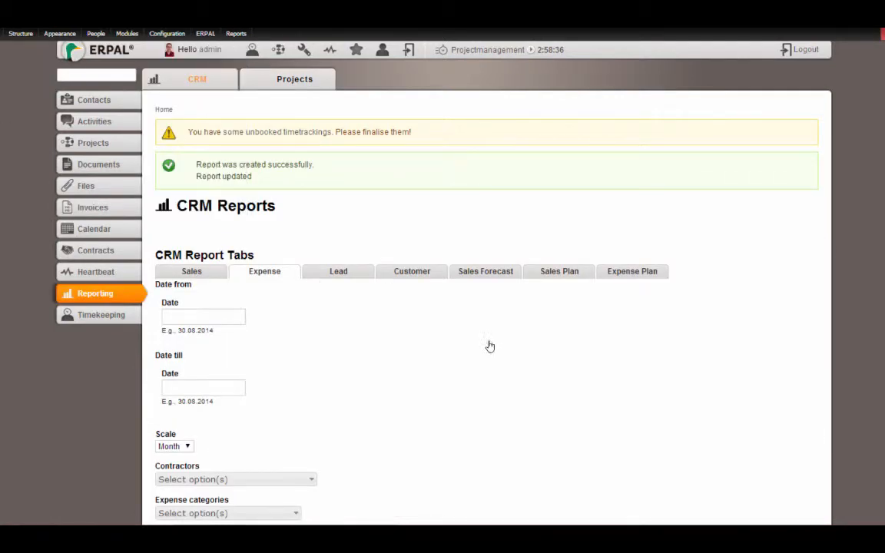
# Step: Resubmit the CRM expense report with the expense category dimension and check its chart for the hosting expenses
pyautogui.scroll(-2, 506, 288)
pyautogui.scroll(-5, 486, 307)
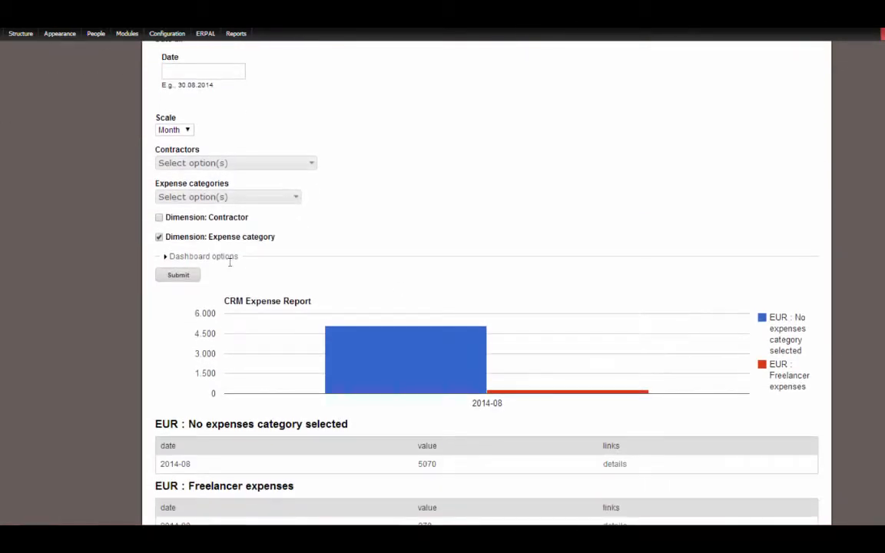
pyautogui.click(187, 274)
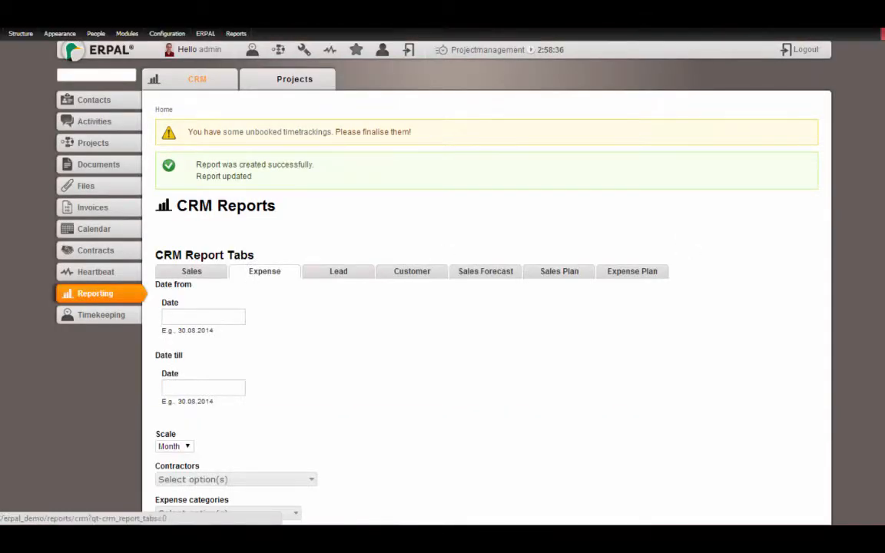
pyautogui.scroll(-5, 486, 307)
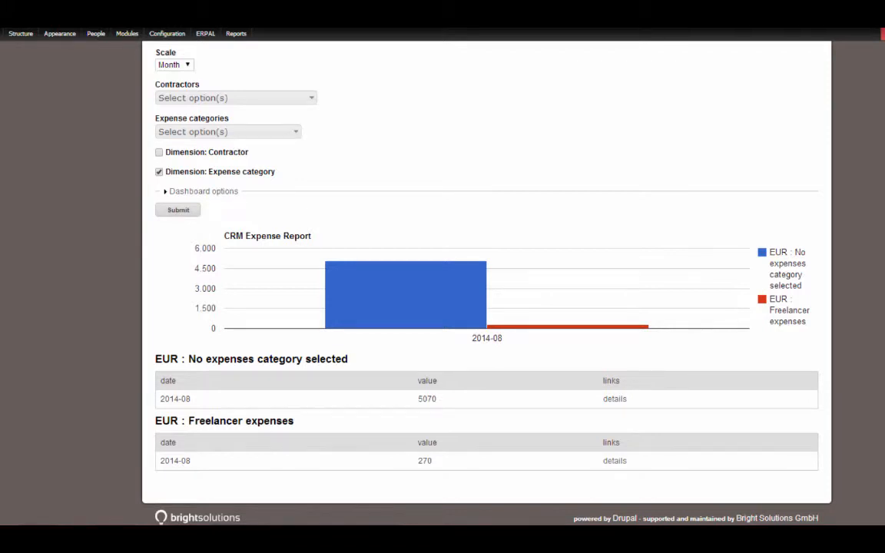
pyautogui.scroll(-5, 486, 307)
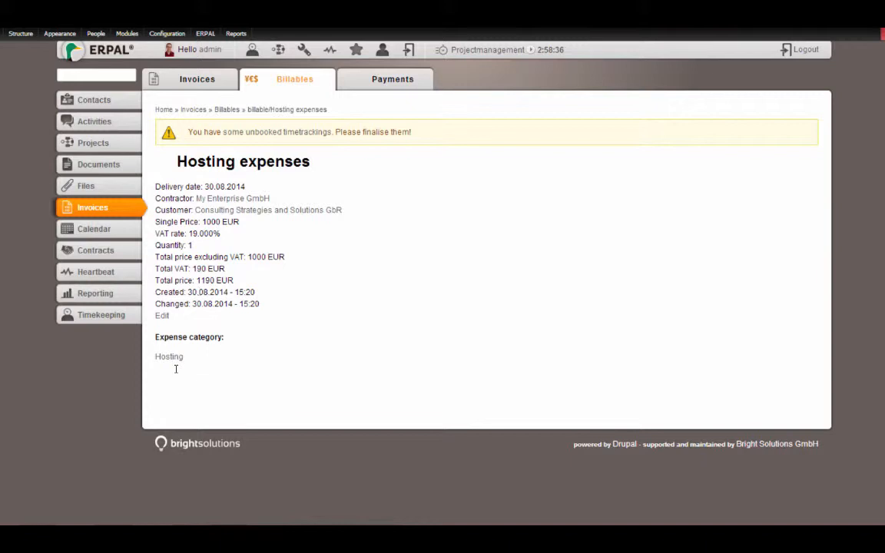
# Step: Edit the Hosting expenses billable to use Consulting Strategies and Solutions GbR as contractor and My Enterprise GmbH as customer, and save it
pyautogui.click(162, 315)
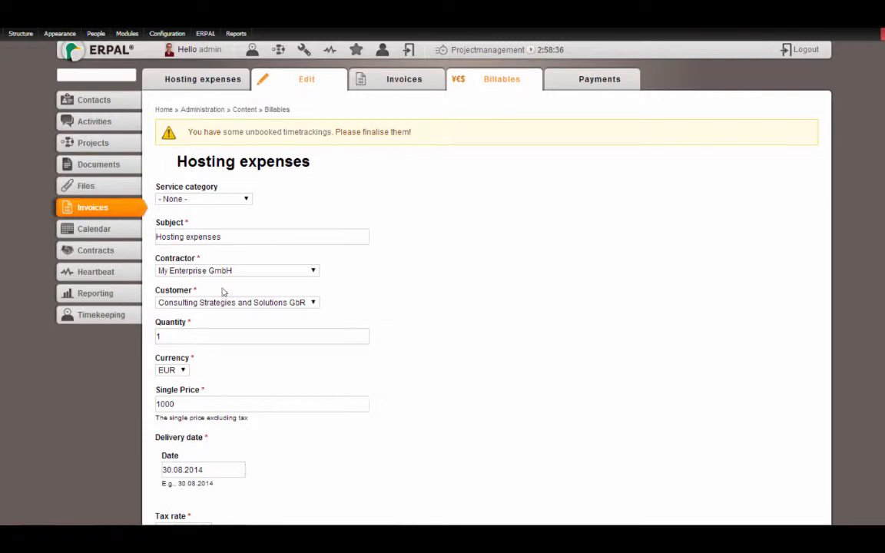
pyautogui.click(180, 270)
pyautogui.click(184, 281)
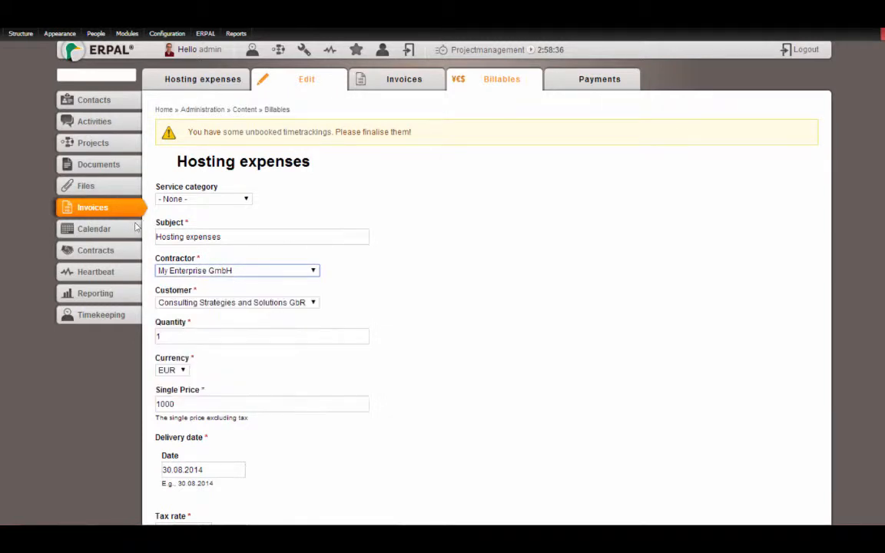
pyautogui.click(183, 303)
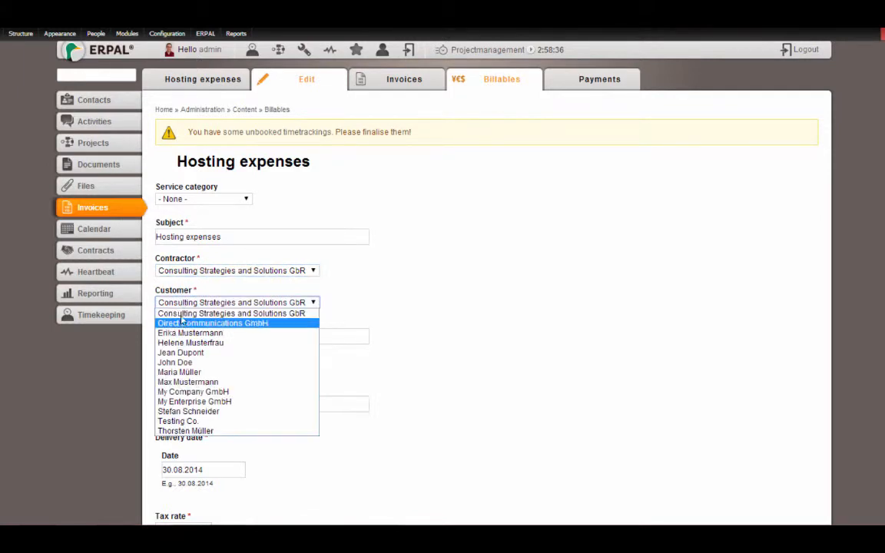
pyautogui.click(181, 401)
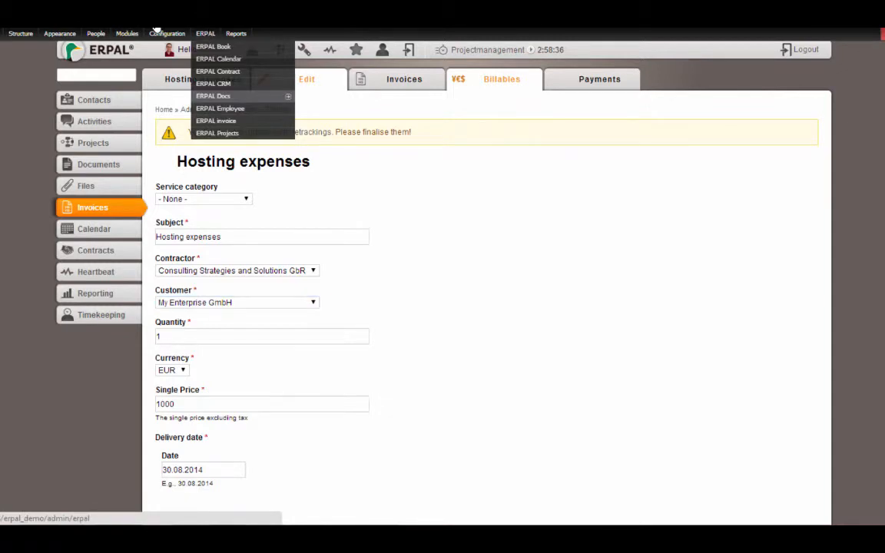
pyautogui.click(205, 33)
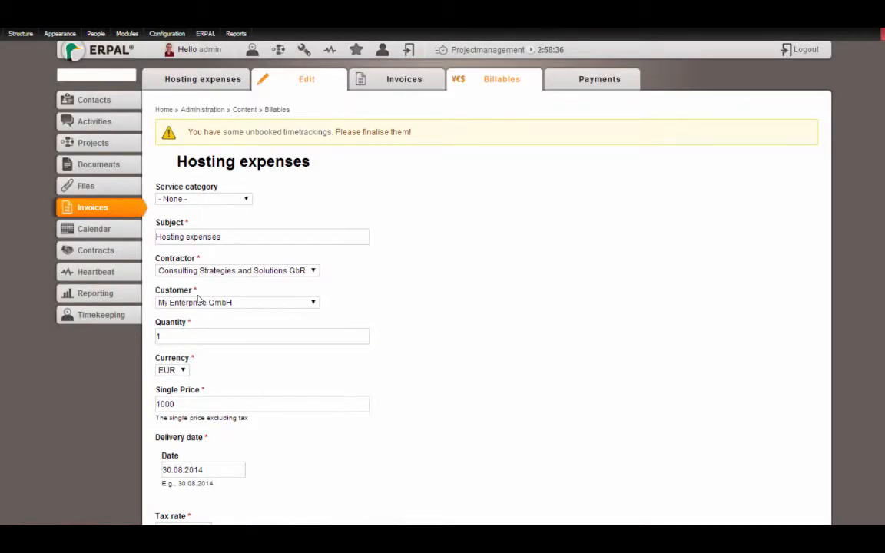
pyautogui.scroll(-3, 530, 284)
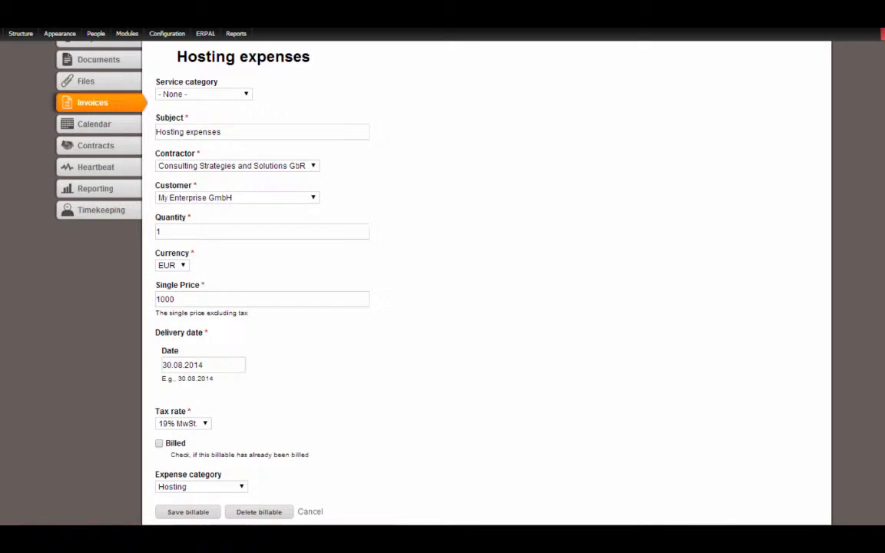
pyautogui.scroll(-1, 199, 460)
pyautogui.click(172, 468)
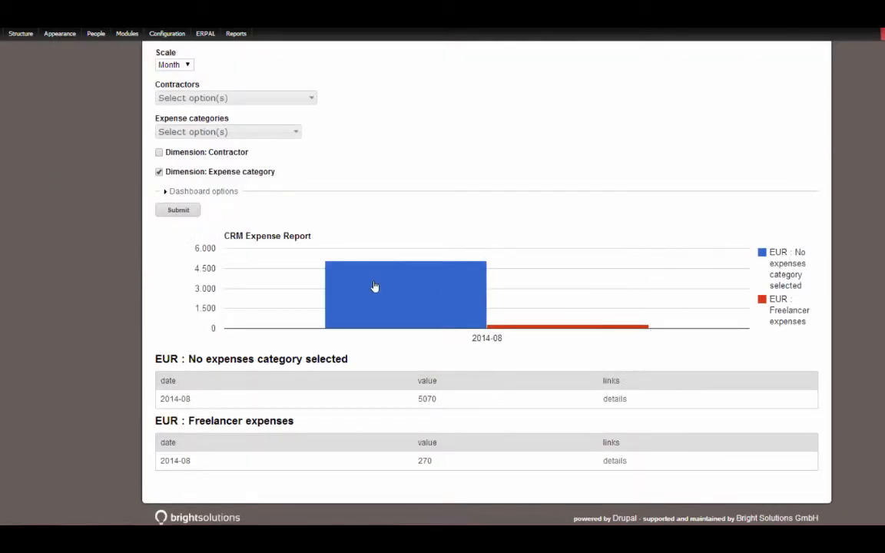
# Step: Resubmit the expense report by category, examine the Hosting bar in the chart and open the 2014-08 Hosting details
pyautogui.click(176, 209)
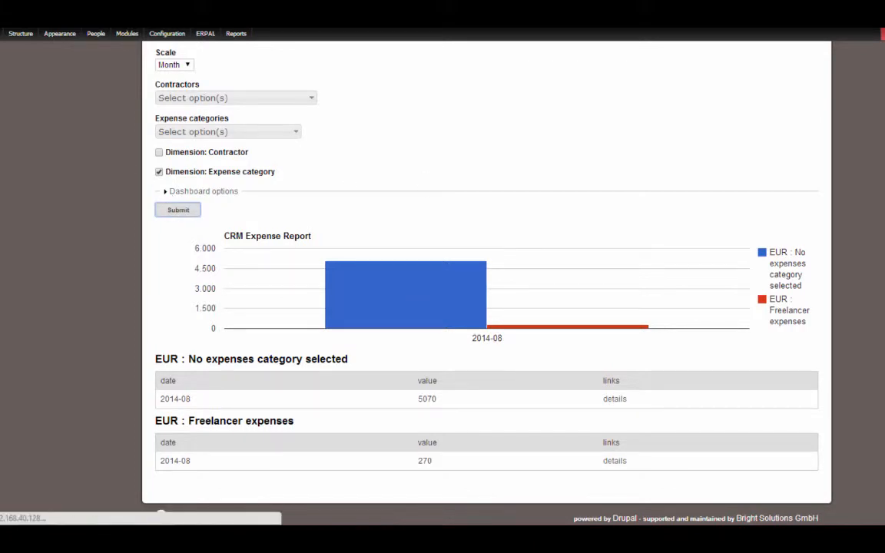
pyautogui.scroll(-6, 652, 310)
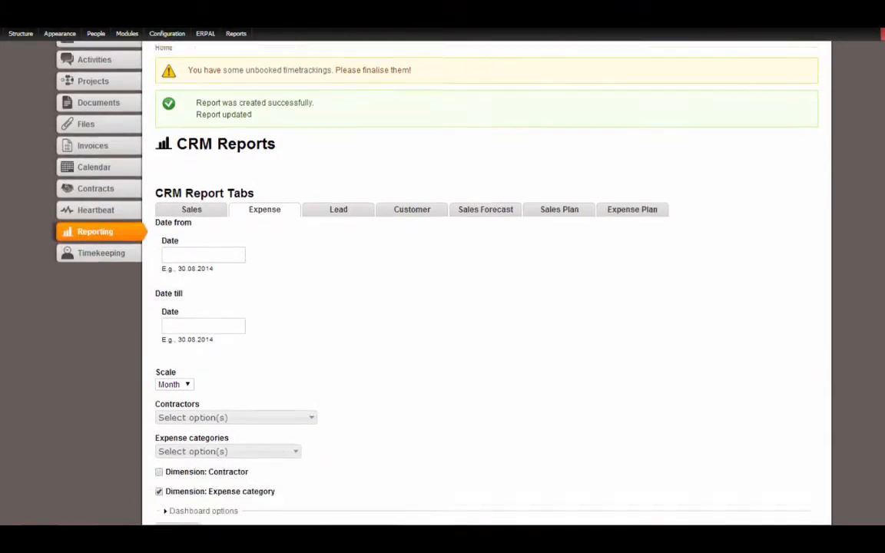
pyautogui.moveTo(603, 305)
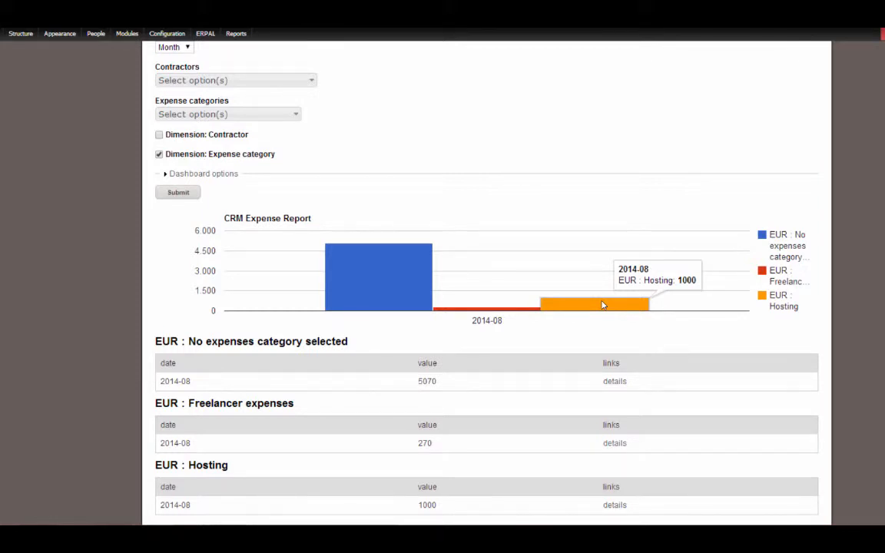
pyautogui.scroll(-1, 639, 457)
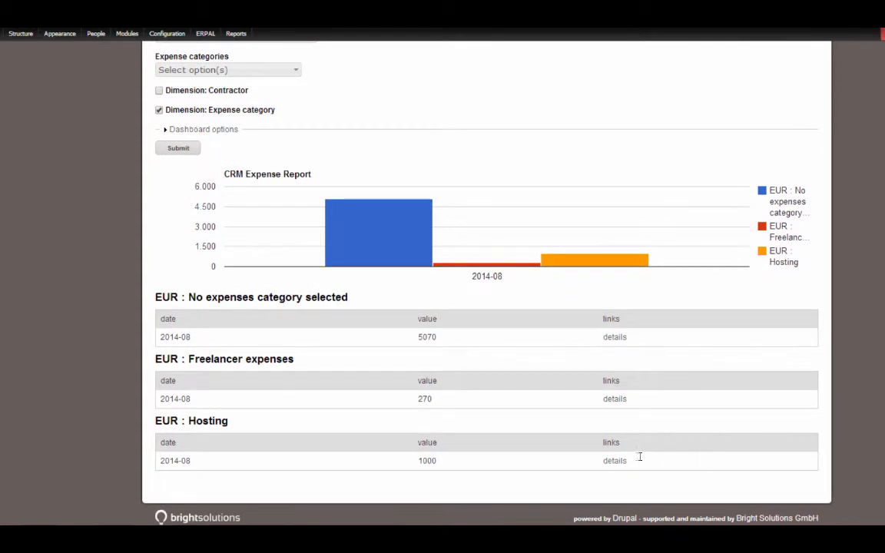
pyautogui.click(615, 460)
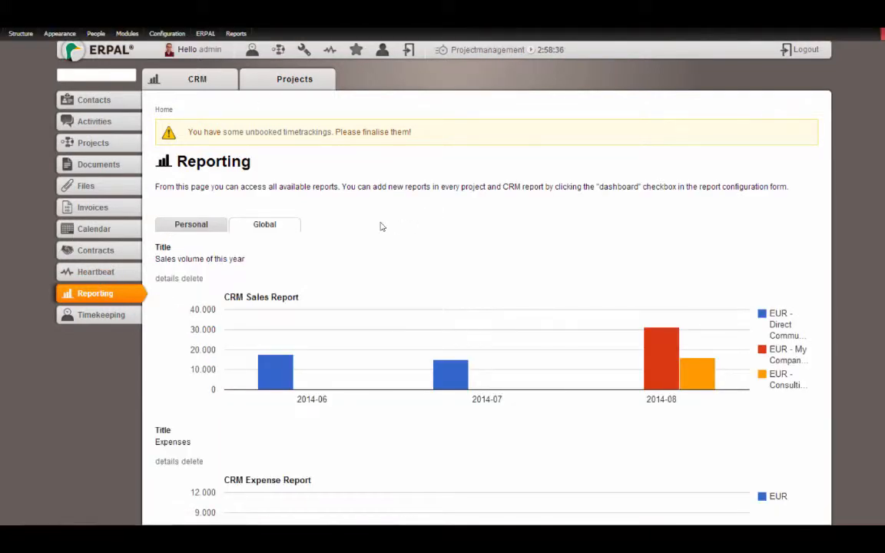
# Step: Return to the CRM reports and open the Lead report's settings
pyautogui.click(197, 80)
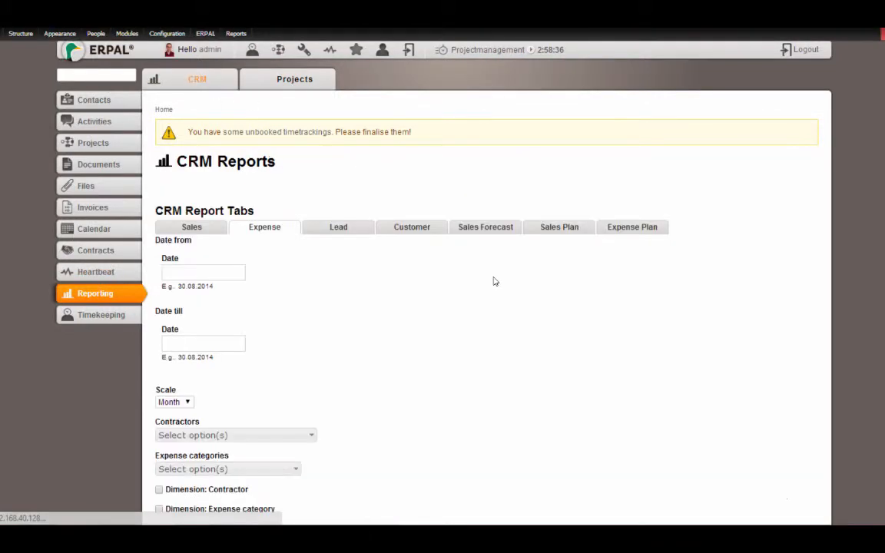
pyautogui.scroll(-2, 745, 191)
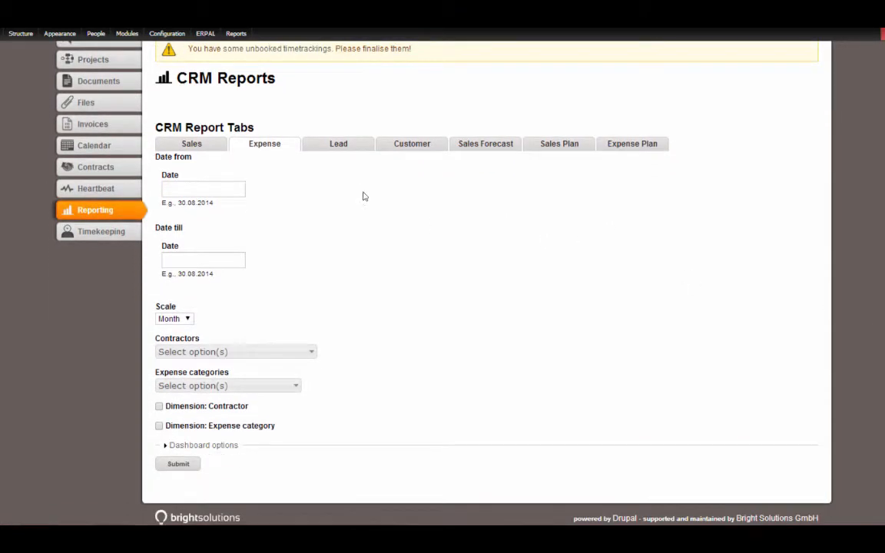
pyautogui.click(338, 145)
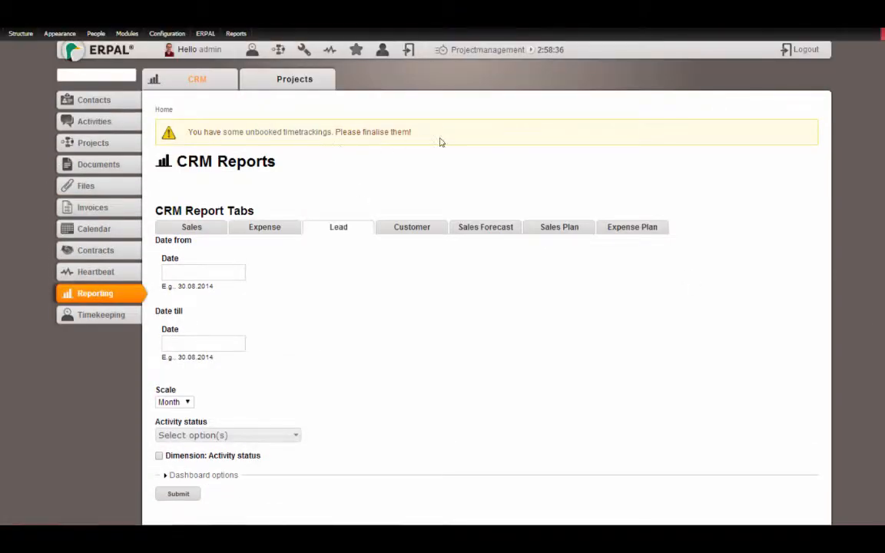
pyautogui.scroll(-1, 746, 217)
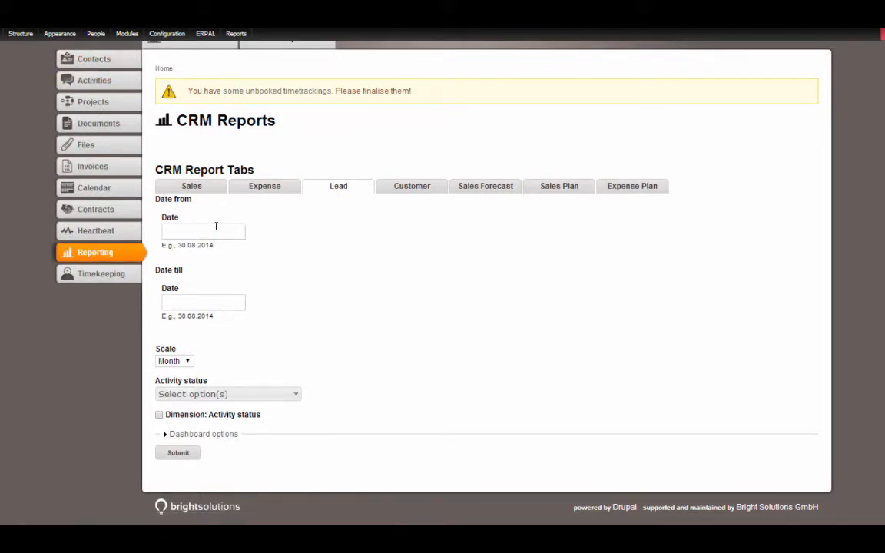
# Step: Filter the CRM lead report by the activity status customer request, submit it and check the 2014-08 bar in its chart
pyautogui.click(199, 394)
pyautogui.click(855, 258)
pyautogui.click(225, 397)
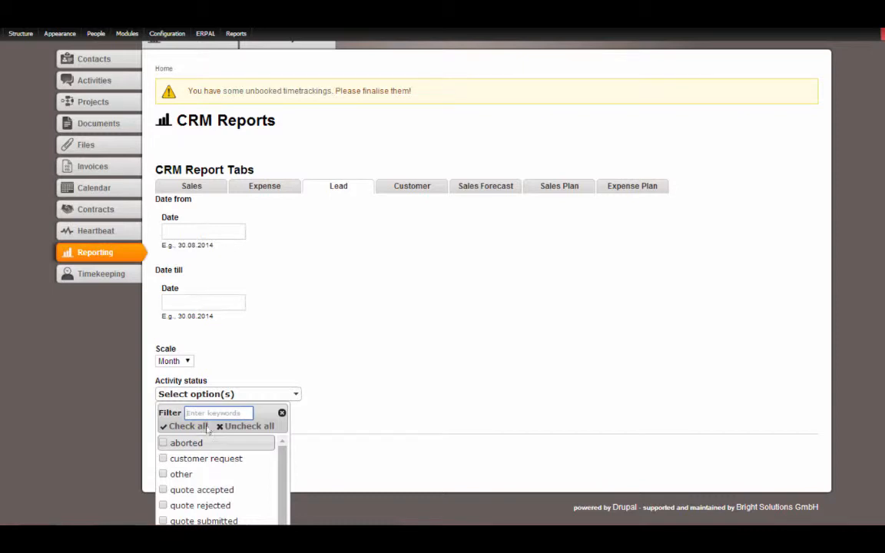
pyautogui.click(168, 458)
pyautogui.click(355, 250)
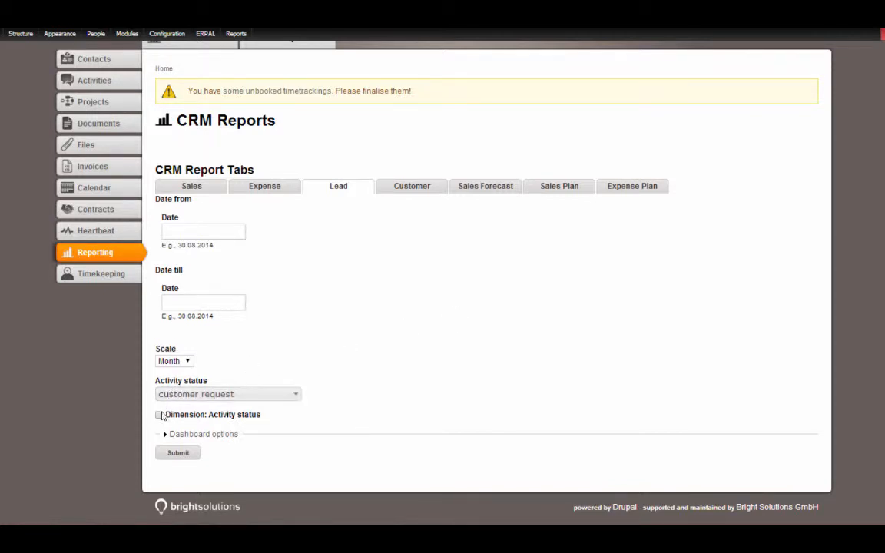
pyautogui.click(175, 454)
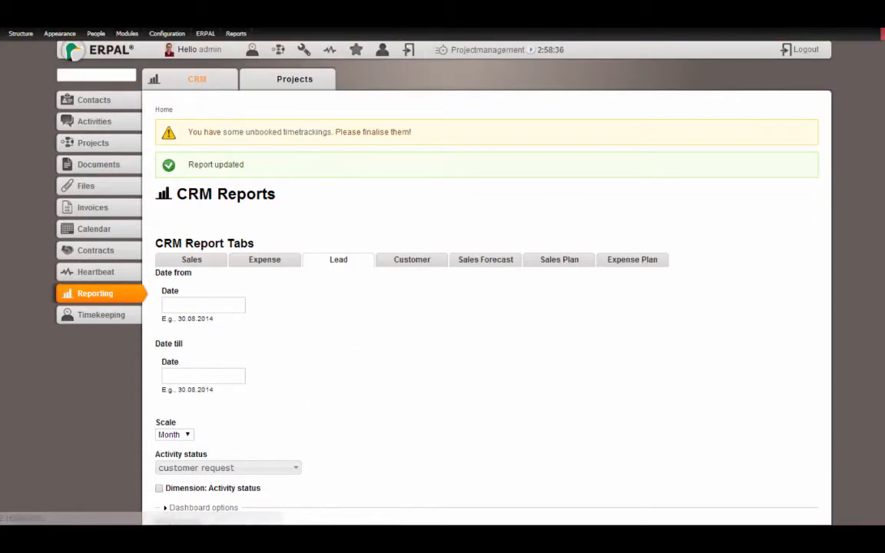
pyautogui.scroll(-3, 132, 363)
pyautogui.moveTo(490, 381)
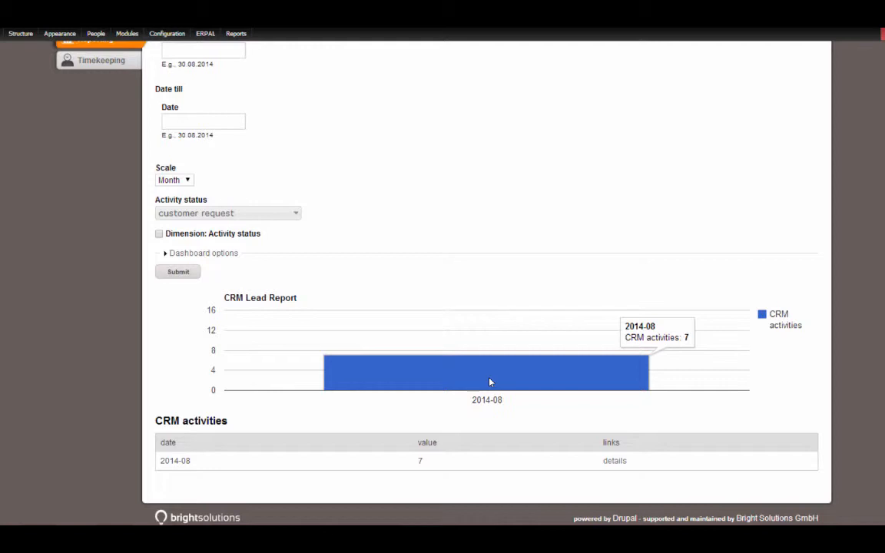
# Step: Clear the lead report's activity status filter, resubmit it with the activity status dimension and check the chart's bars
pyautogui.click(177, 212)
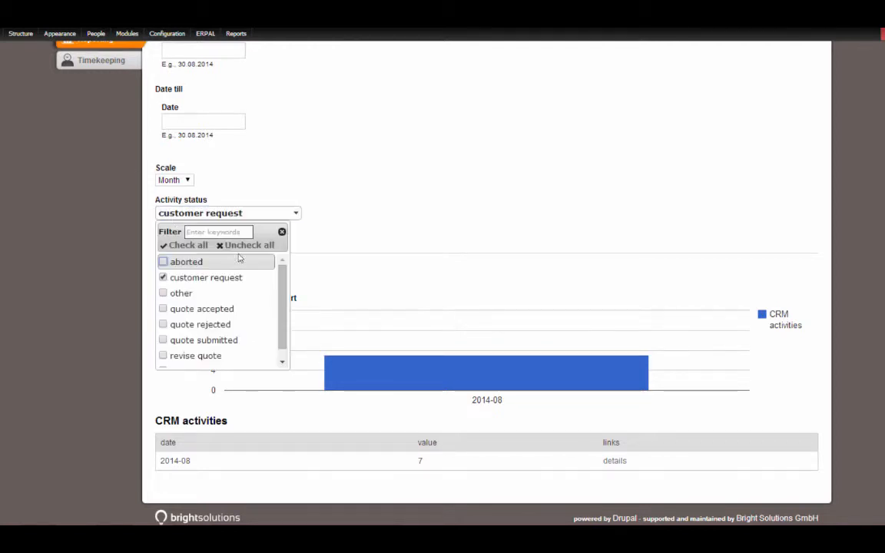
pyautogui.click(240, 249)
pyautogui.click(367, 142)
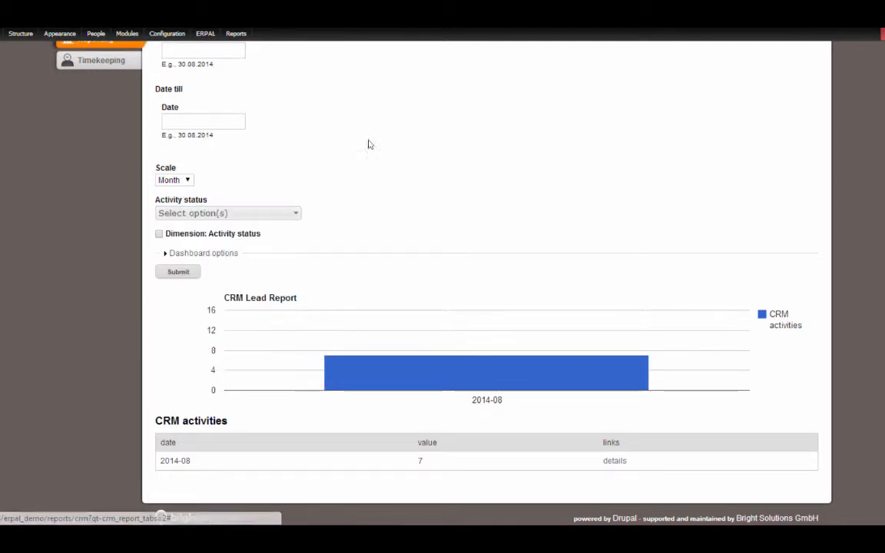
pyautogui.click(159, 234)
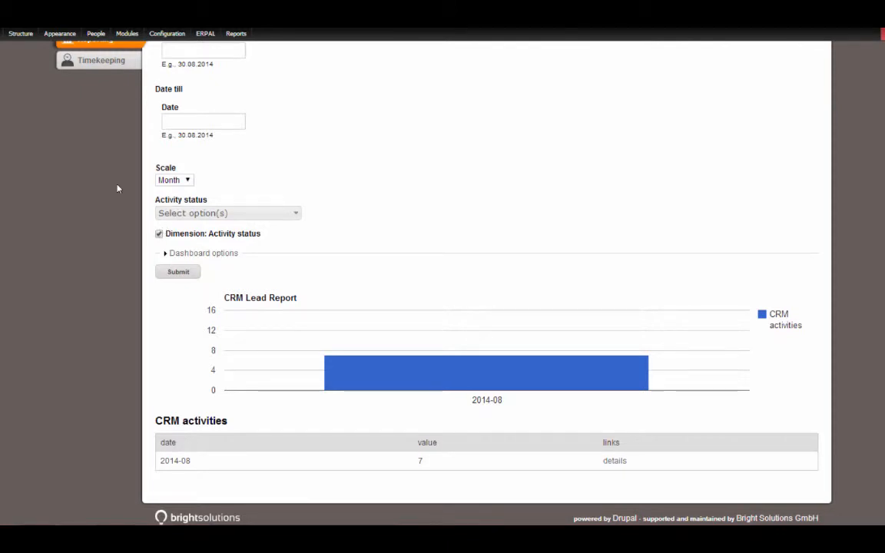
pyautogui.click(176, 271)
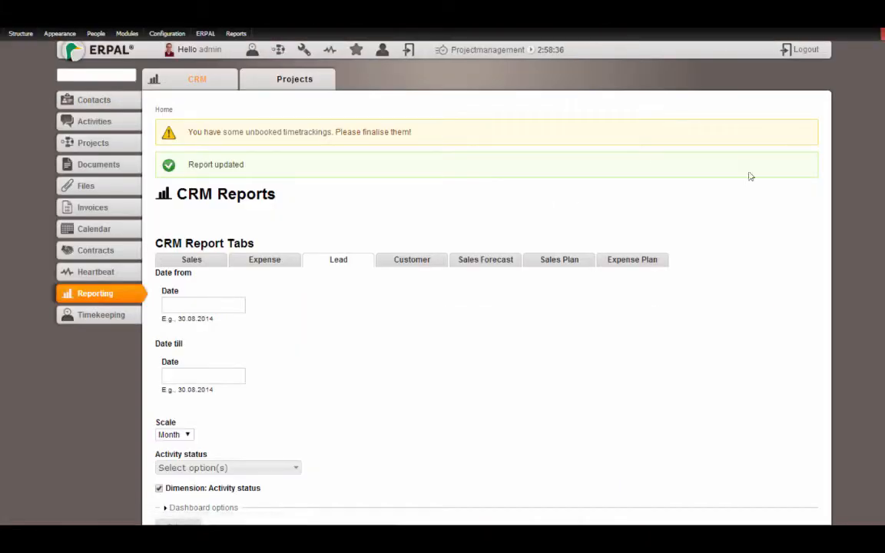
pyautogui.scroll(-5, 491, 283)
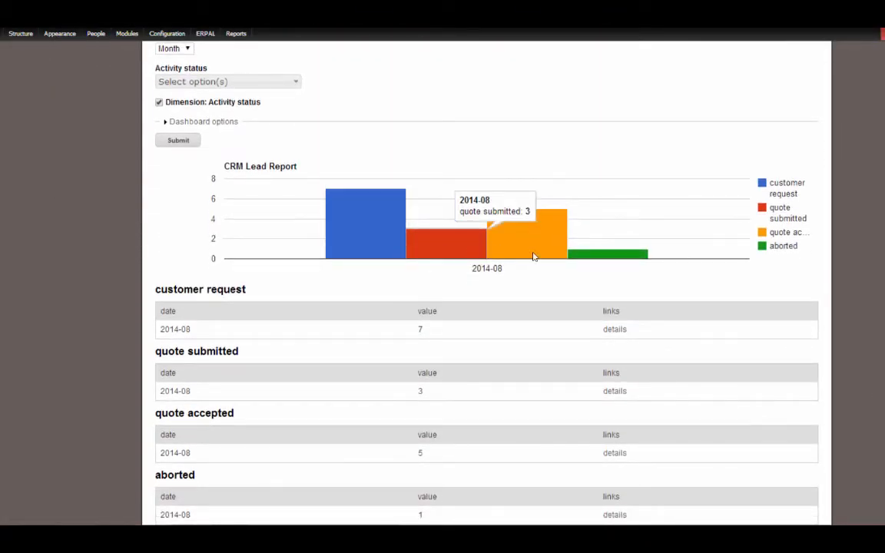
pyautogui.moveTo(567, 255)
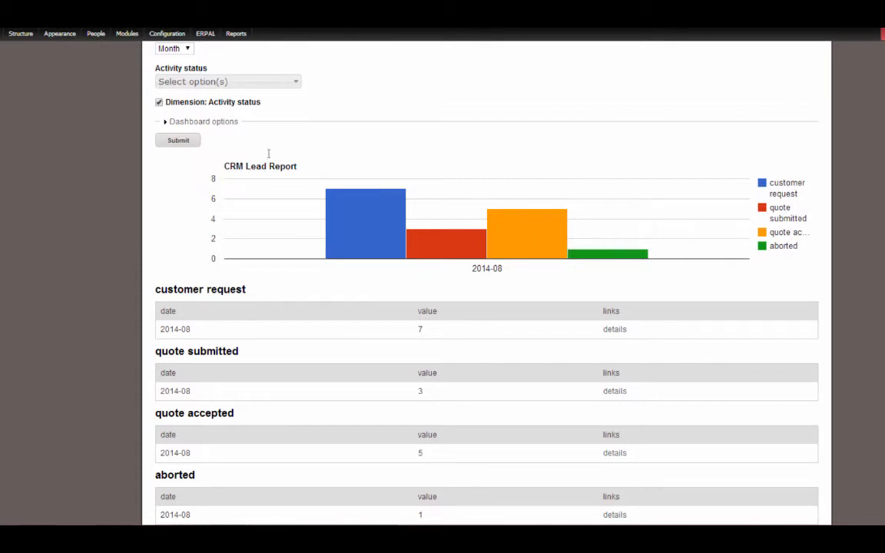
# Step: Restrict the lead report to the activity status quote accepted, resubmit it and check the chart
pyautogui.click(190, 82)
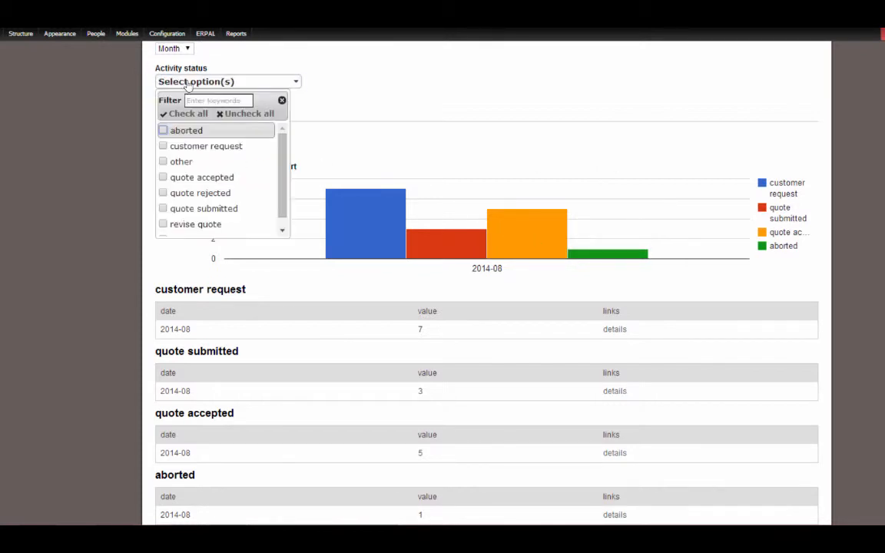
pyautogui.click(197, 178)
pyautogui.click(389, 103)
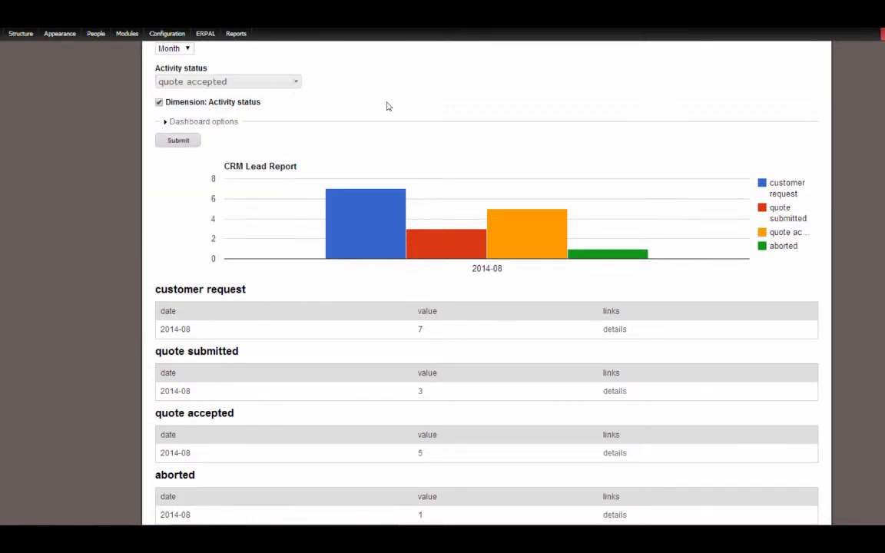
pyautogui.click(180, 143)
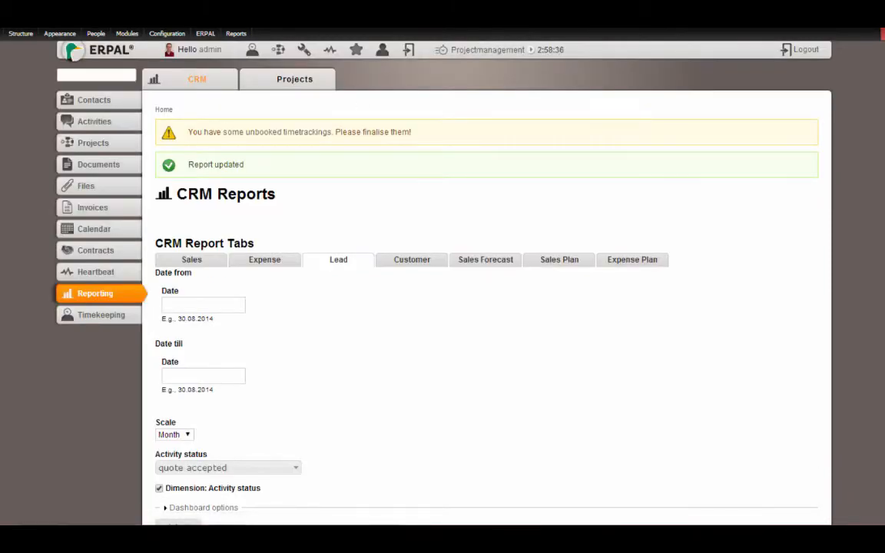
pyautogui.scroll(-5, 465, 380)
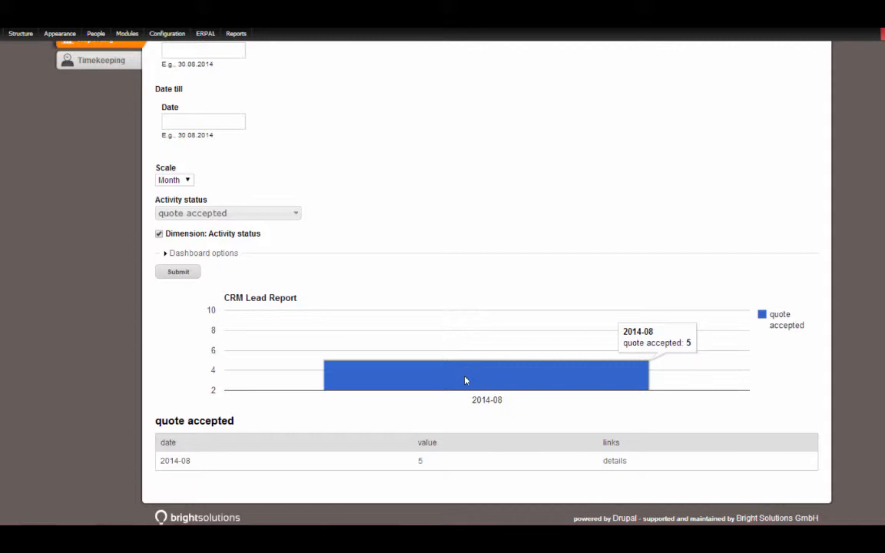
# Step: Submit the CRM customer report with a minimum of 2 orders and a minimum sales volume of 1000 in the date range
pyautogui.scroll(3, 535, 302)
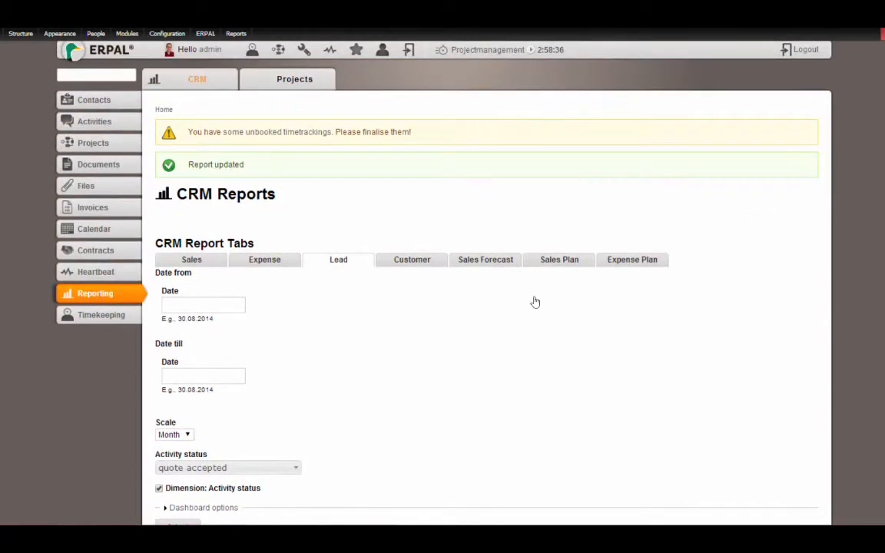
pyautogui.click(402, 258)
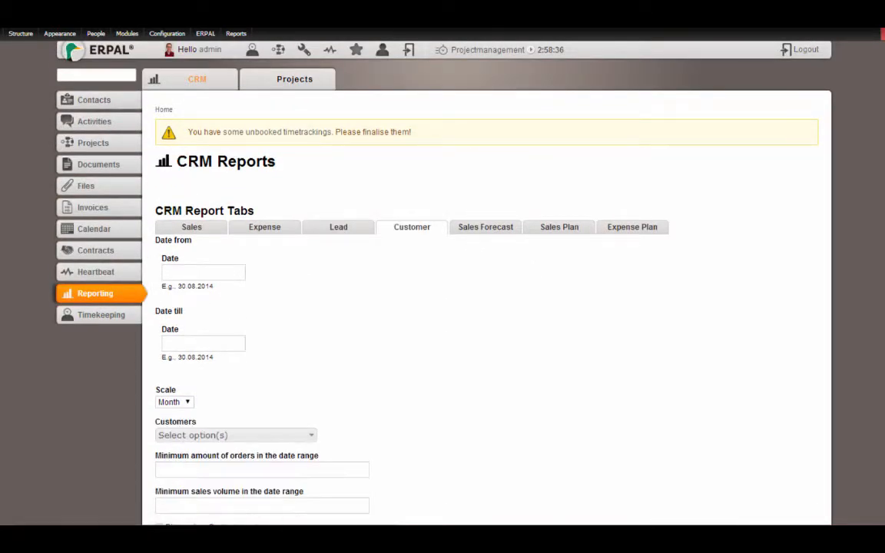
pyautogui.scroll(-3, 486, 307)
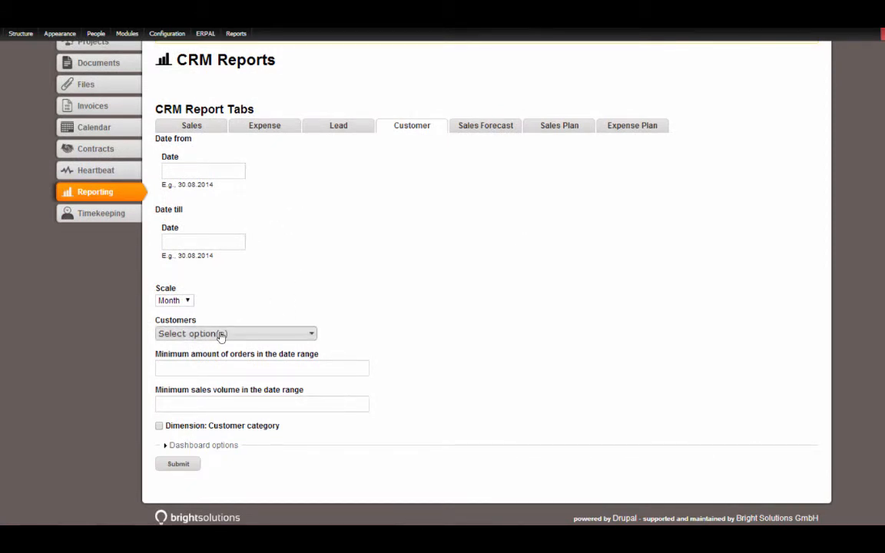
pyautogui.click(198, 363)
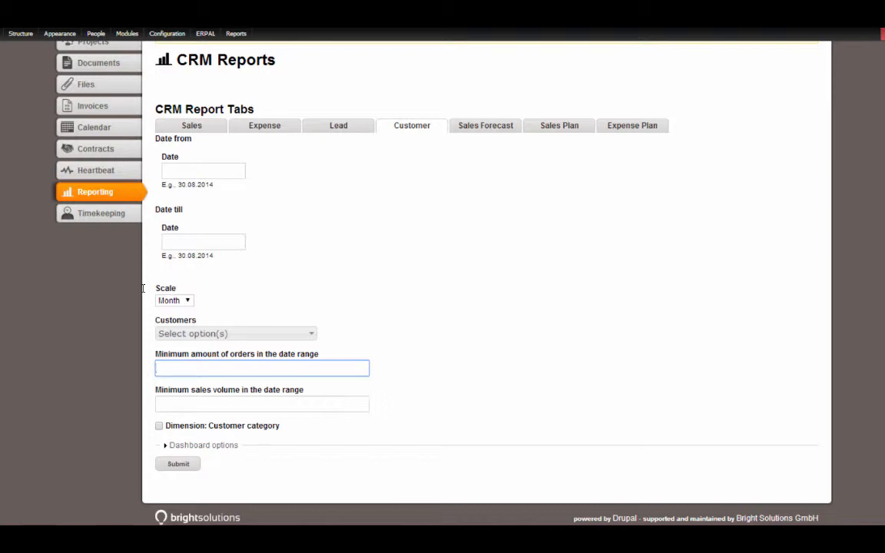
pyautogui.write('2')
pyautogui.press('Tab')
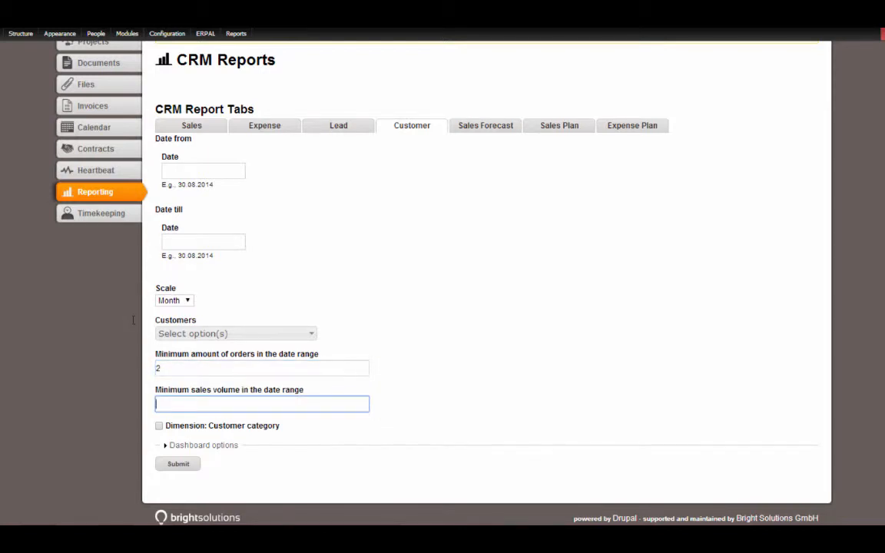
pyautogui.write('1000')
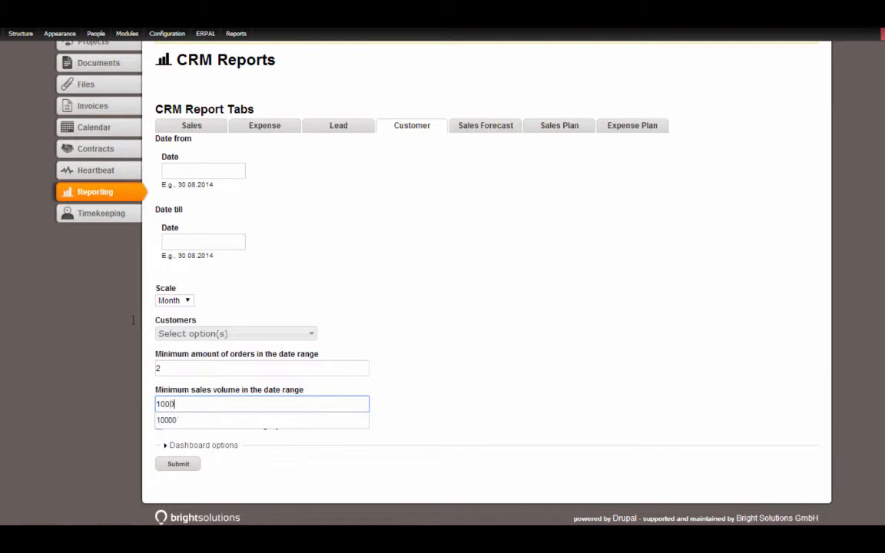
pyautogui.click(79, 373)
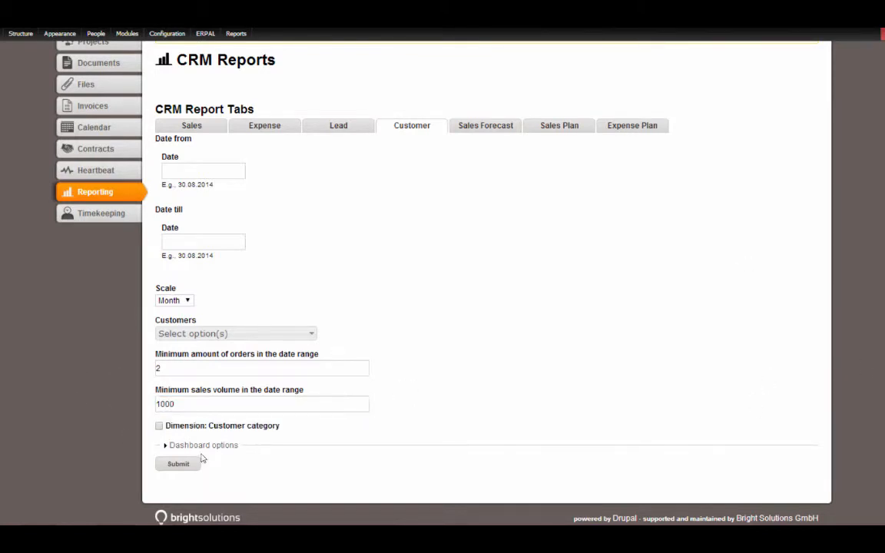
pyautogui.click(178, 463)
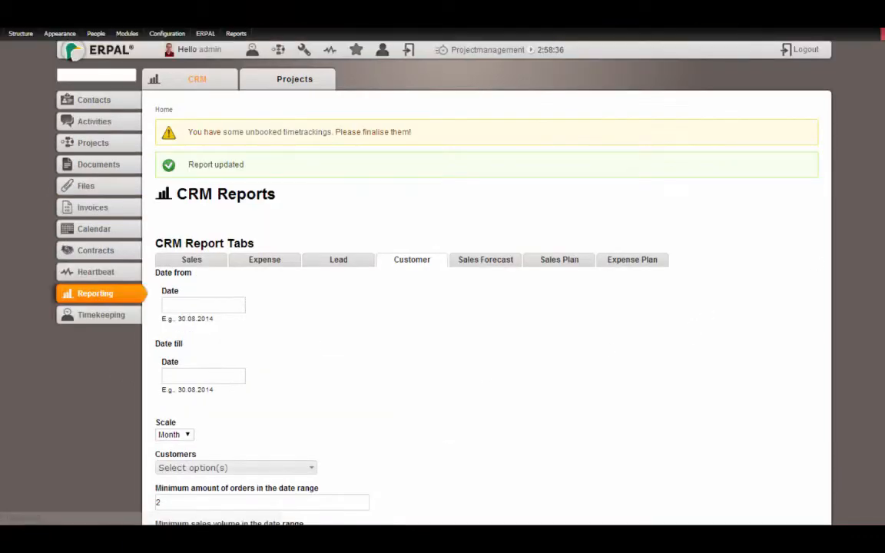
pyautogui.scroll(-3, 751, 298)
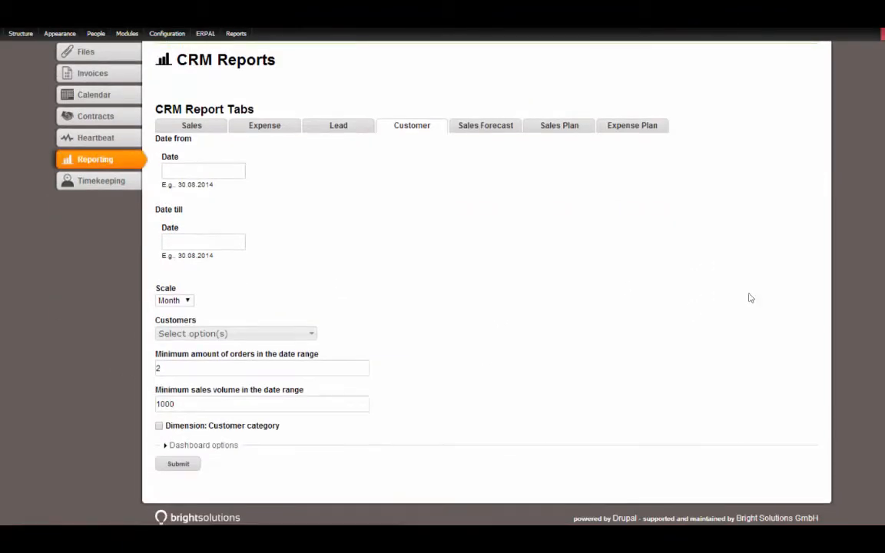
# Step: Clear the customer report's minimum amount of orders, resubmit it and examine the Direct Communications GmbH bars in the chart
pyautogui.click(170, 368)
pyautogui.press('BackSpace')
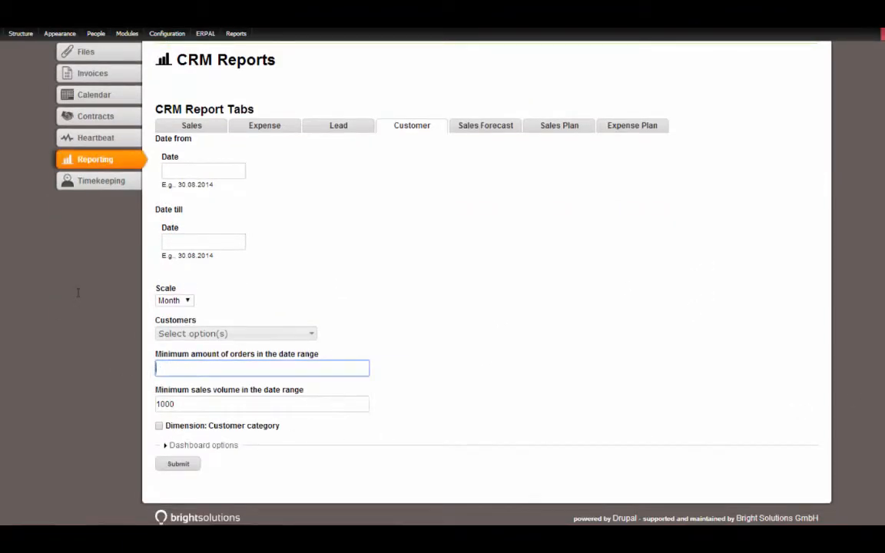
pyautogui.click(171, 465)
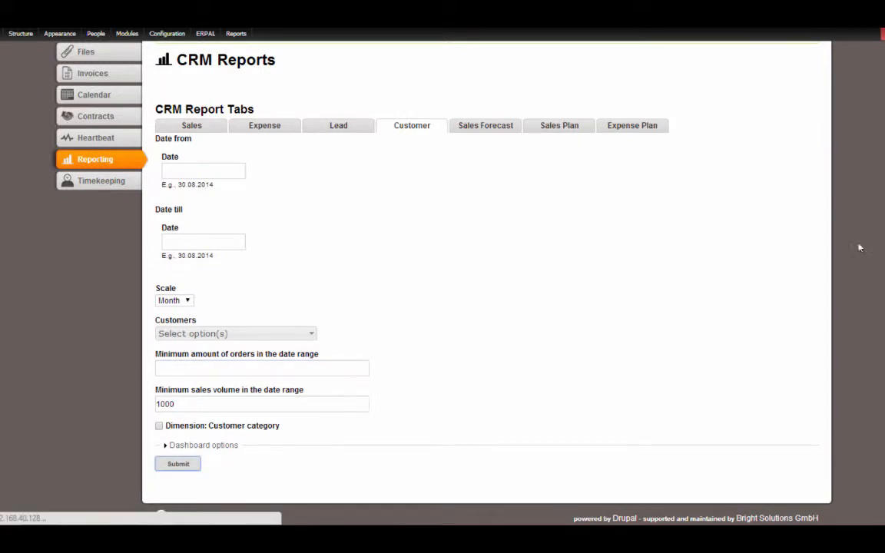
pyautogui.scroll(-5, 750, 282)
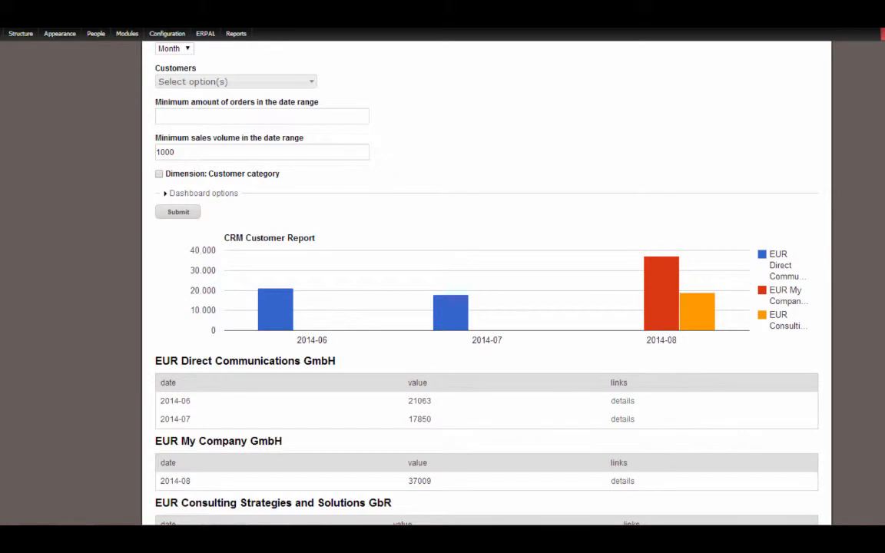
pyautogui.moveTo(266, 305)
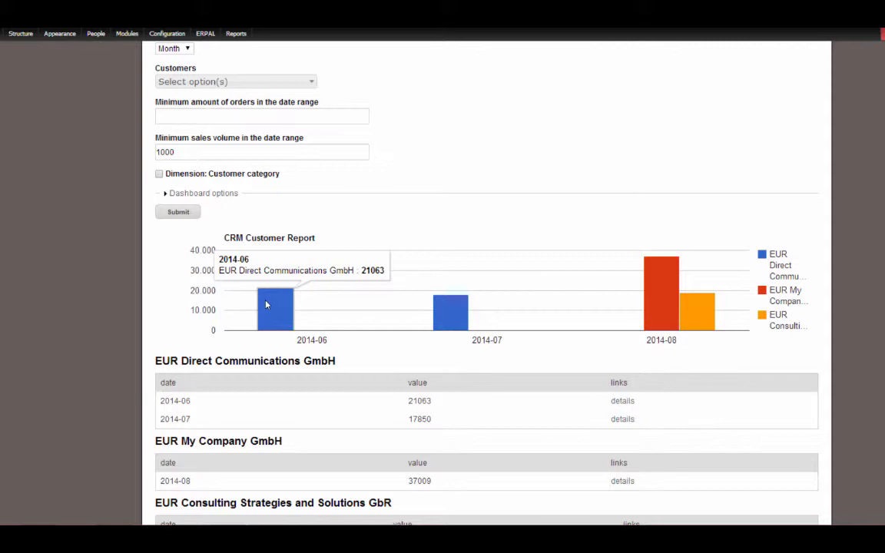
pyautogui.moveTo(453, 323)
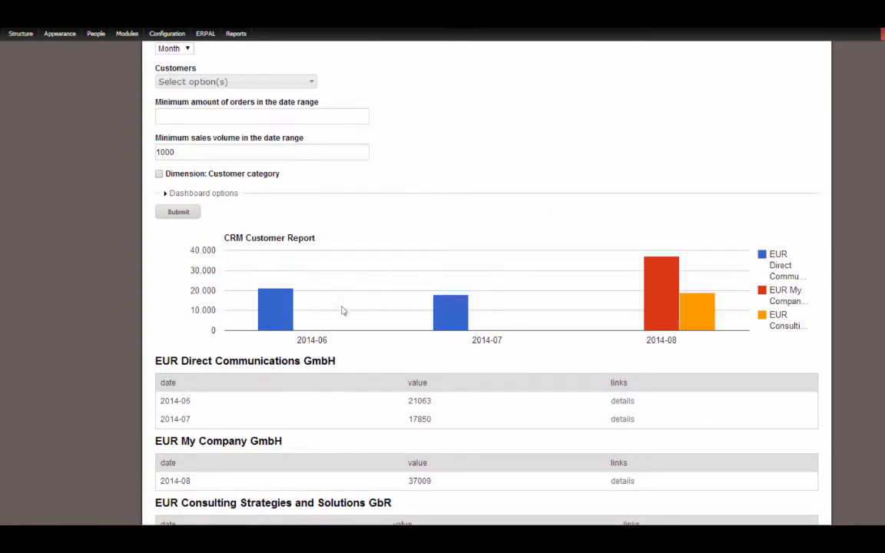
pyautogui.moveTo(455, 310)
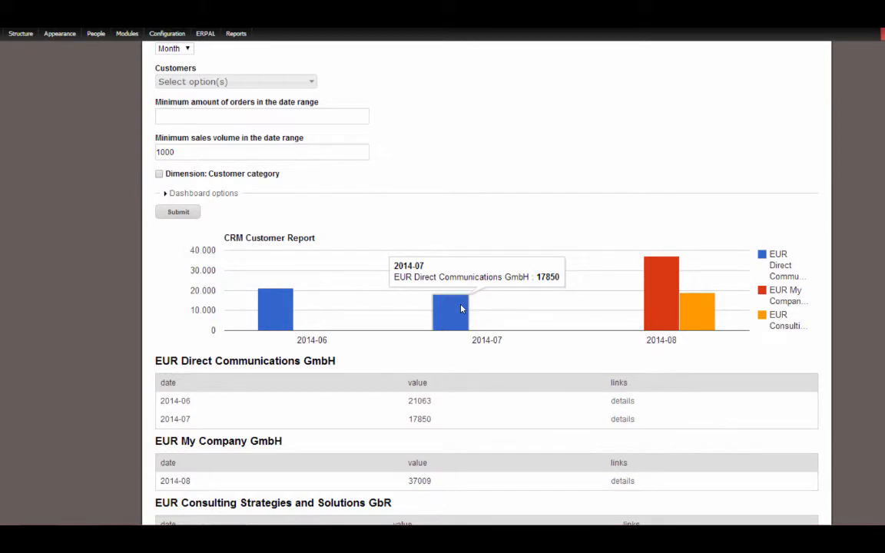
# Step: Set the customer report's minimum sales volume to 15000, resubmit it and examine the customers' bars in the chart
pyautogui.click(165, 152)
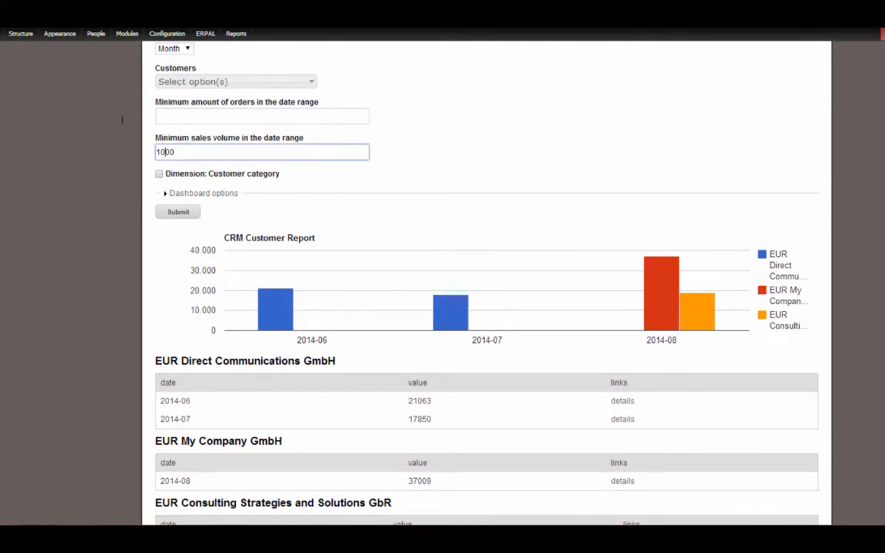
pyautogui.write('5')
pyautogui.click(173, 212)
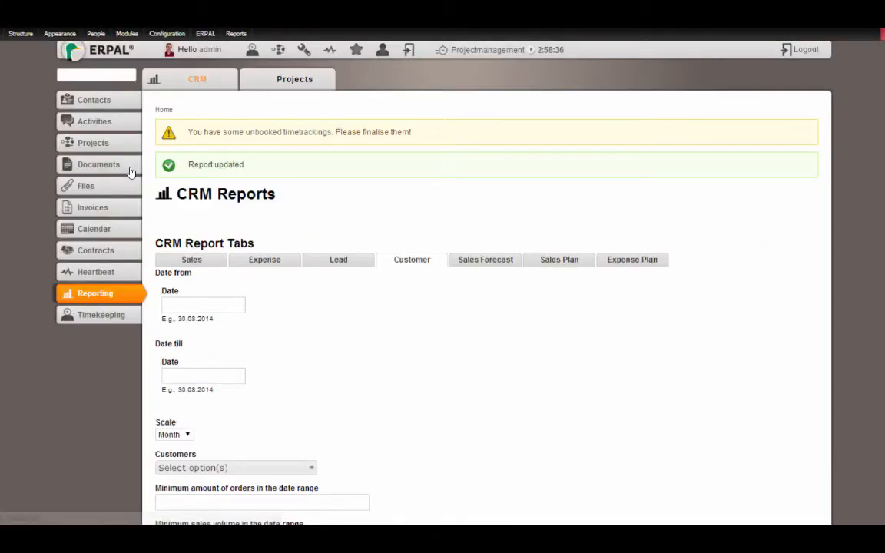
pyautogui.scroll(-5, 840, 375)
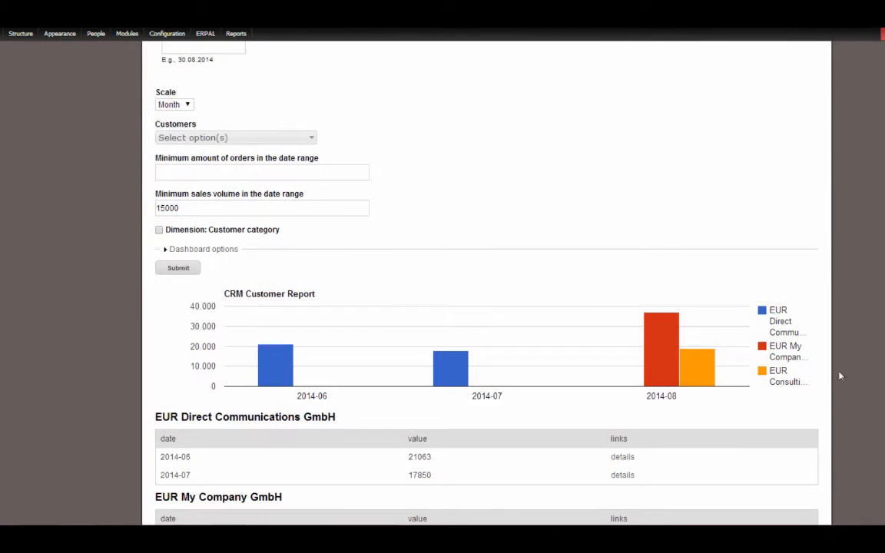
pyautogui.moveTo(661, 340)
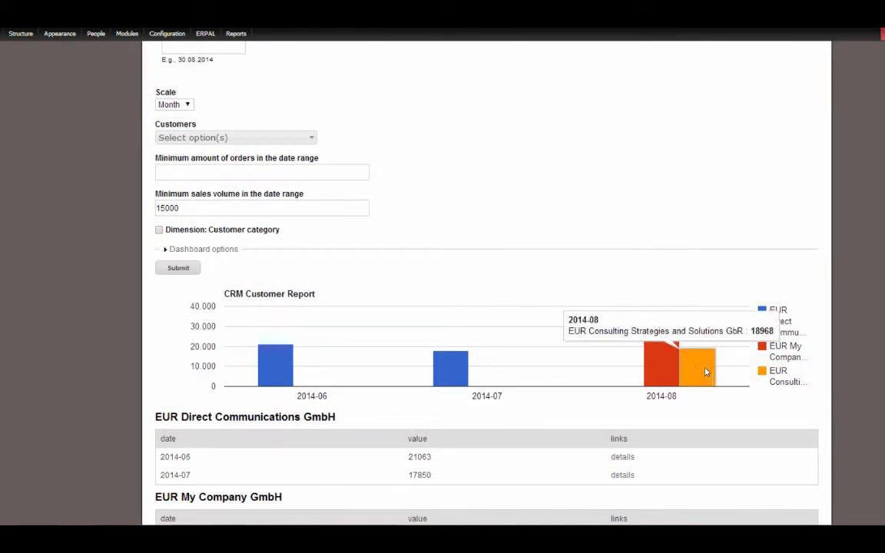
pyautogui.moveTo(274, 373)
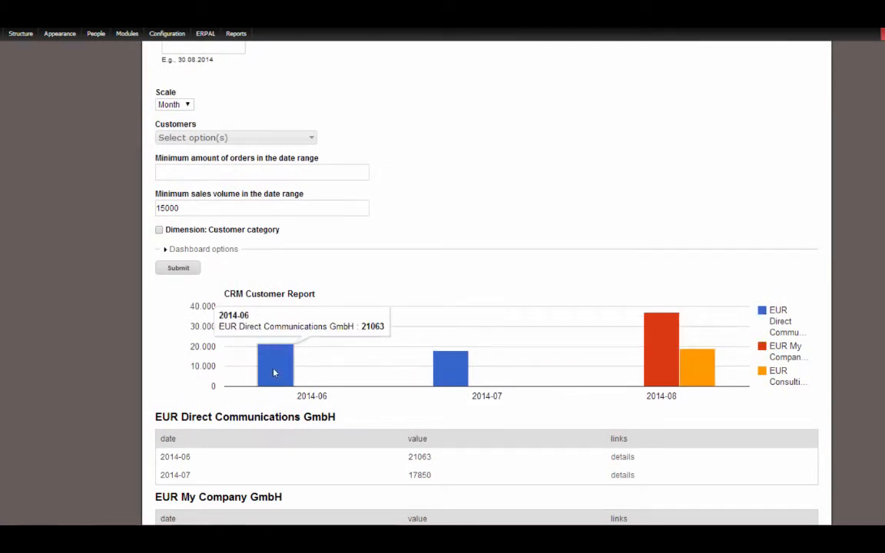
pyautogui.scroll(2, 345, 348)
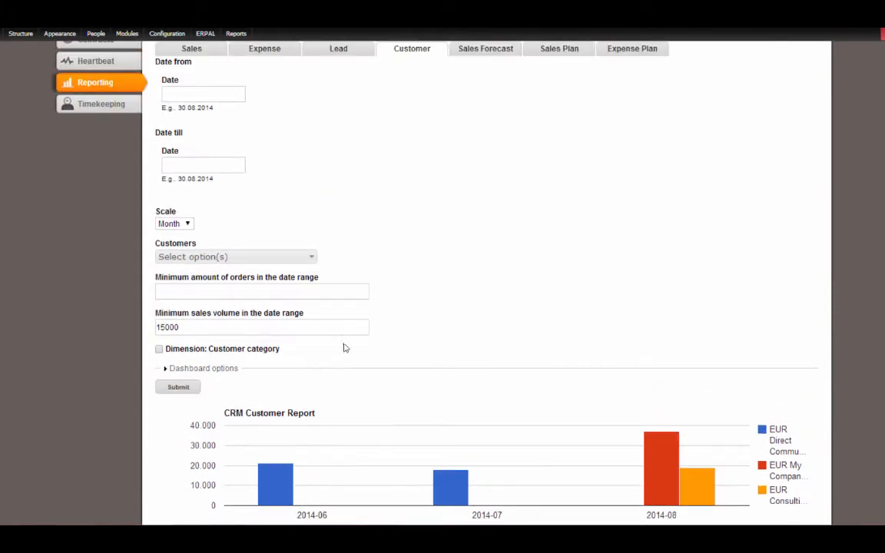
# Step: Set the customer report's minimum sales volume to 20000, resubmit it and examine the customers' bars in the chart
pyautogui.doubleClick(255, 326)
pyautogui.write('20000')
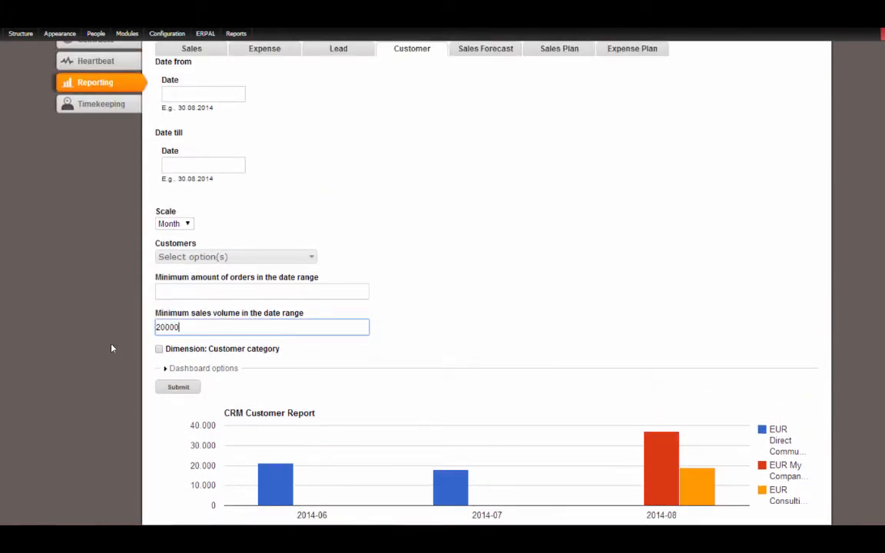
pyautogui.click(178, 387)
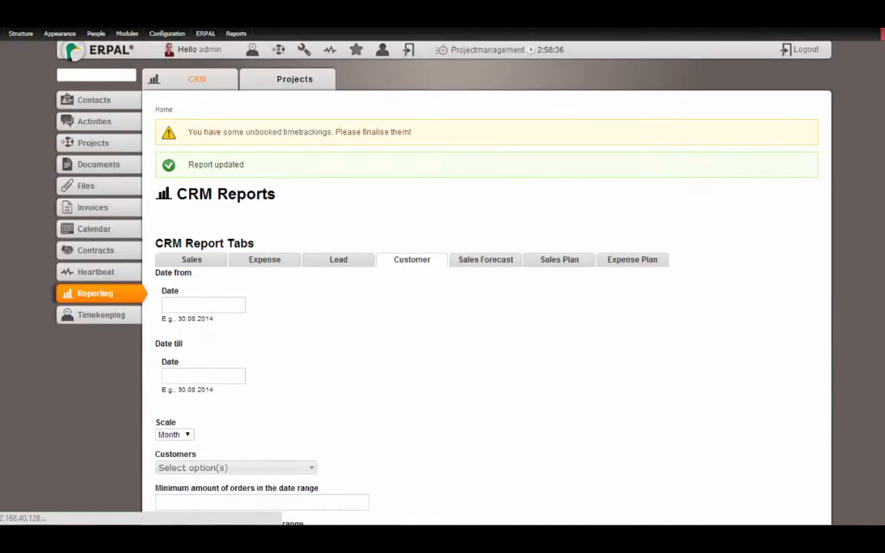
pyautogui.scroll(-5, 653, 331)
pyautogui.moveTo(684, 321)
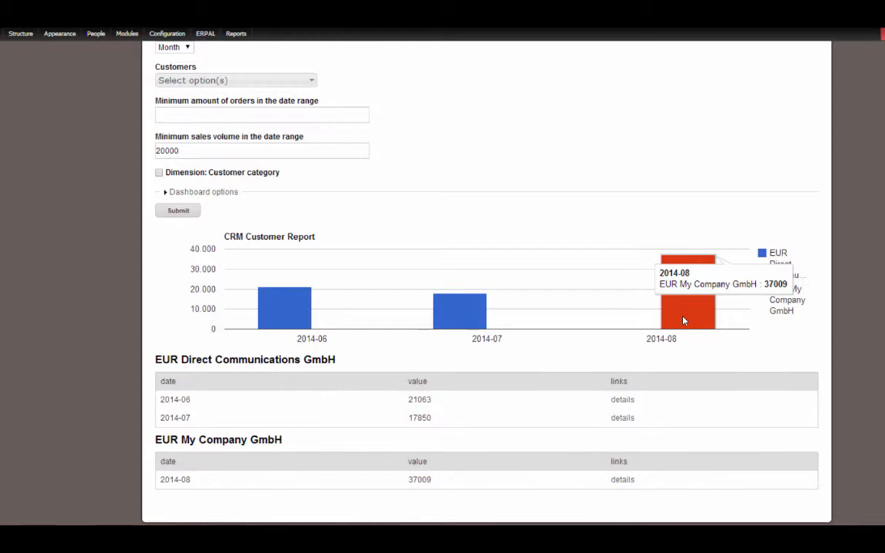
pyautogui.moveTo(444, 321)
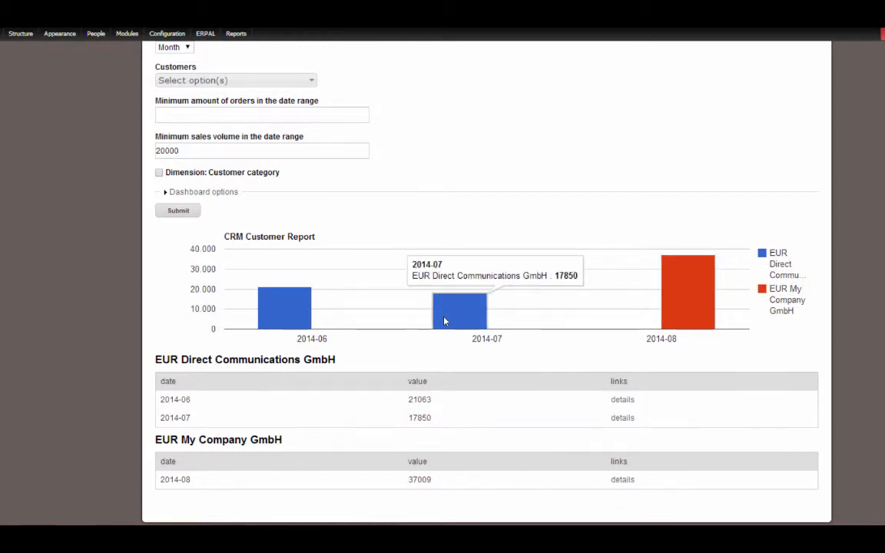
pyautogui.moveTo(286, 315)
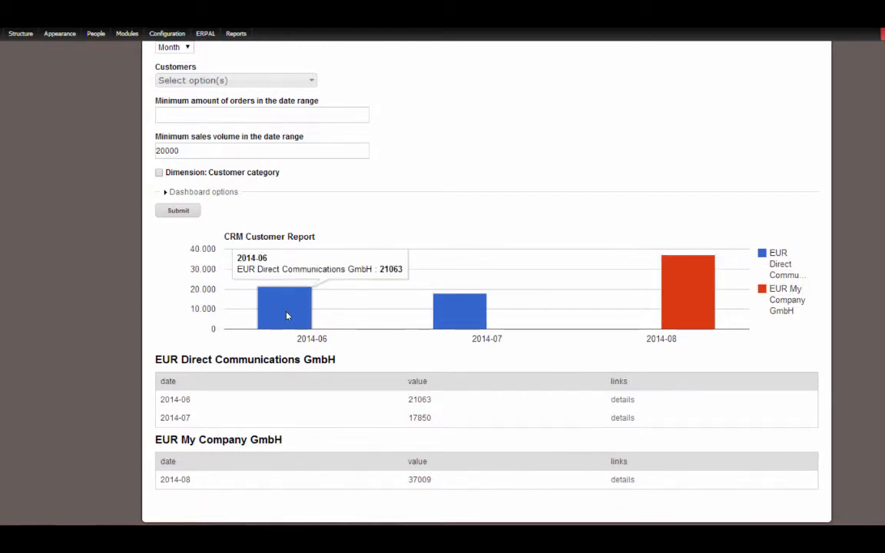
pyautogui.moveTo(480, 307)
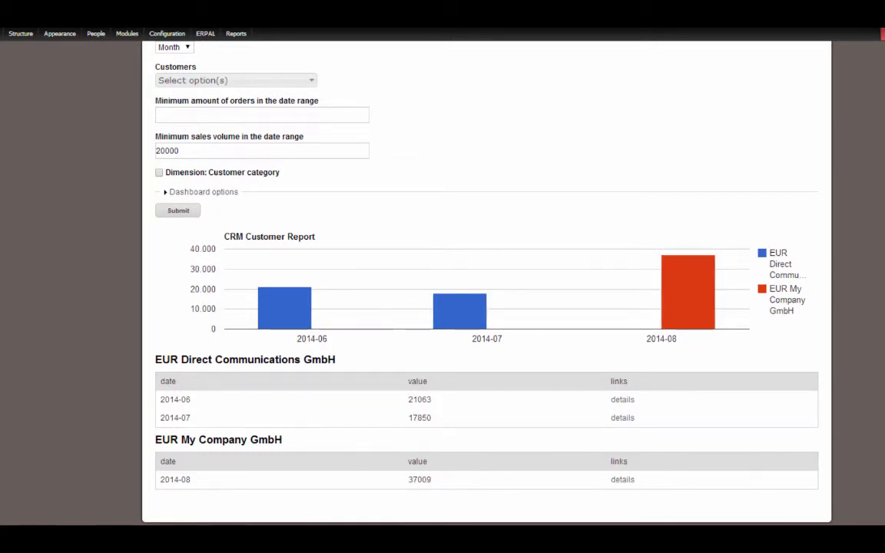
# Step: Open the CRM sales forecast report and review its date, customer, volume, minimum chance and dimension options
pyautogui.scroll(2, 487, 307)
pyautogui.scroll(5, 486, 307)
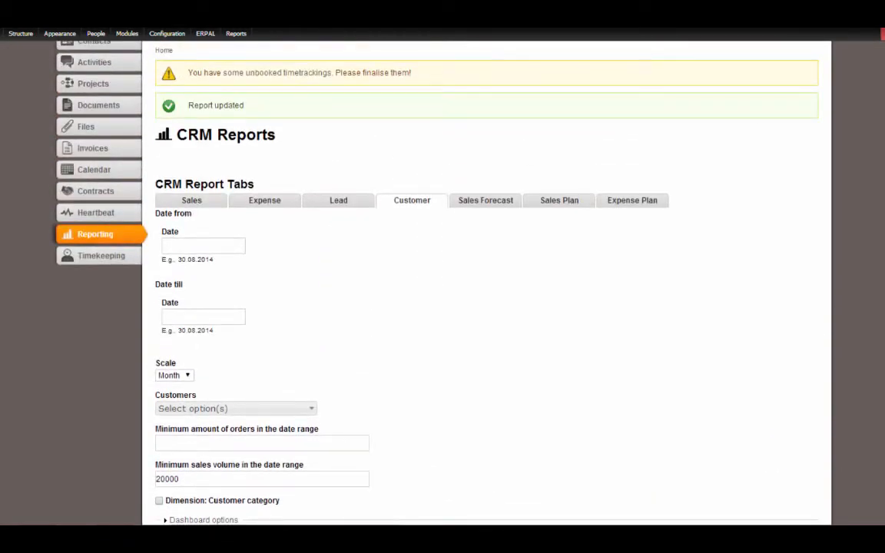
pyautogui.scroll(1, 747, 94)
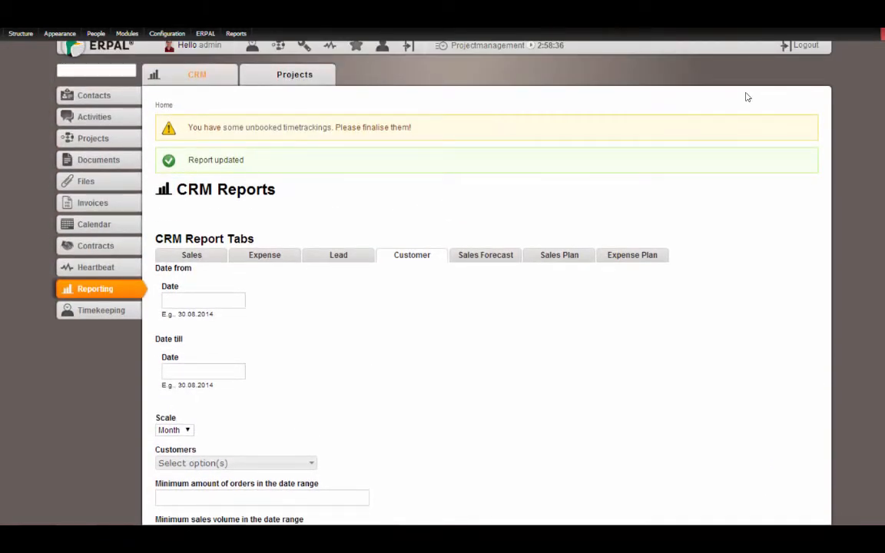
pyautogui.scroll(-8, 746, 97)
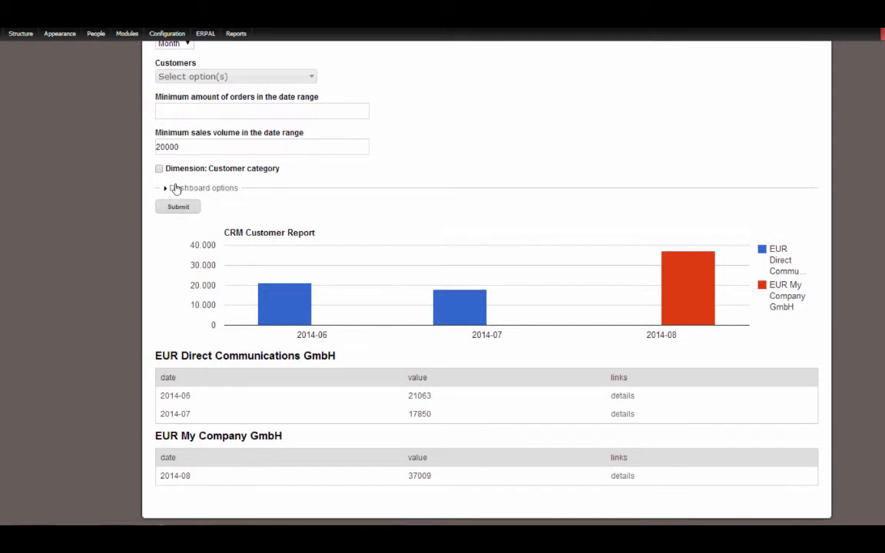
pyautogui.click(175, 188)
pyautogui.scroll(8, 711, 242)
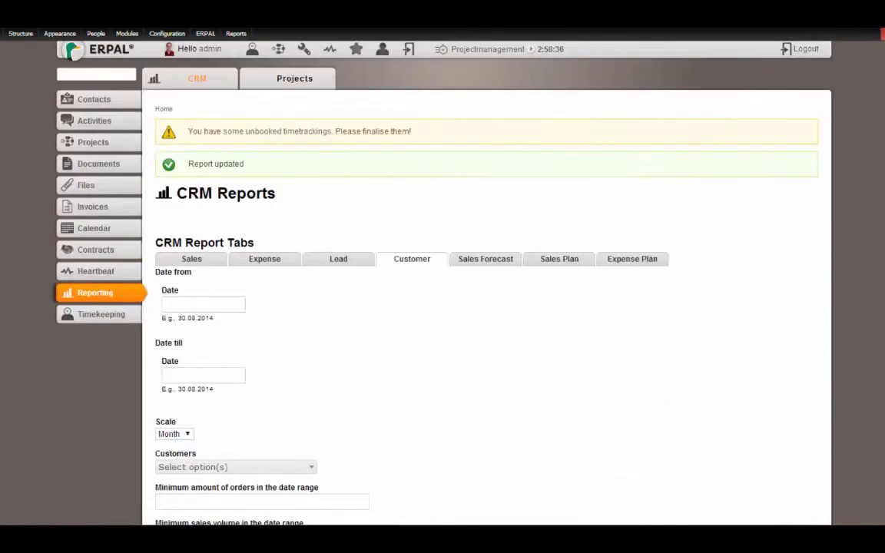
pyautogui.click(487, 261)
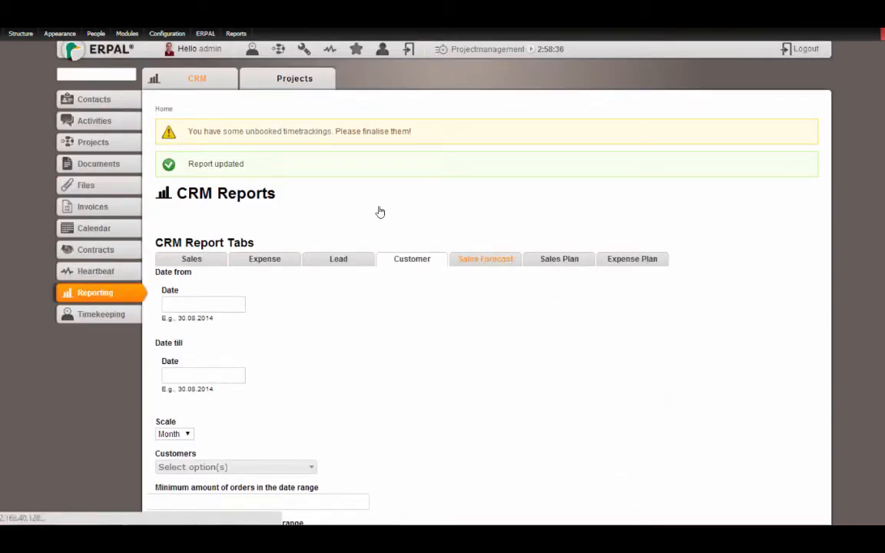
pyautogui.scroll(-1, 486, 276)
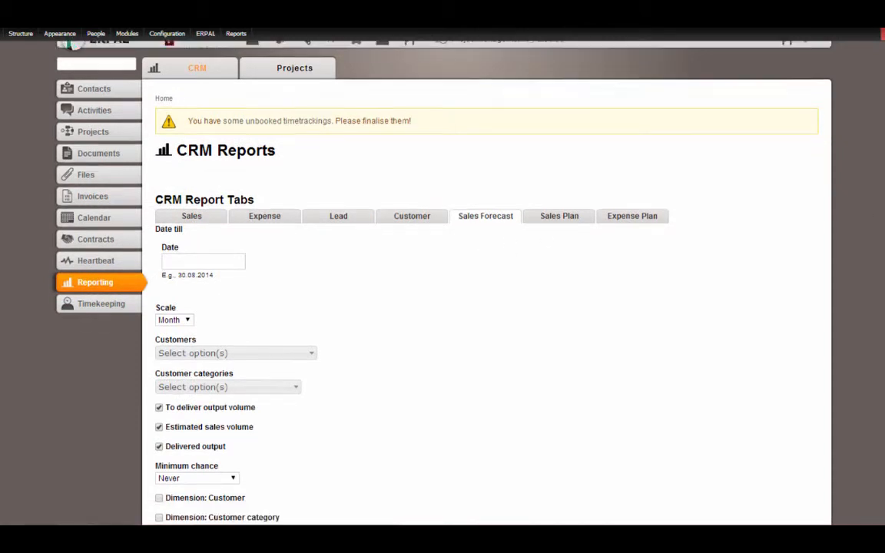
pyautogui.scroll(-3, 486, 276)
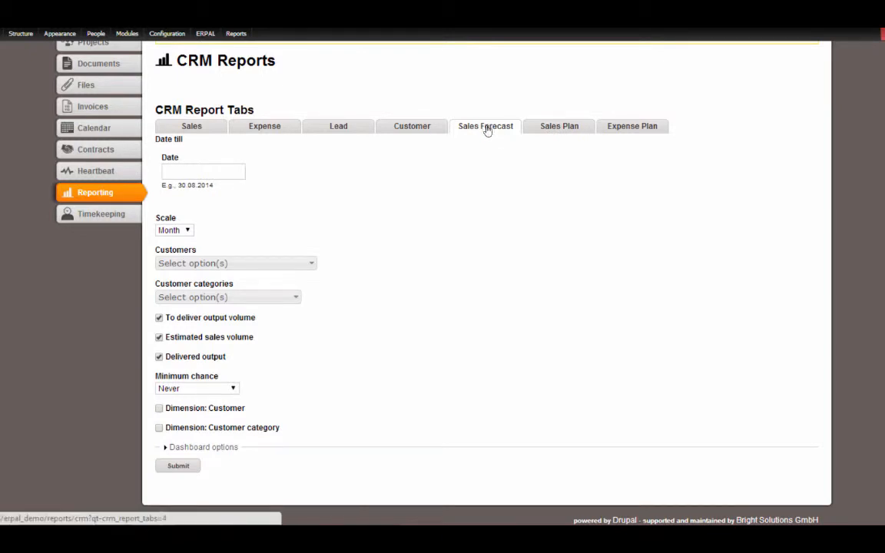
pyautogui.scroll(-1, 750, 261)
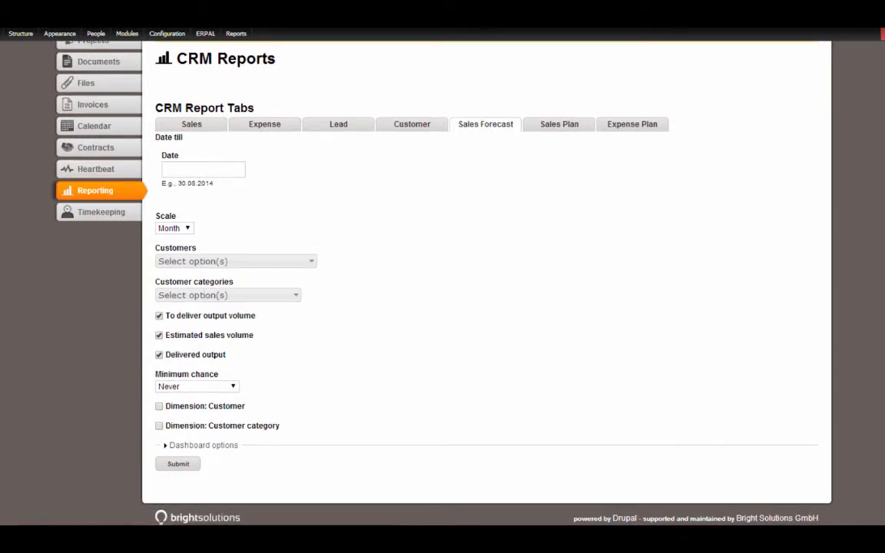
# Step: Start a new activity titled "Develop a mobile app" for the customer Consulting Strategies and Solutions GbR
pyautogui.scroll(3, 537, 230)
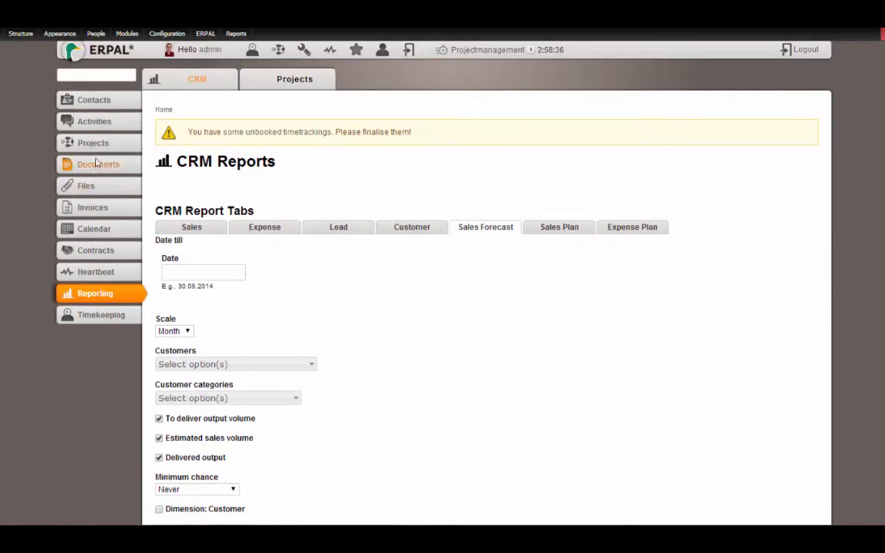
pyautogui.click(90, 120)
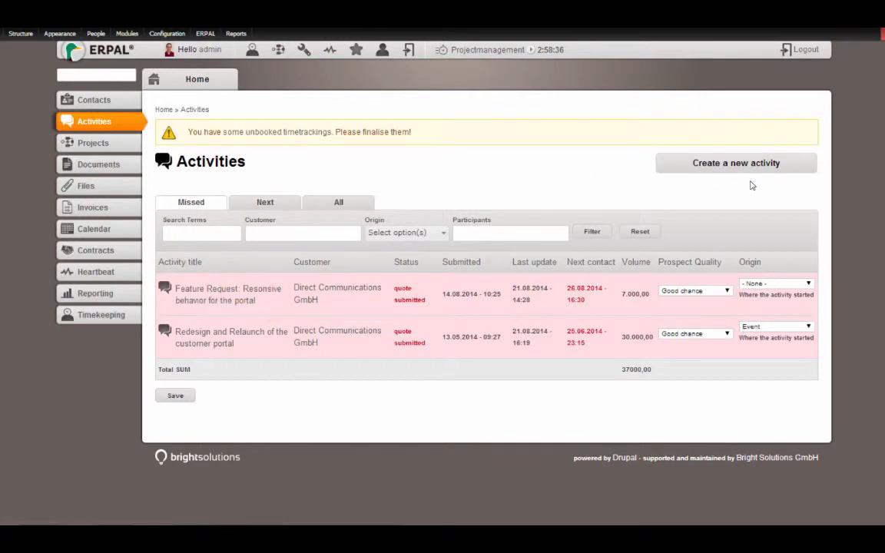
pyautogui.click(674, 162)
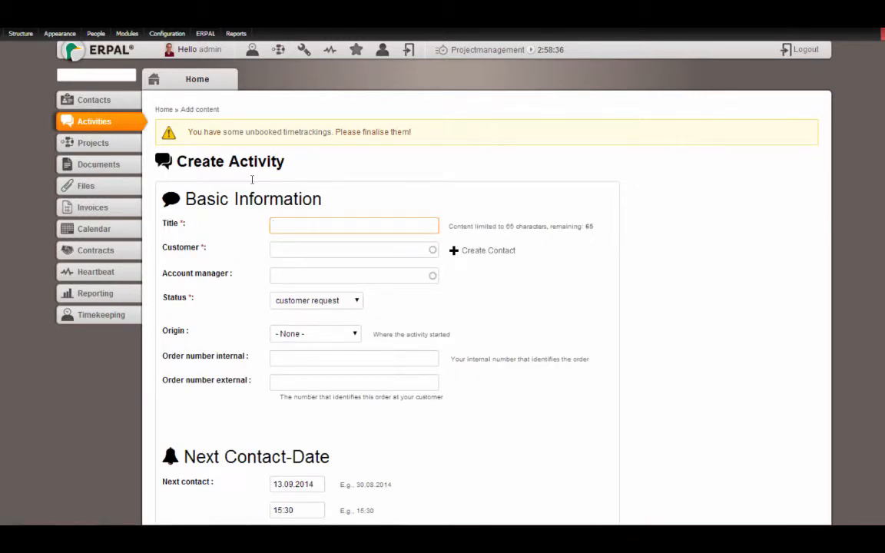
pyautogui.write('Develop a mobile app')
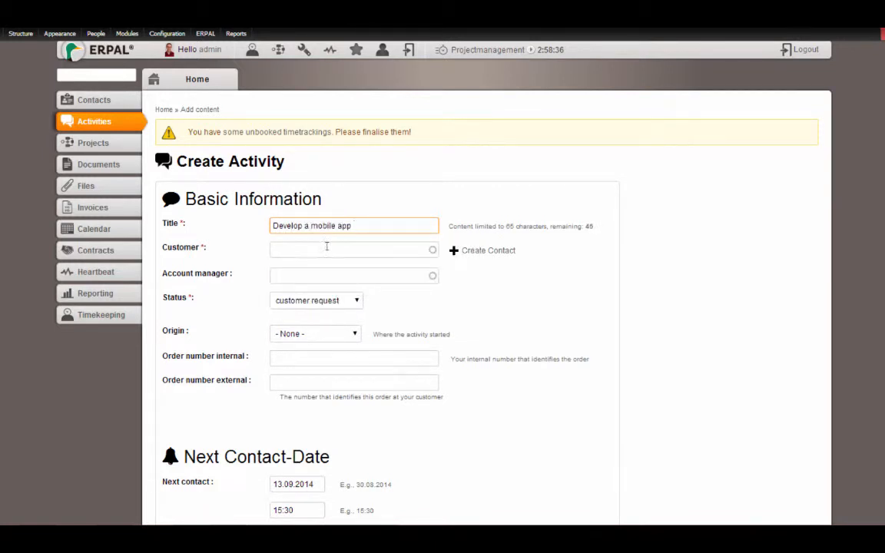
pyautogui.press('Tab')
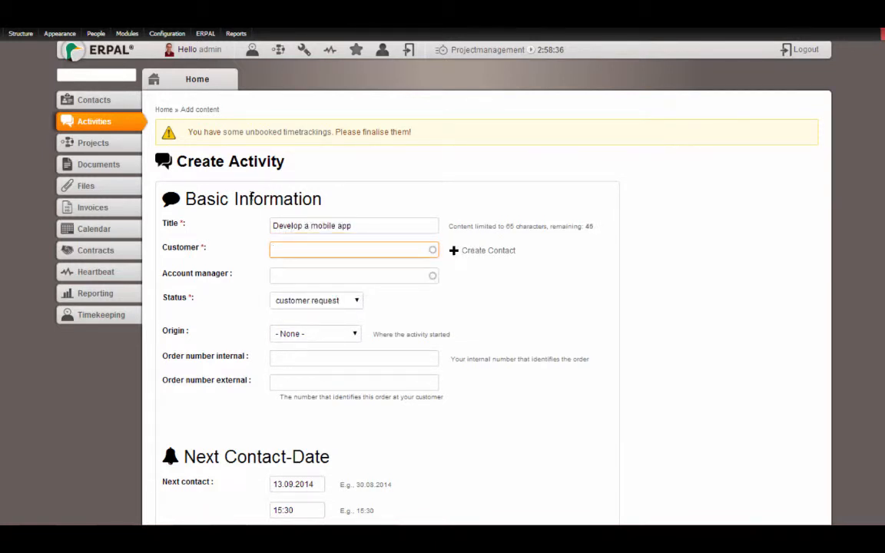
pyautogui.write('gb')
pyautogui.click(320, 263)
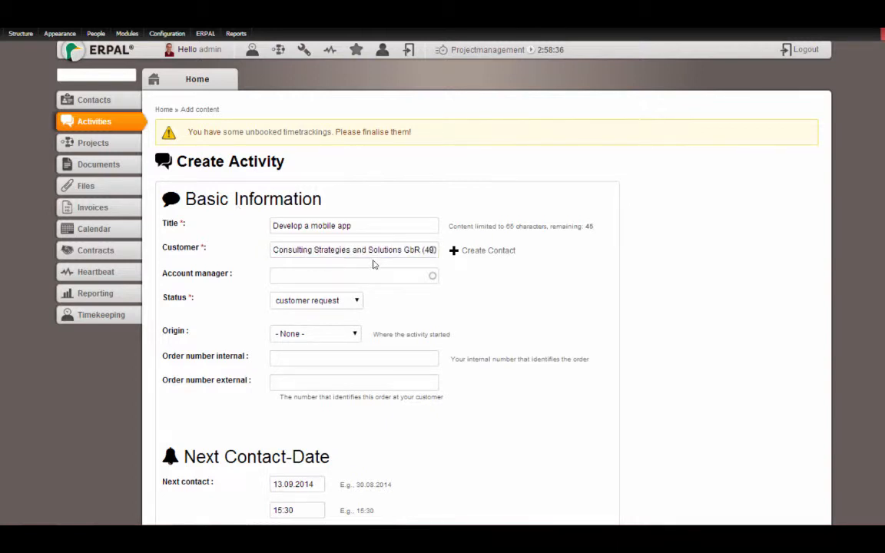
# Step: Set the activity's volume to 10000 and its prospect quality to Good chance
pyautogui.scroll(-5, 374, 262)
pyautogui.scroll(-2, 748, 211)
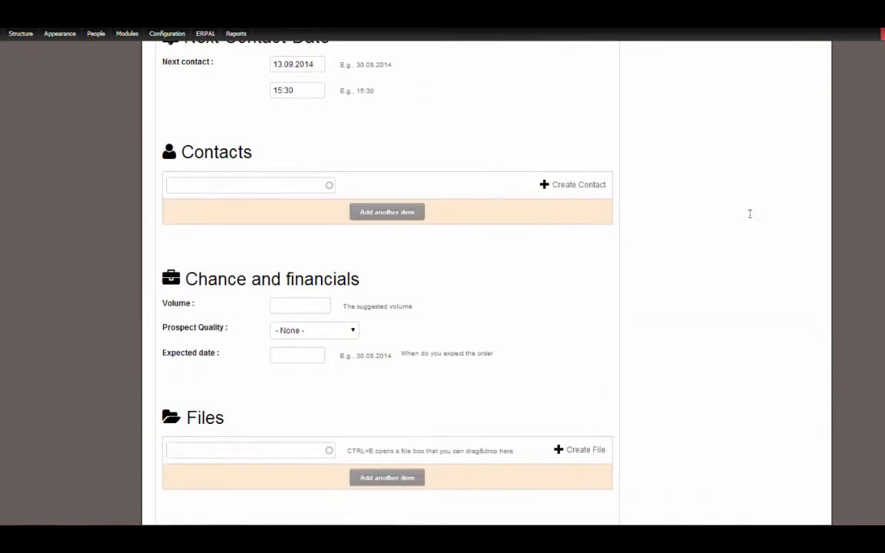
pyautogui.click(326, 304)
pyautogui.write('10000')
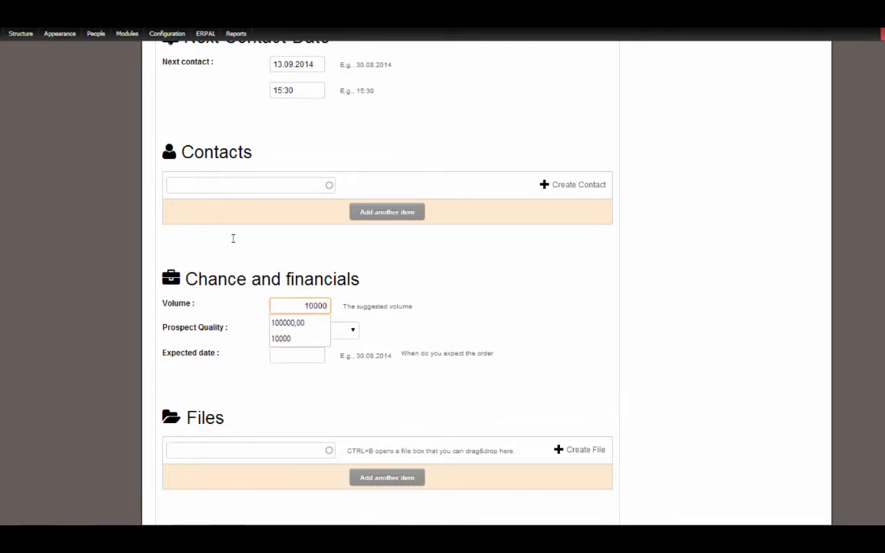
pyautogui.press('Tab')
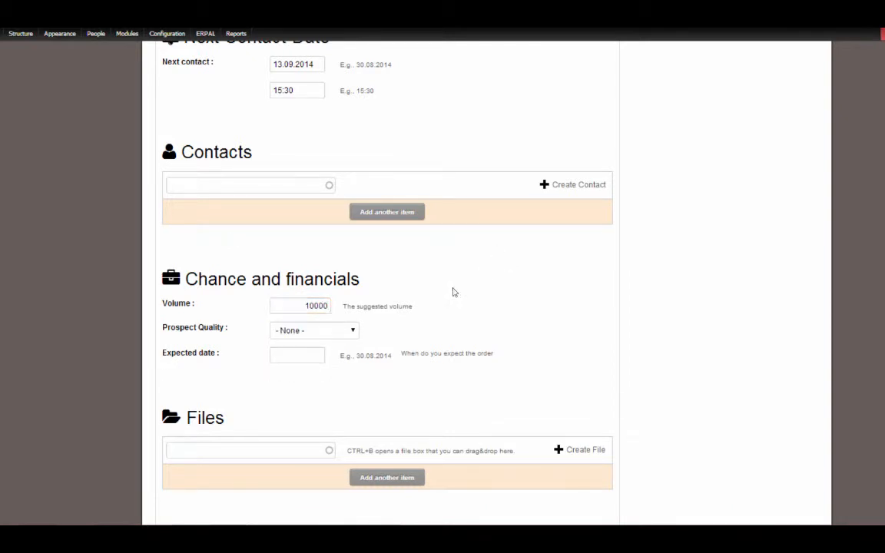
pyautogui.hotkey('alt', 'Down')
pyautogui.press('Down')
pyautogui.press('Down')
pyautogui.press('Down')
pyautogui.press('Down')
pyautogui.press('Return')
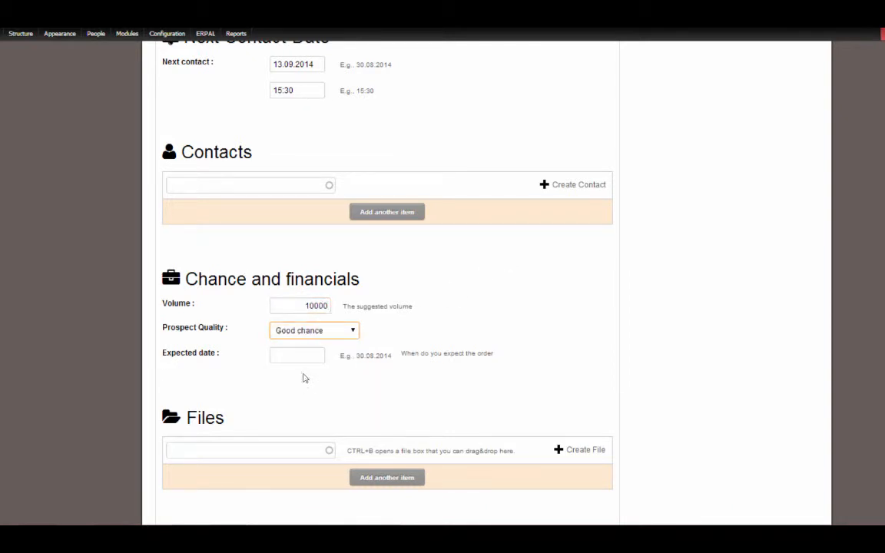
# Step: Set the activity's expected order date to 17.09.2014 and save the activity
pyautogui.press('Tab')
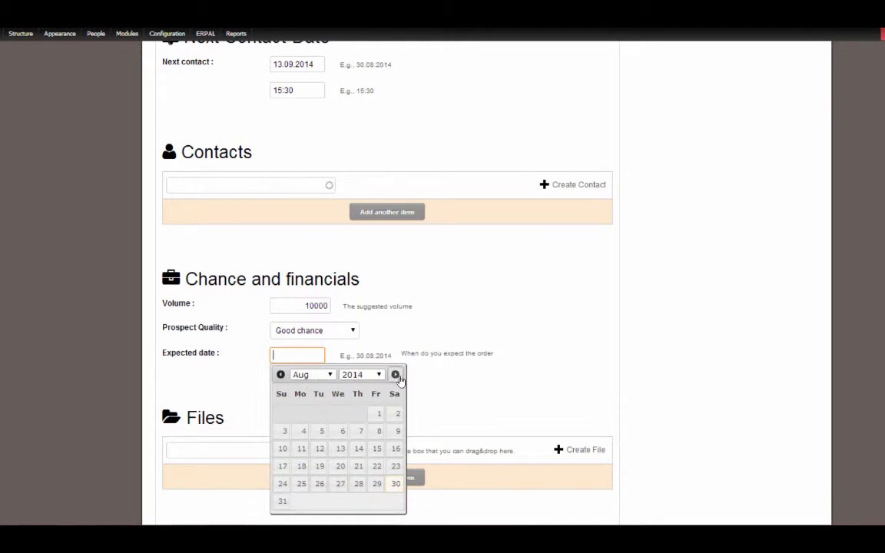
pyautogui.click(395, 374)
pyautogui.click(339, 448)
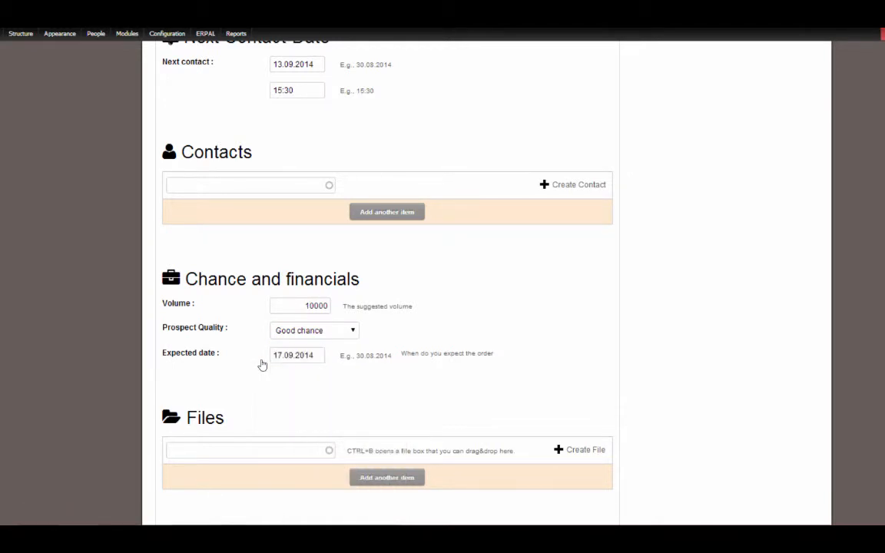
pyautogui.scroll(-10, 746, 345)
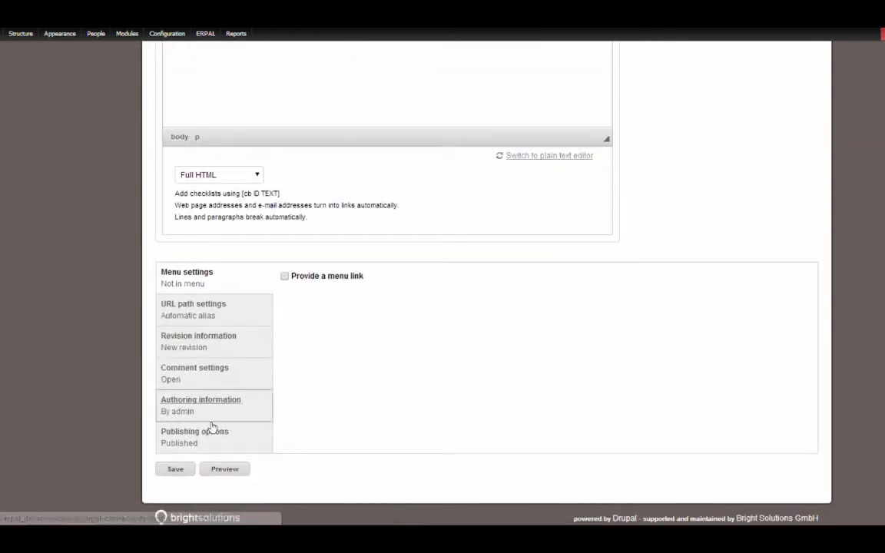
pyautogui.click(175, 469)
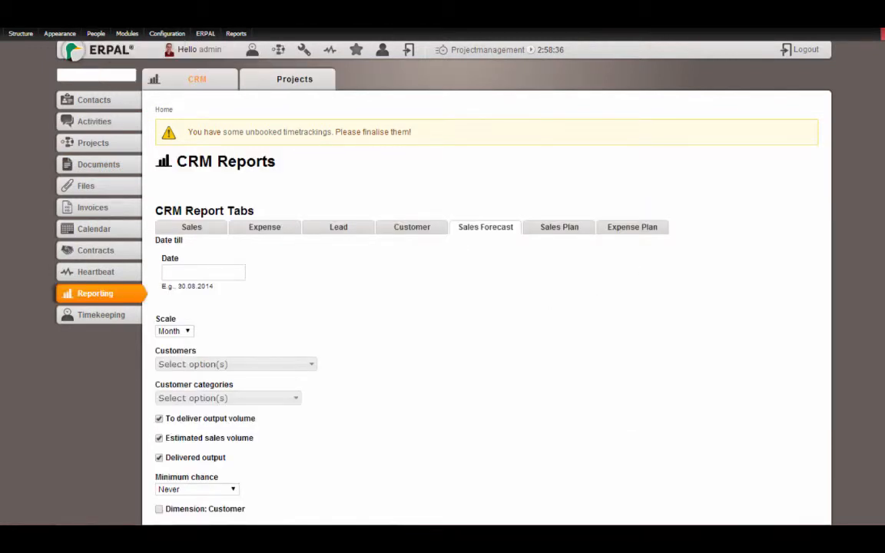
# Step: Submit the monthly sales forecast report with to-deliver volume, estimated sales volume and delivered output included, and examine its chart and value tables
pyautogui.scroll(-2, 485, 308)
pyautogui.scroll(-1, 504, 279)
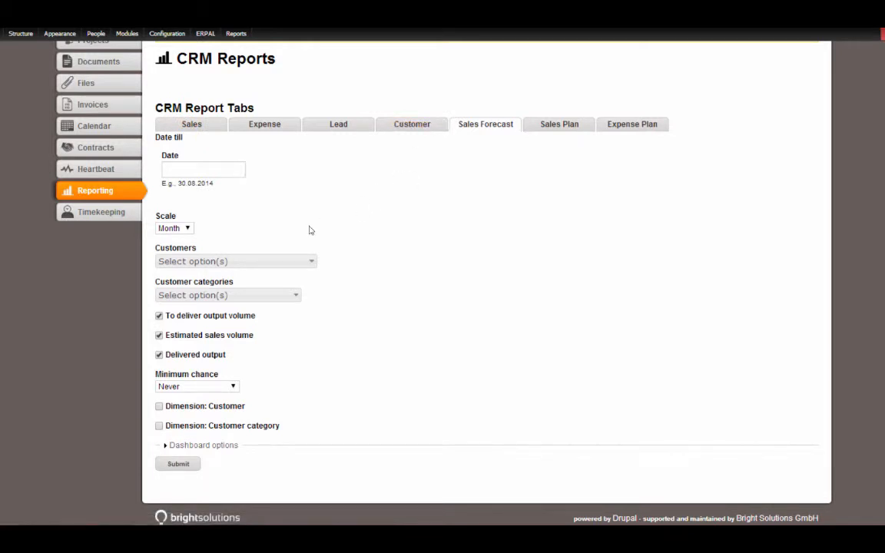
pyautogui.click(159, 355)
pyautogui.click(158, 353)
pyautogui.click(159, 468)
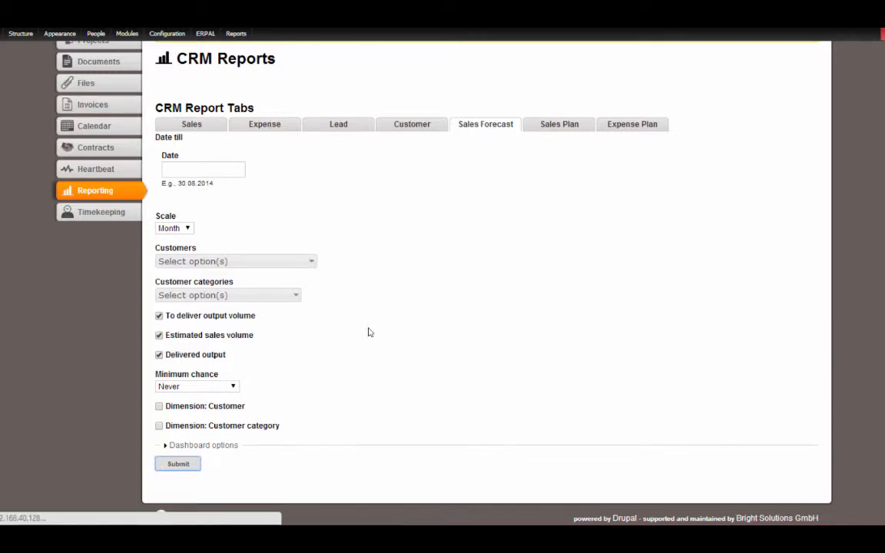
pyautogui.scroll(-5, 370, 332)
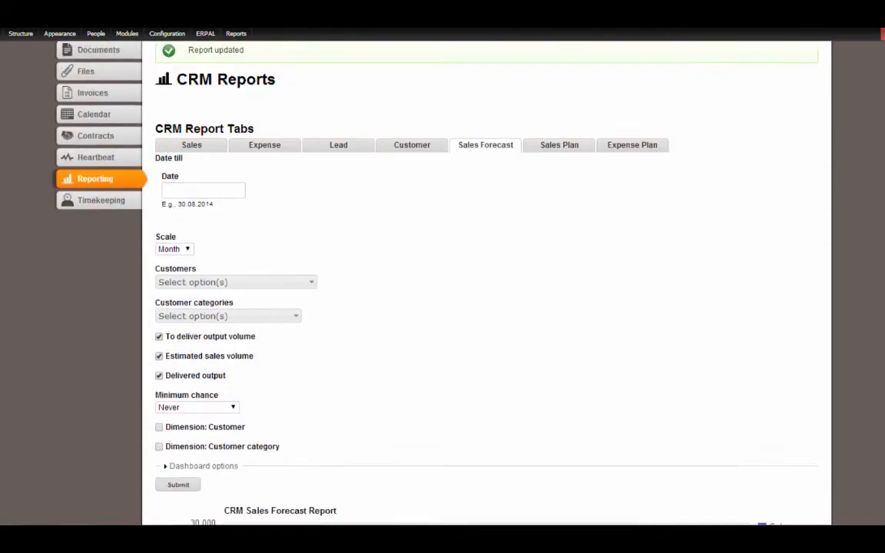
pyautogui.scroll(-2, 486, 283)
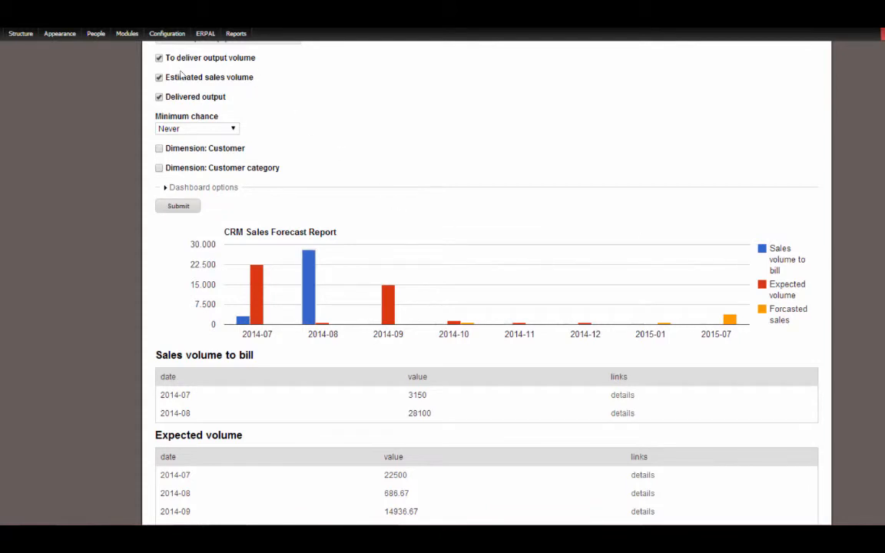
pyautogui.moveTo(242, 326)
pyautogui.moveTo(307, 280)
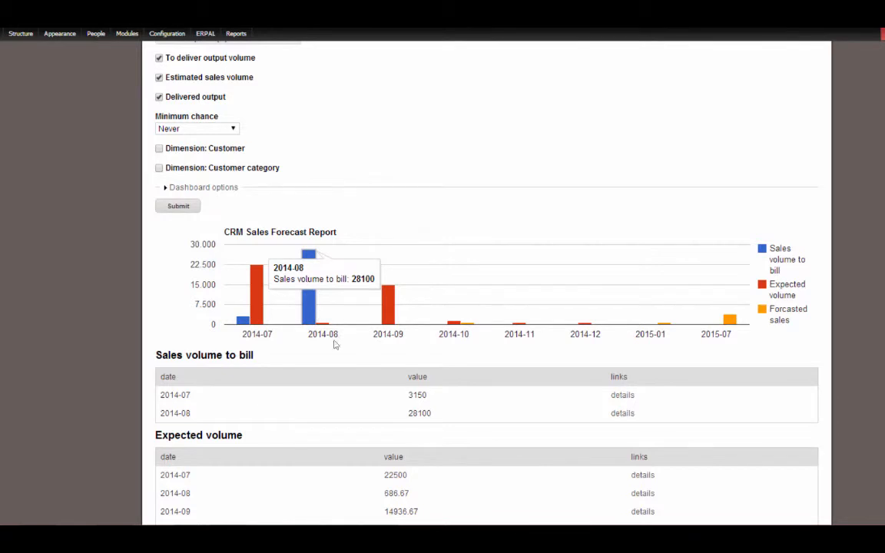
pyautogui.moveTo(387, 311)
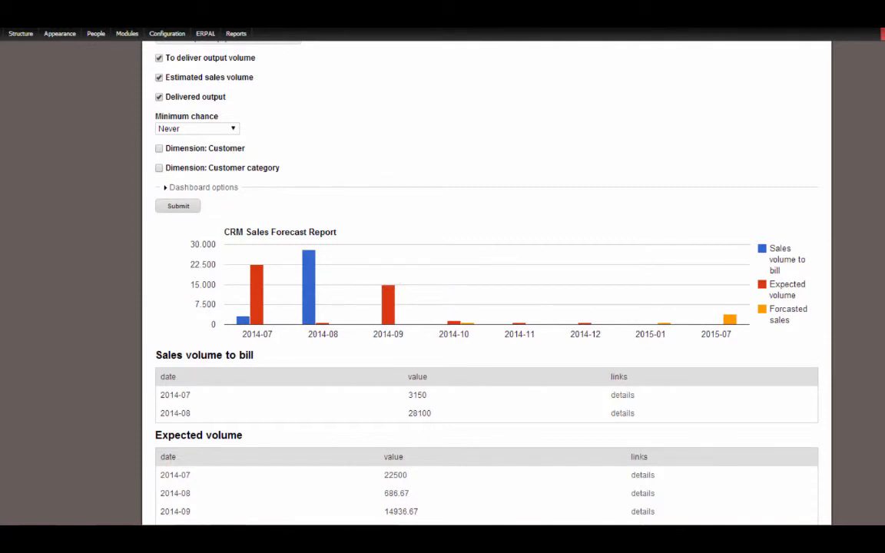
pyautogui.scroll(-2, 865, 326)
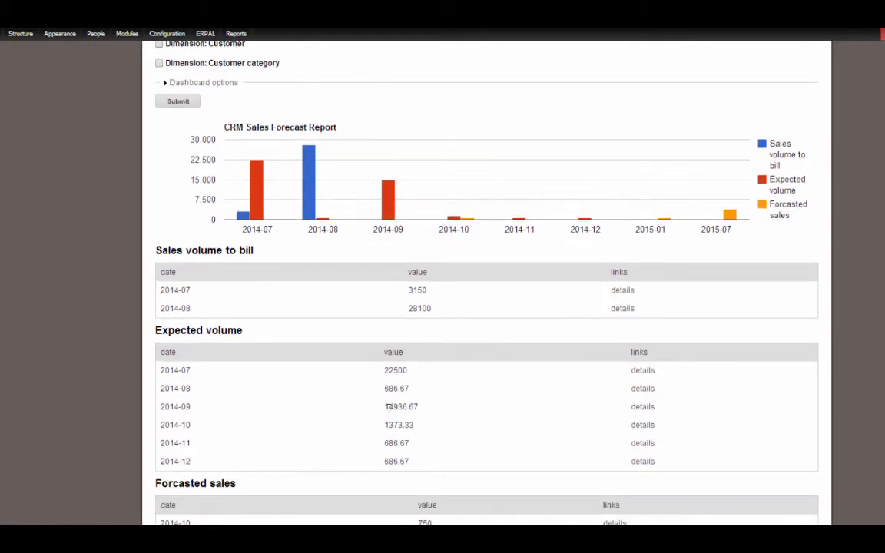
# Step: Examine the 2014-09 expected volume details and the volume, prospect quality and expected date of the "Develop a mobile app" activity
pyautogui.moveTo(387, 407); pyautogui.dragTo(512, 415)
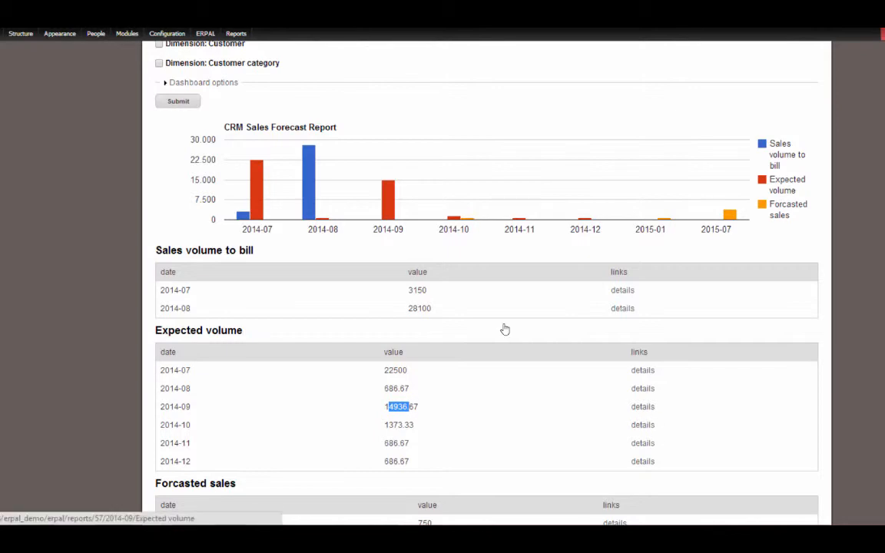
pyautogui.click(642, 407)
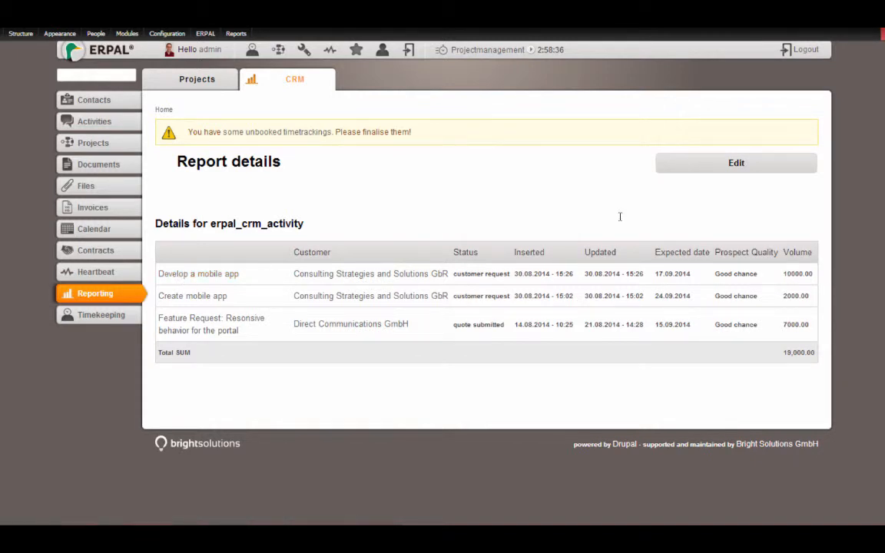
pyautogui.click(197, 273)
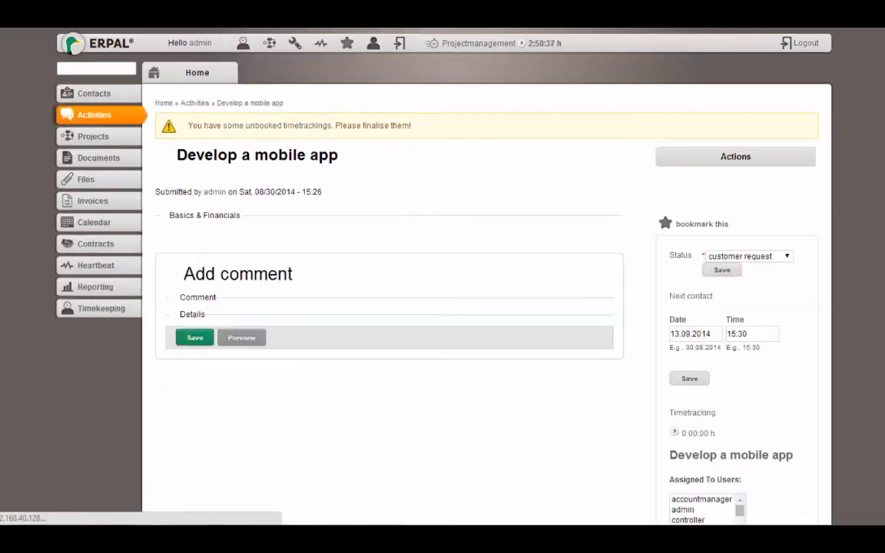
pyautogui.scroll(-6, 741, 240)
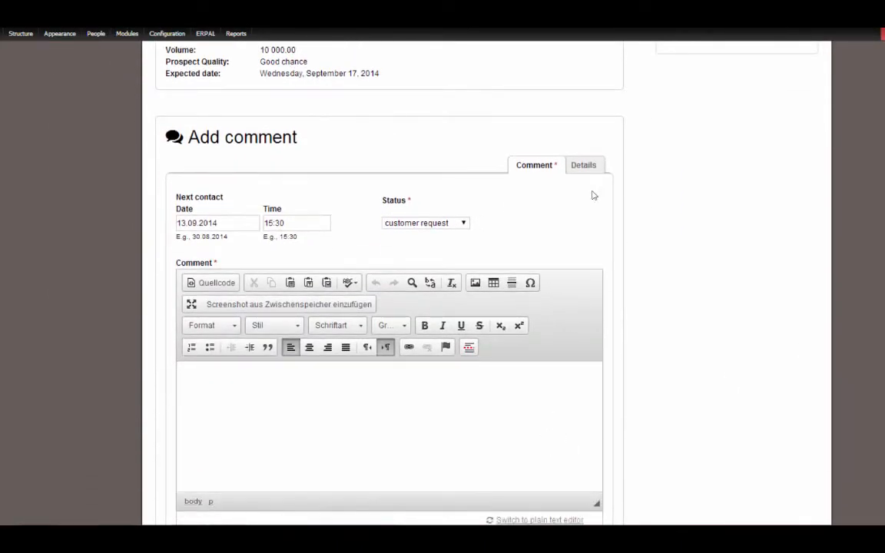
pyautogui.click(585, 166)
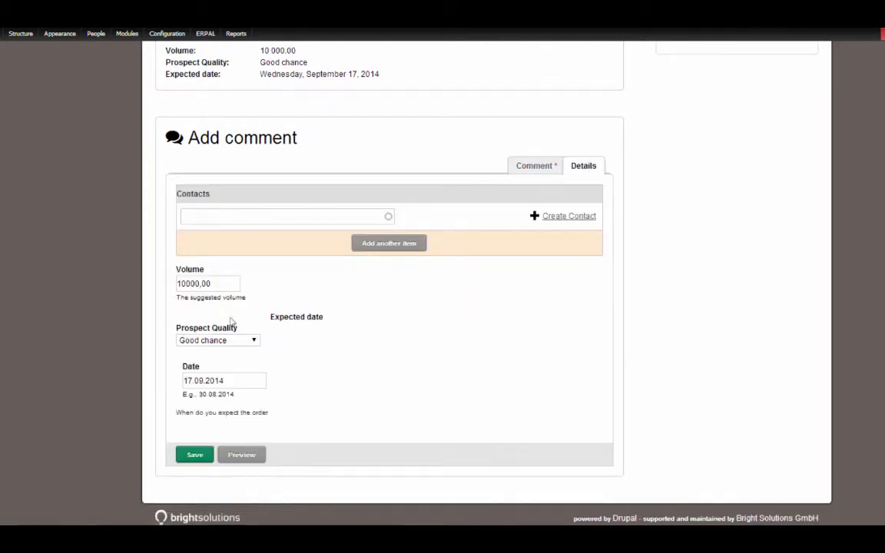
pyautogui.click(533, 166)
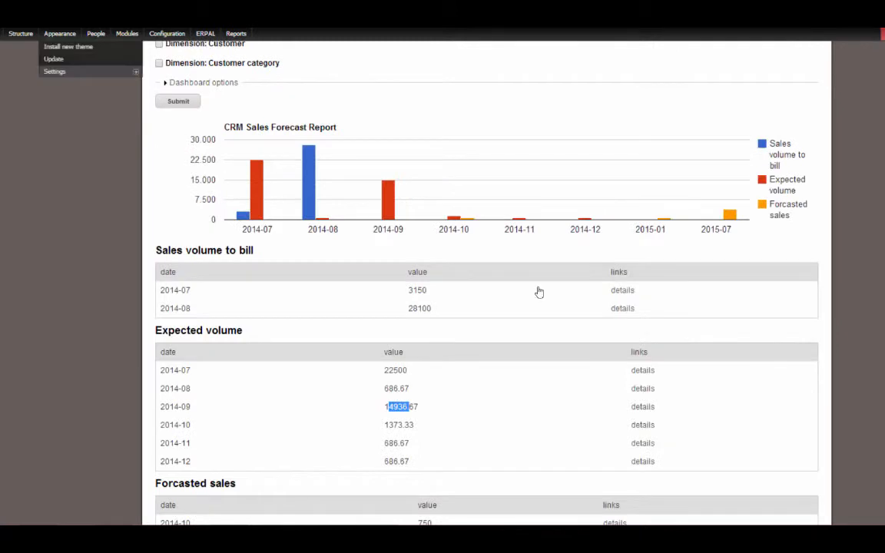
# Step: Return to the CRM reports, open the sales plan and start creating a new sales forecast
pyautogui.scroll(5, 484, 277)
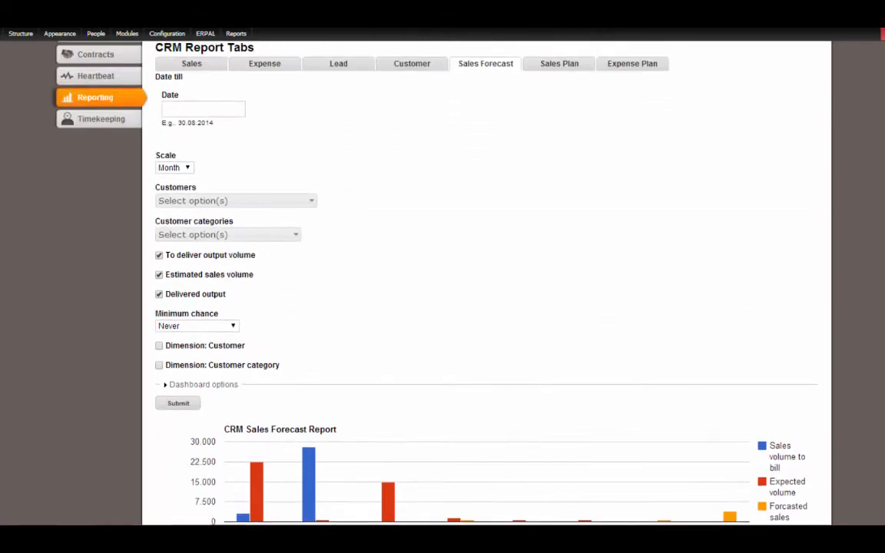
pyautogui.scroll(3, 725, 160)
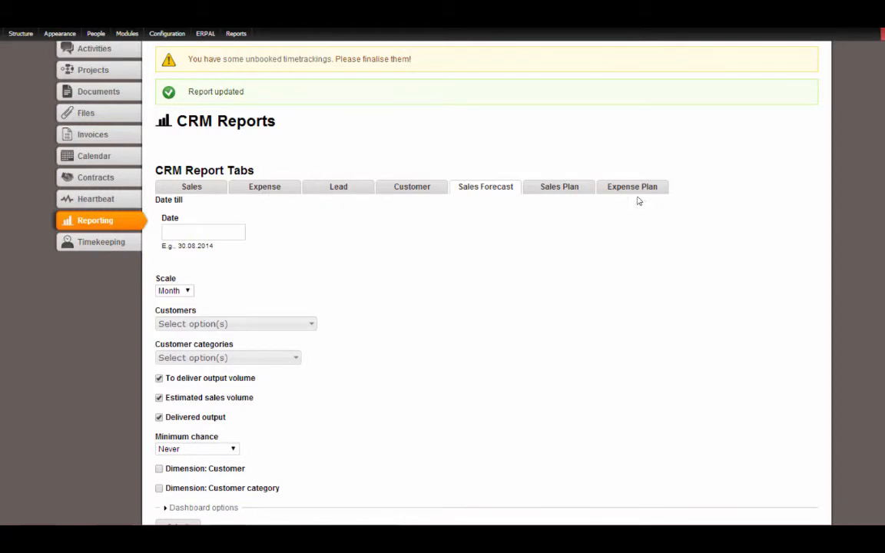
pyautogui.click(547, 189)
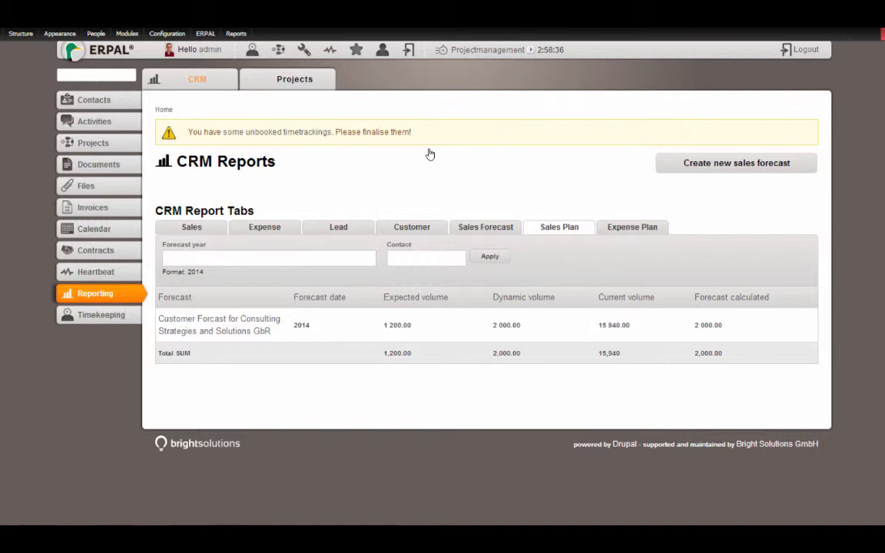
pyautogui.click(717, 167)
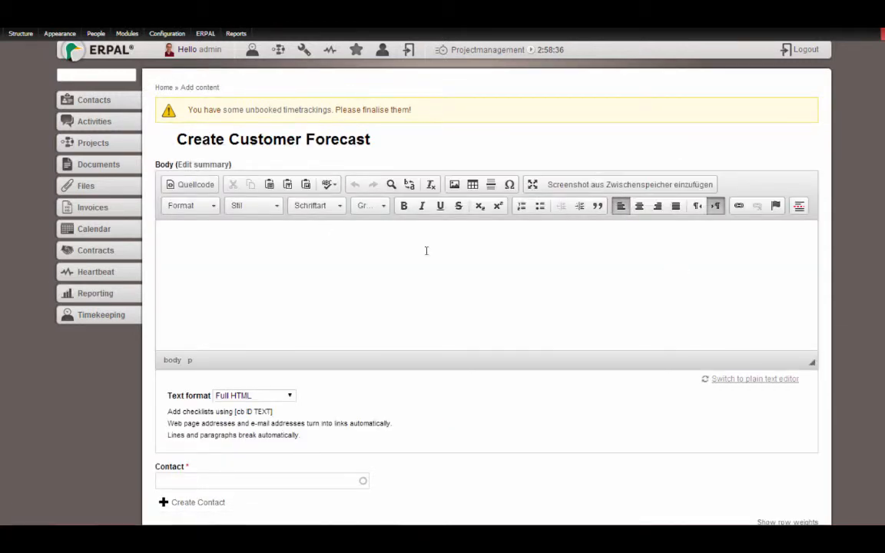
# Step: Set the customer forecast's contact to Consulting Strategies and Solutions GbR
pyautogui.scroll(-3, 426, 250)
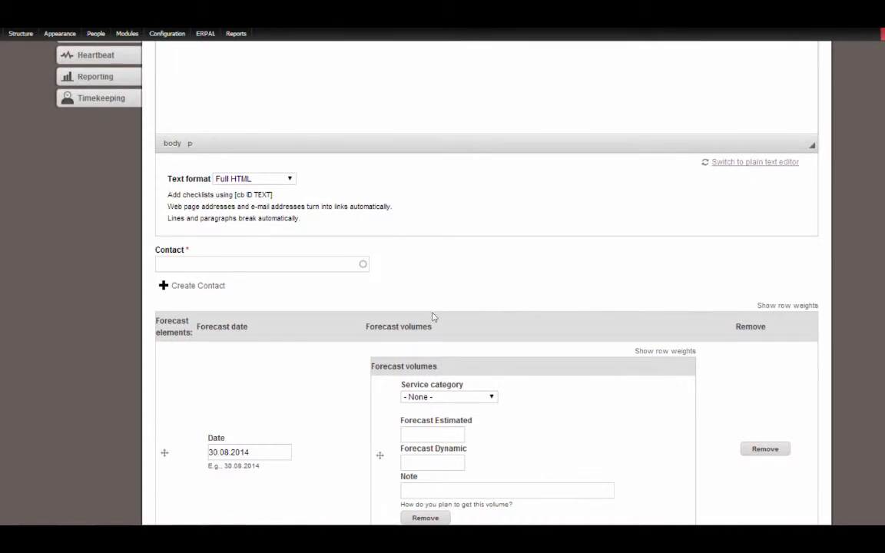
pyautogui.click(228, 259)
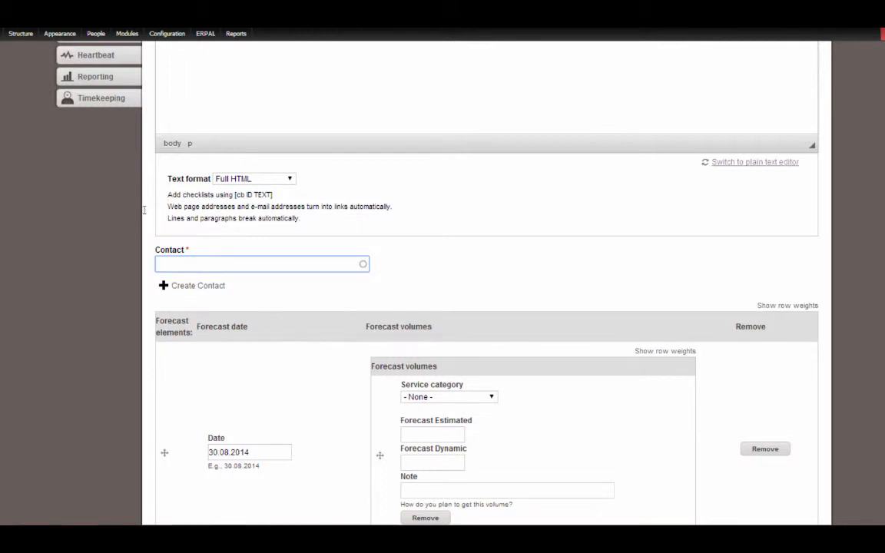
pyautogui.write('co')
pyautogui.click(192, 277)
pyautogui.scroll(-2, 492, 307)
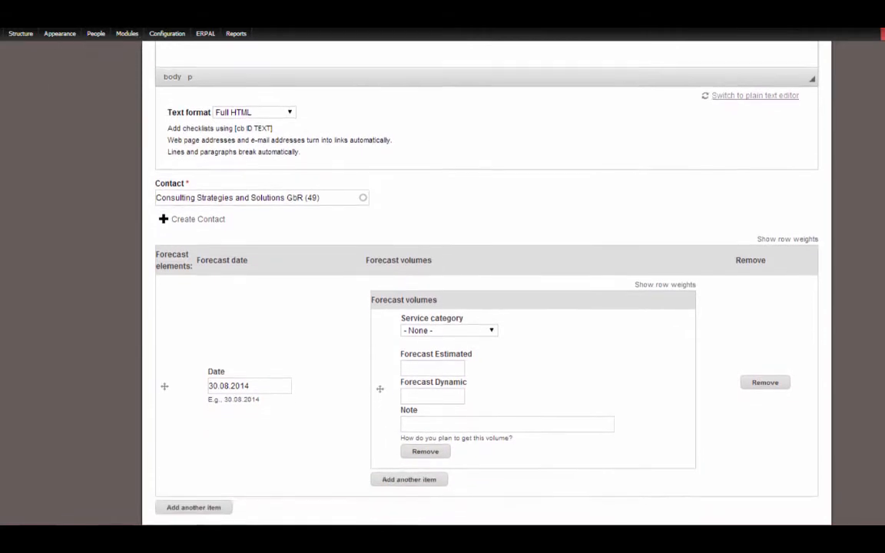
# Step: Give the forecast volume the service category Training, an estimated forecast of 10000 and the note "He has a new big project"
pyautogui.click(457, 220)
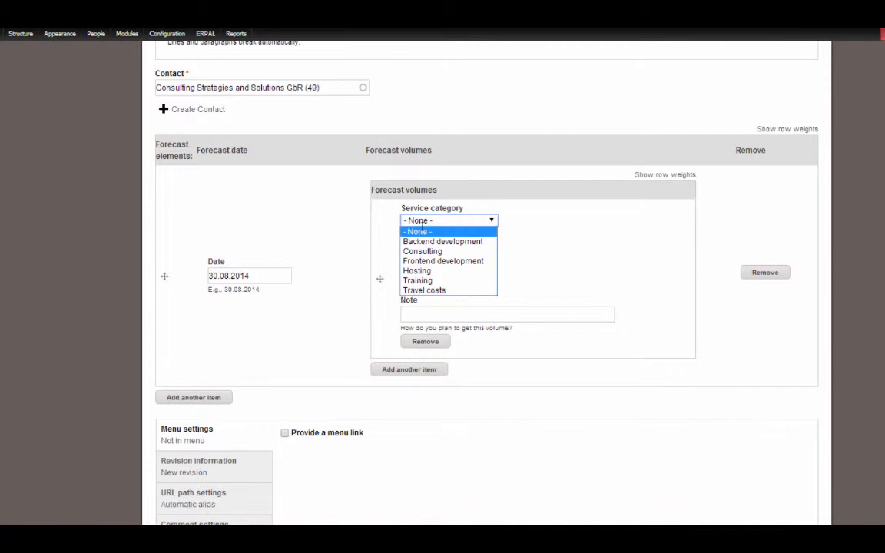
pyautogui.click(417, 281)
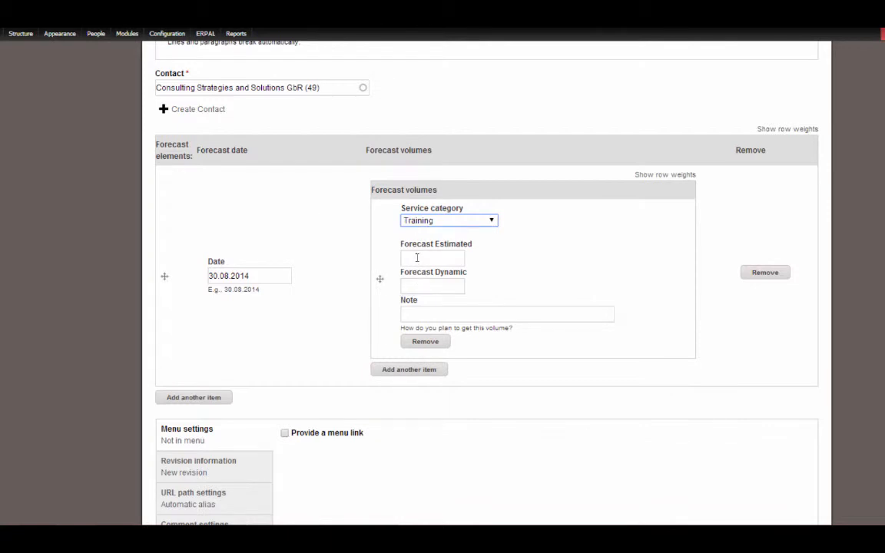
pyautogui.press('Tab')
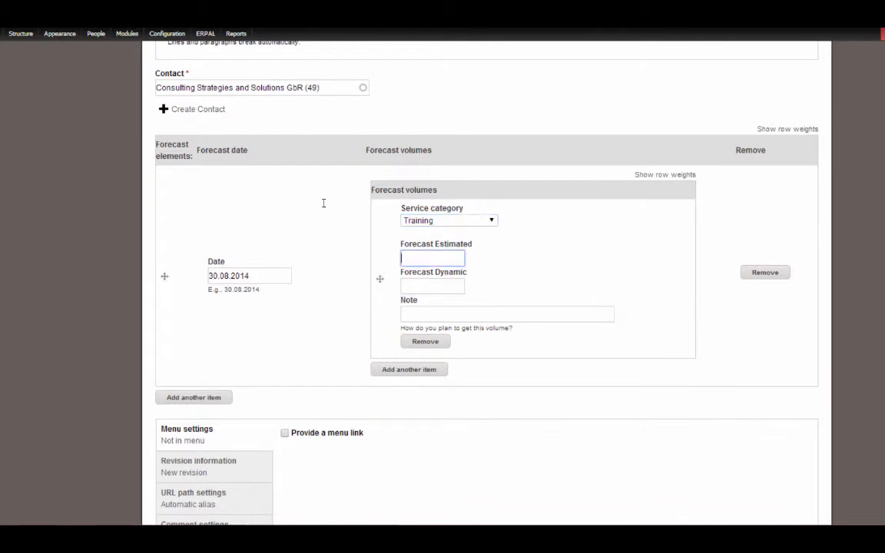
pyautogui.write('10000')
pyautogui.press('Tab')
pyautogui.press('Tab')
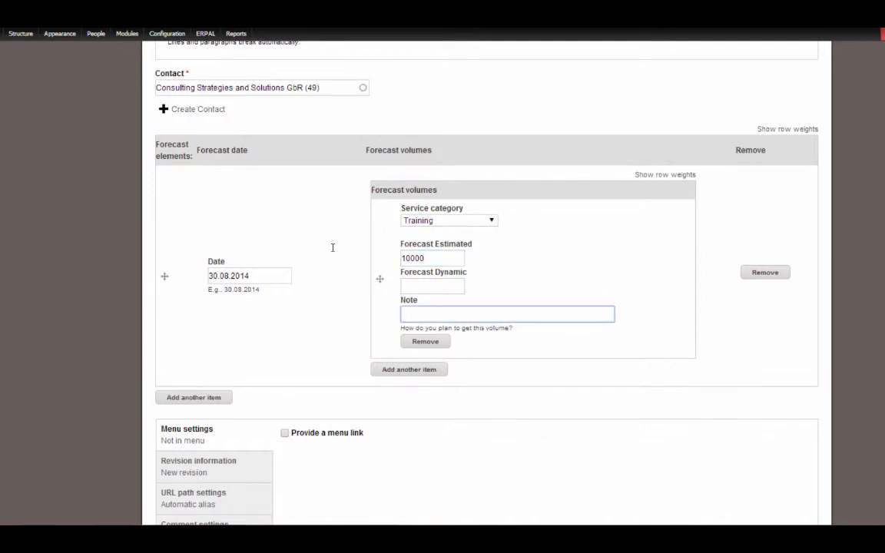
pyautogui.write('He has a new big project')
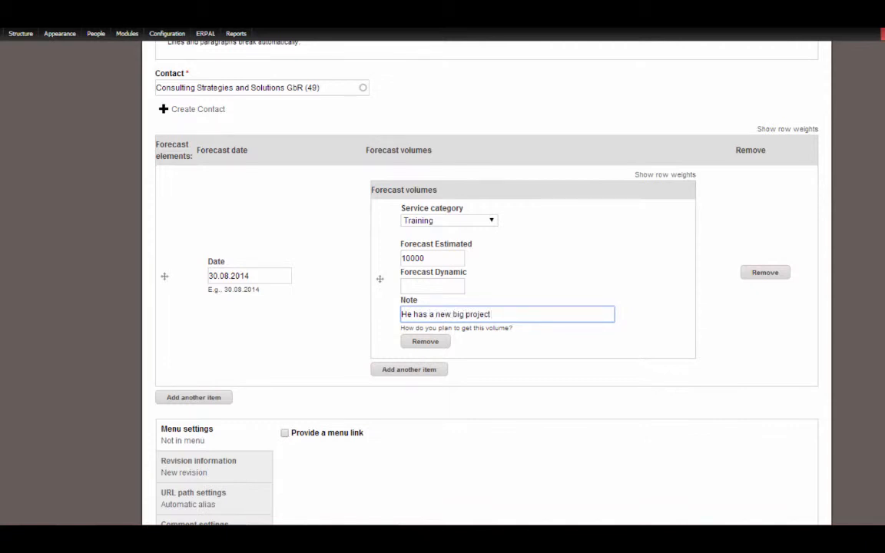
# Step: Try to add another forecast element to the customer forecast and check the list of forecast elements
pyautogui.scroll(-3, 746, 252)
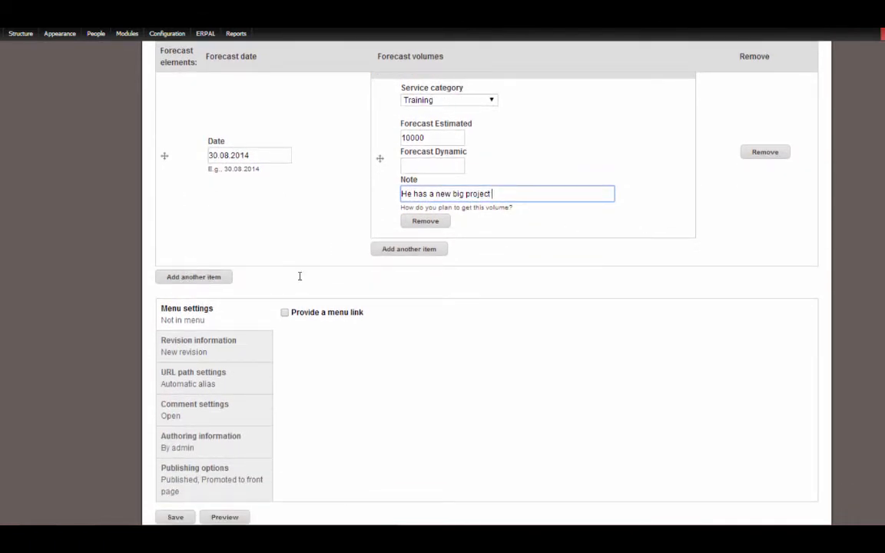
pyautogui.click(173, 278)
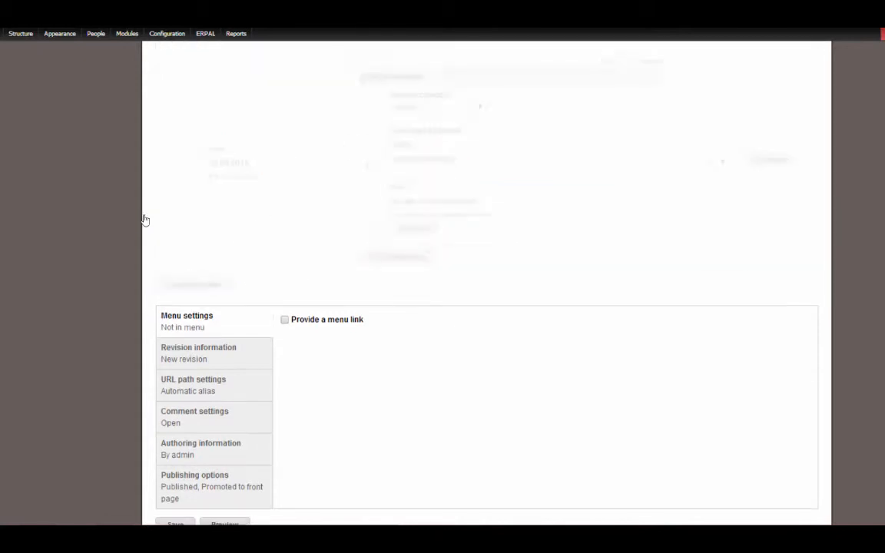
pyautogui.click(189, 284)
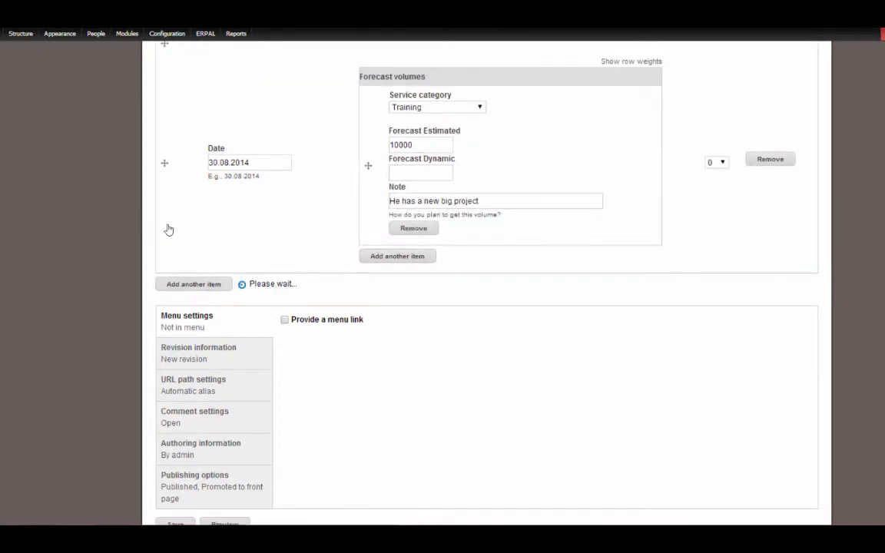
pyautogui.scroll(2, 442, 269)
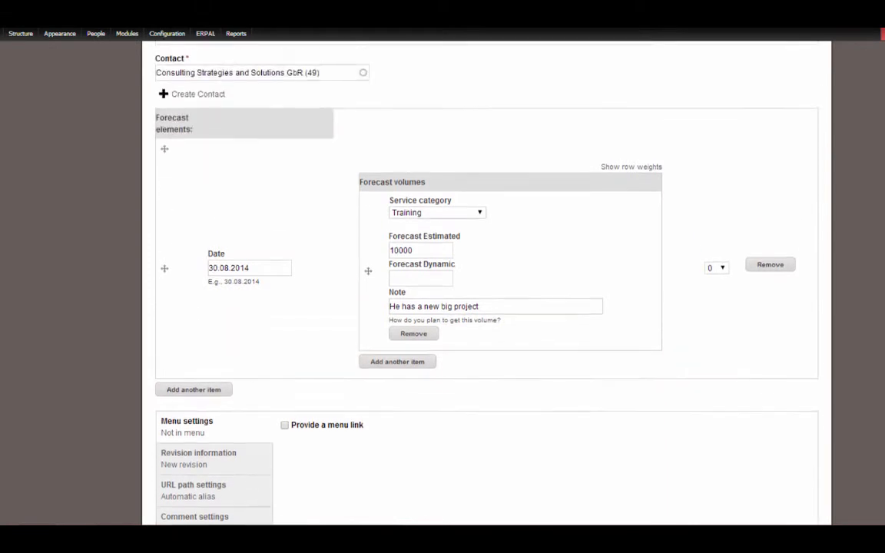
pyautogui.scroll(2, 442, 269)
pyautogui.scroll(-1, 442, 269)
pyautogui.scroll(-2, 442, 269)
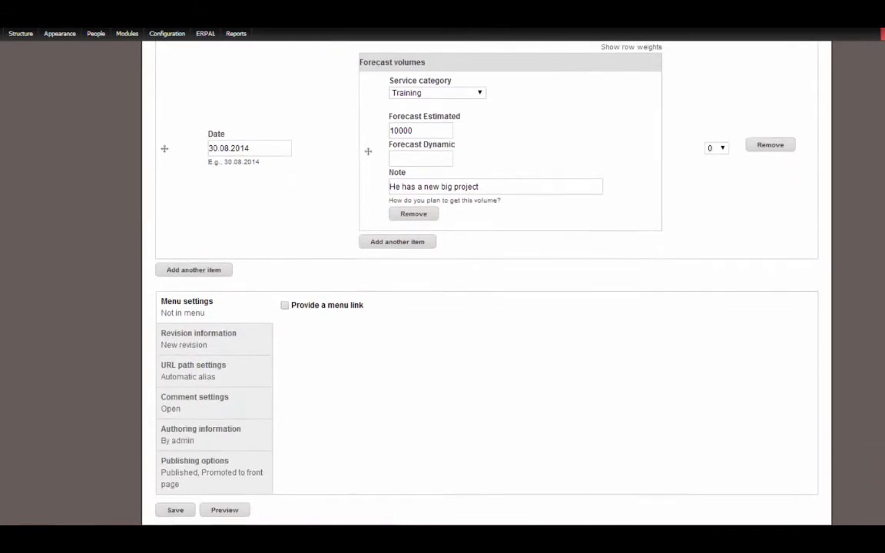
pyautogui.scroll(-1, 442, 277)
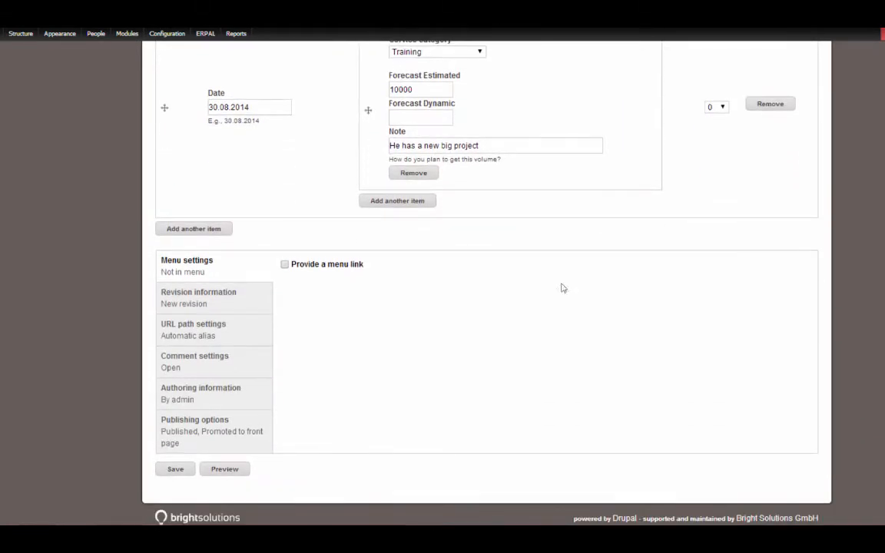
# Step: Try to save the customer forecast for Consulting Strategies and Solutions GbR
pyautogui.click(177, 468)
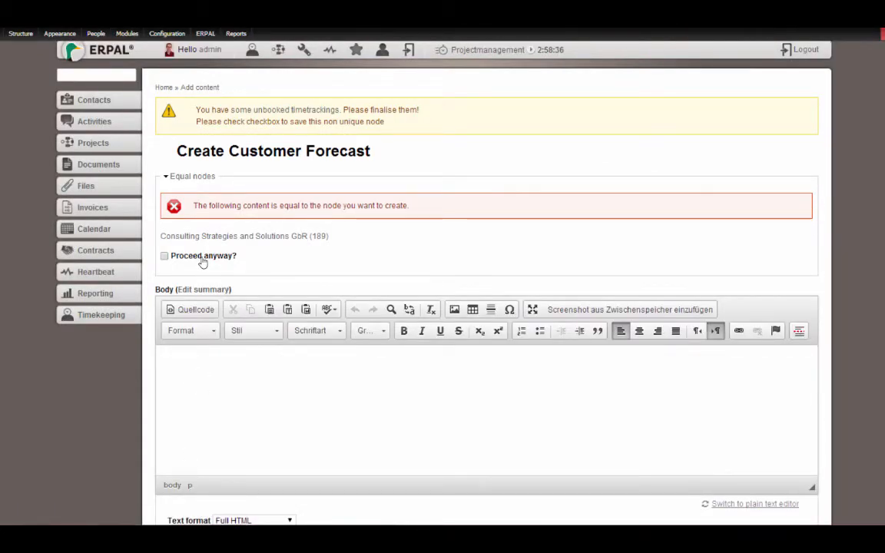
pyautogui.scroll(-9, 486, 284)
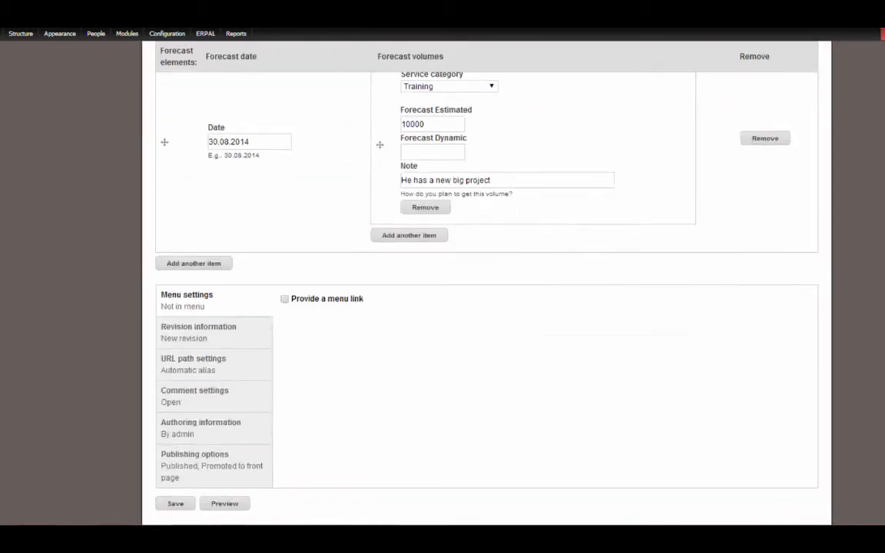
pyautogui.scroll(8, 486, 284)
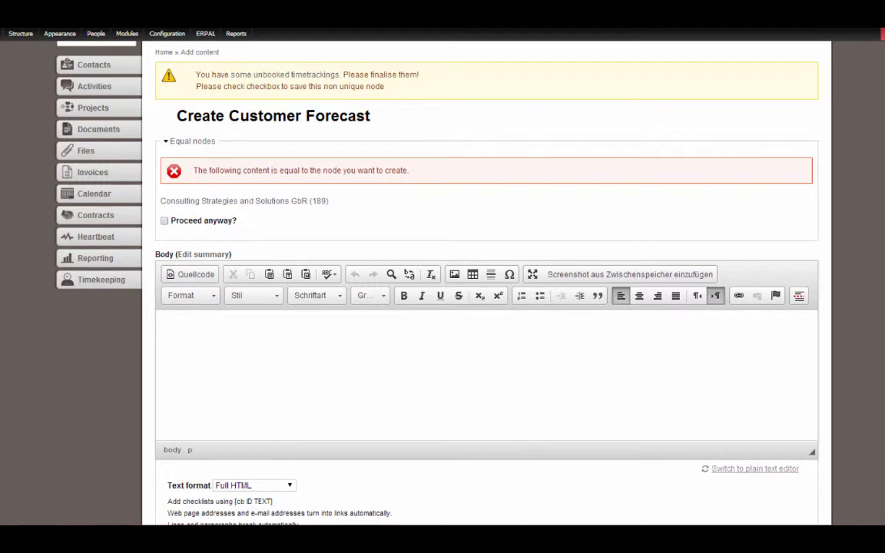
# Step: Review the existing customer forecast for Consulting Strategies and Solutions GbR and return to the new forecast form
pyautogui.click(239, 201)
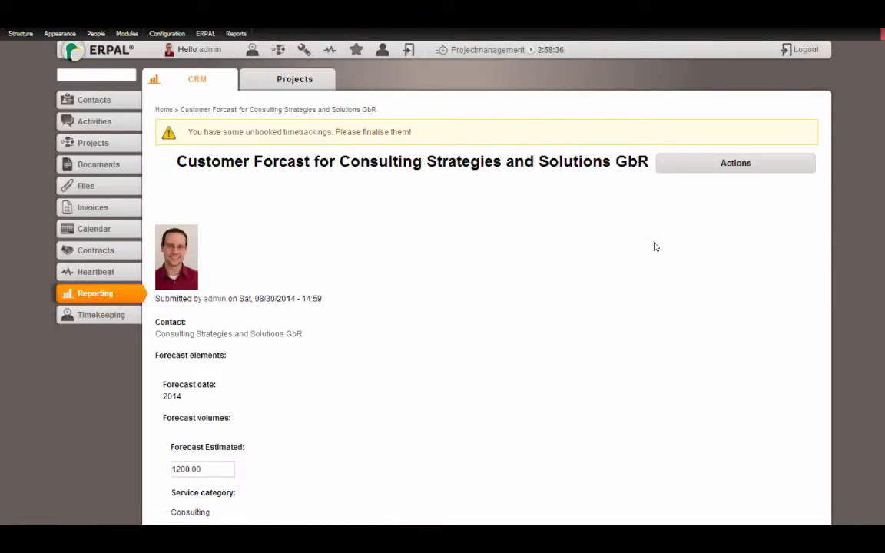
pyautogui.scroll(-5, 656, 246)
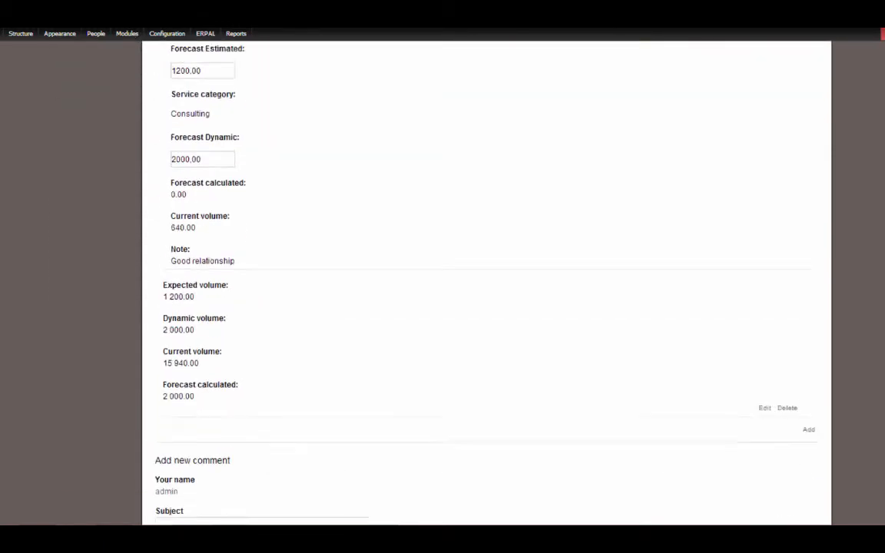
pyautogui.scroll(-4, 487, 307)
pyautogui.scroll(9, 487, 308)
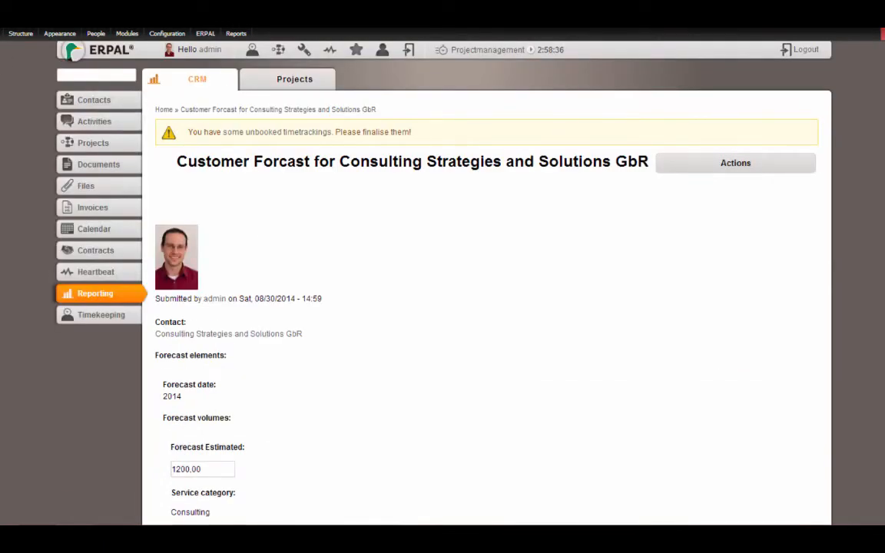
pyautogui.hotkey('alt', 'Left')
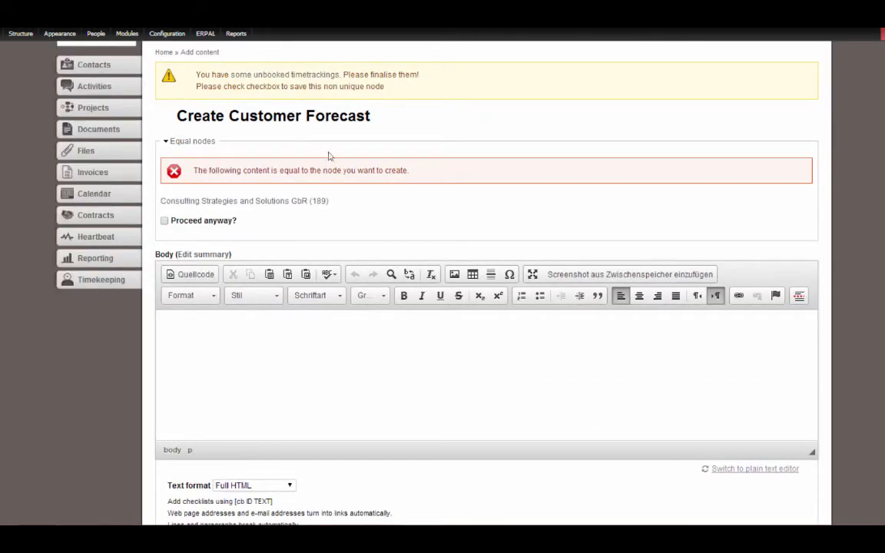
# Step: Replace the new forecast's contact with an individual person from the contact suggestions and save the forecast
pyautogui.scroll(-6, 486, 307)
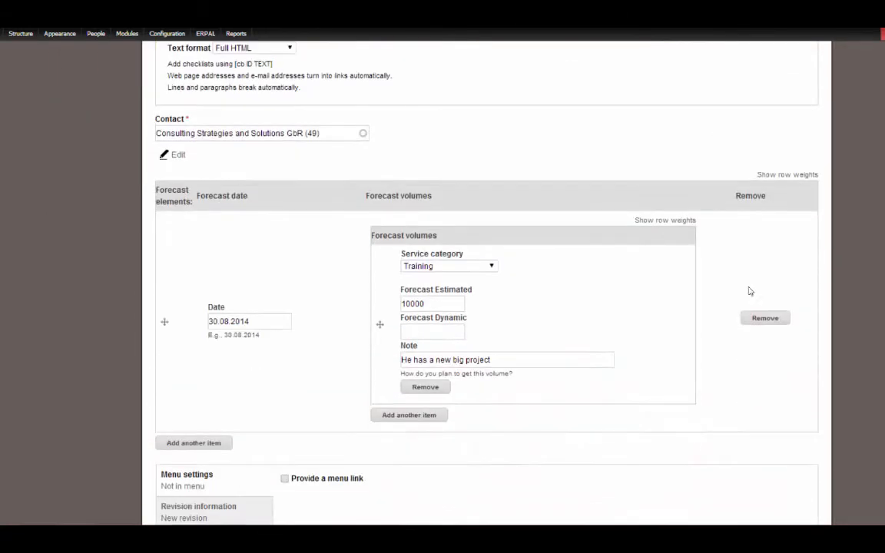
pyautogui.click(322, 135)
pyautogui.hotkey('ctrl', 'a')
pyautogui.write('e')
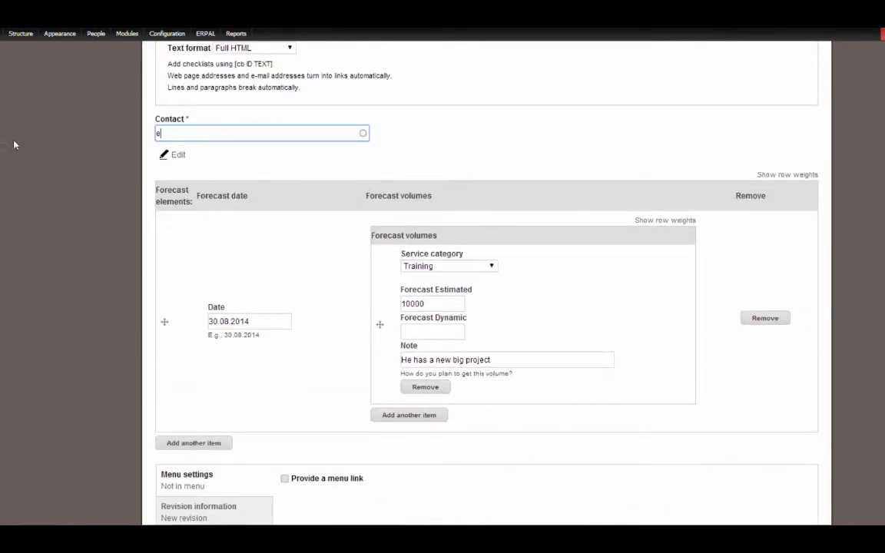
pyautogui.click(177, 217)
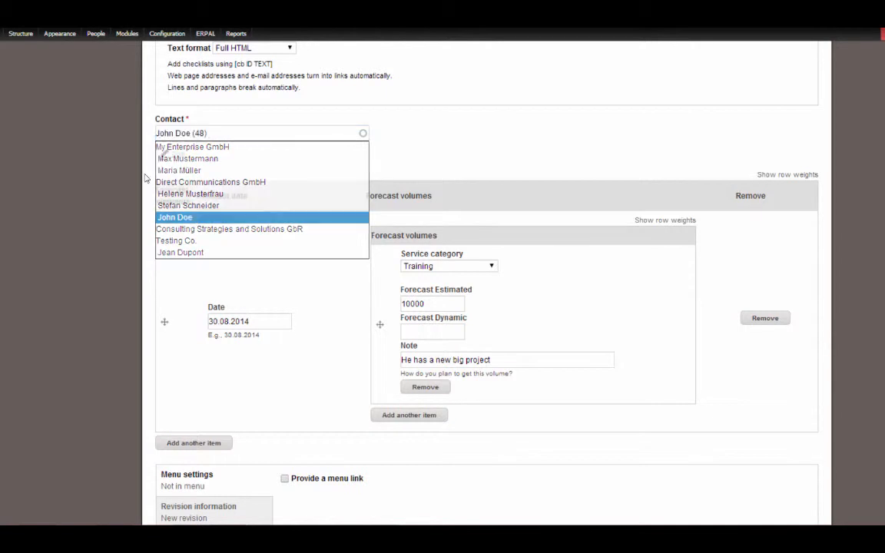
pyautogui.scroll(-3, 515, 207)
pyautogui.click(191, 469)
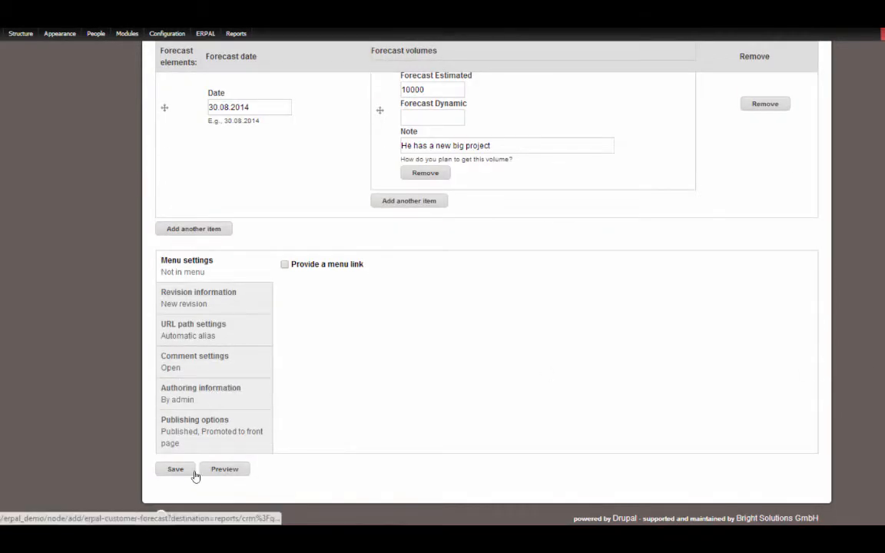
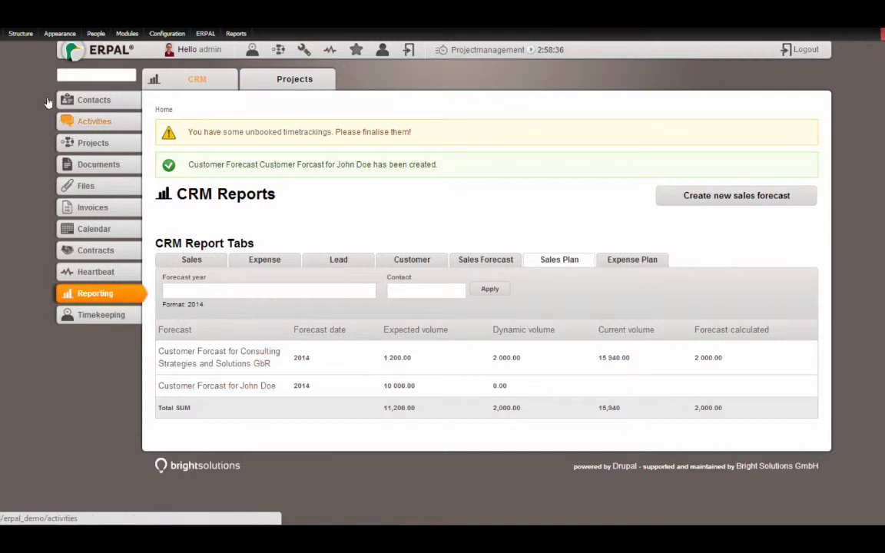
# Step: Start a new activity titled "Business application with Drupal" and assign the individual customer from the contact suggestions
pyautogui.click(95, 122)
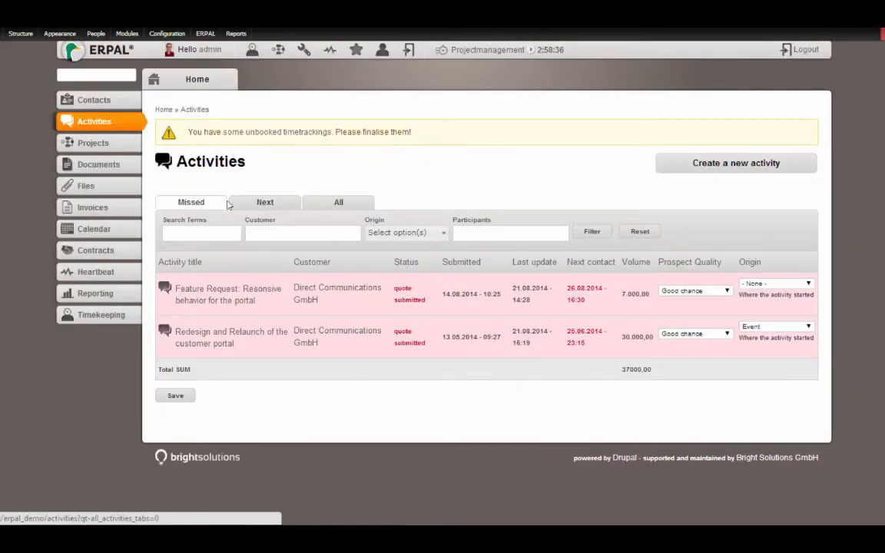
pyautogui.click(725, 163)
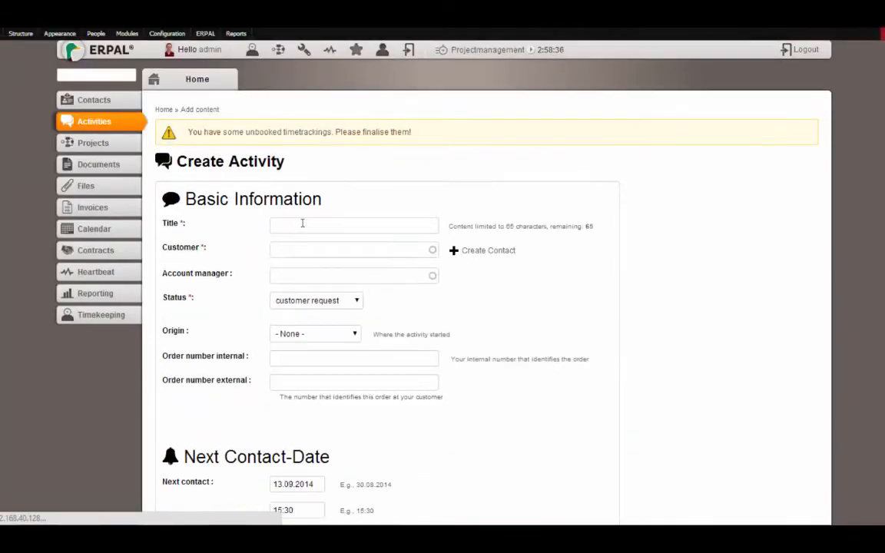
pyautogui.write('B')
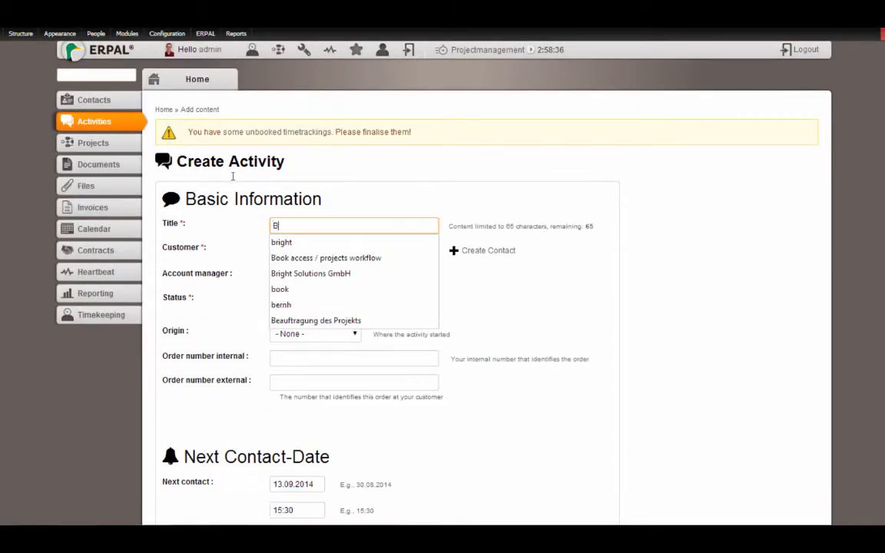
pyautogui.write('usiness applica')
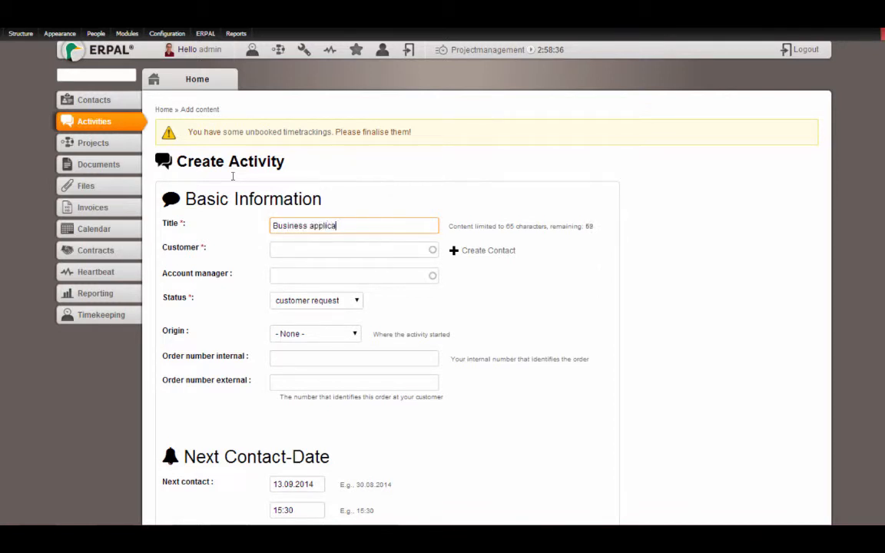
pyautogui.write('tion with Drupal')
pyautogui.click(301, 246)
pyautogui.write('jo')
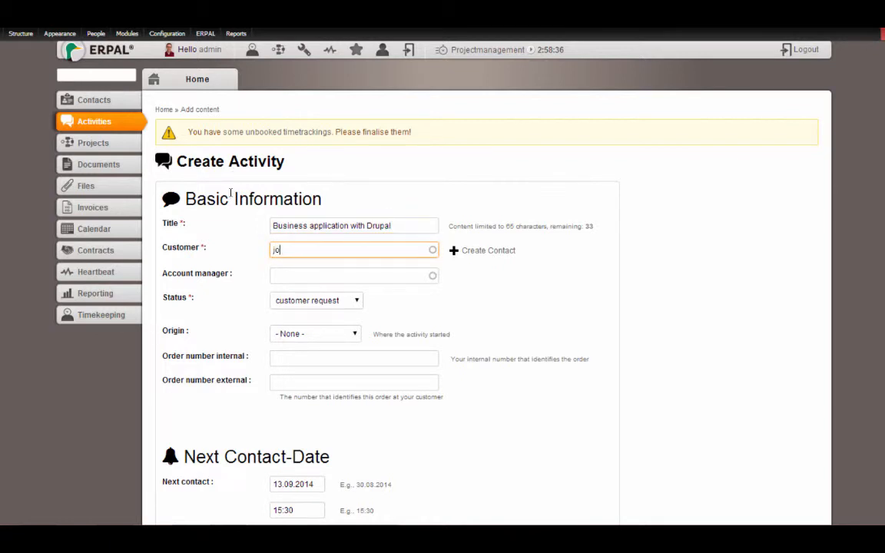
pyautogui.click(298, 263)
# Step: Set the activity's volume to 15000, prospect quality to Middle (dont know) and expected date to 31.08.2014, and save it
pyautogui.scroll(-5, 676, 169)
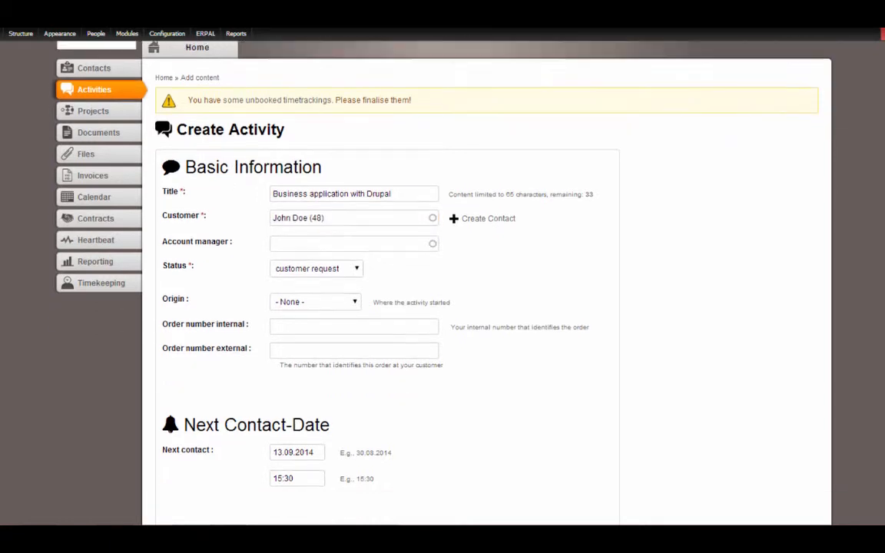
pyautogui.click(298, 410)
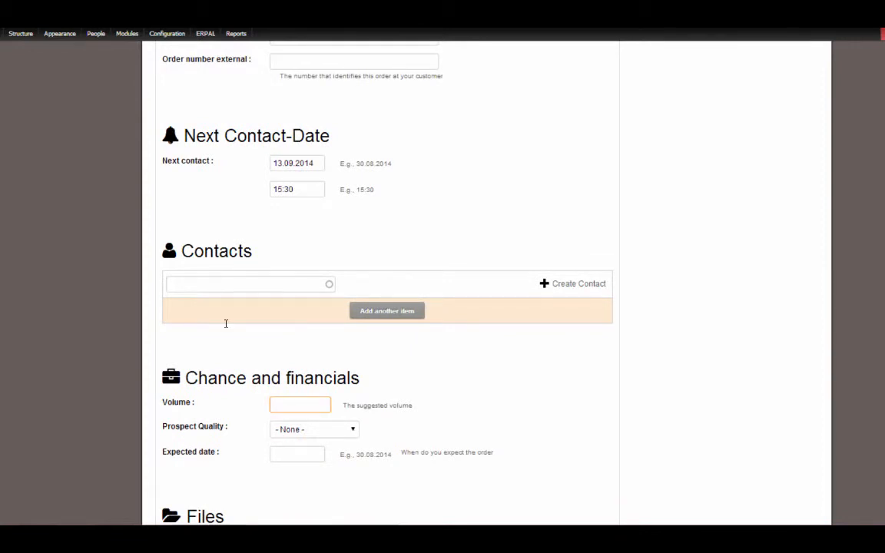
pyautogui.write('15000')
pyautogui.click(329, 427)
pyautogui.press('Return')
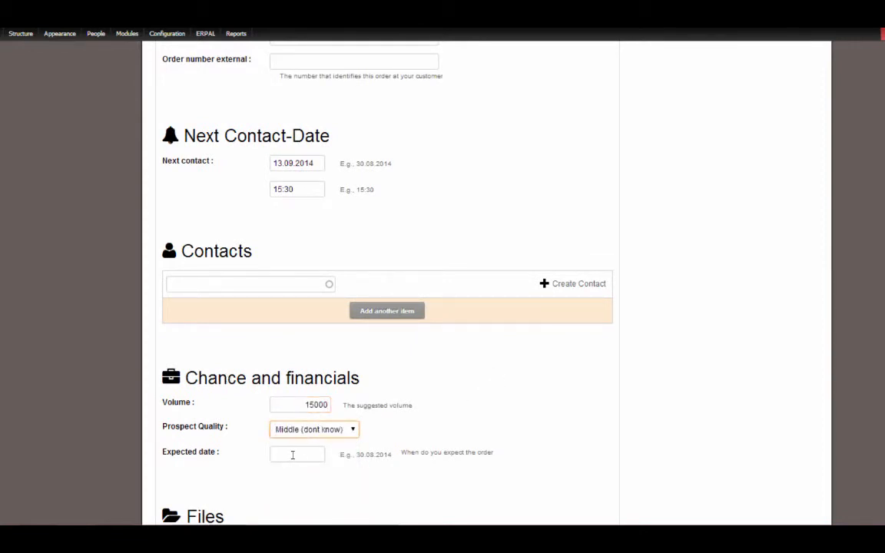
pyautogui.click(293, 454)
pyautogui.click(281, 433)
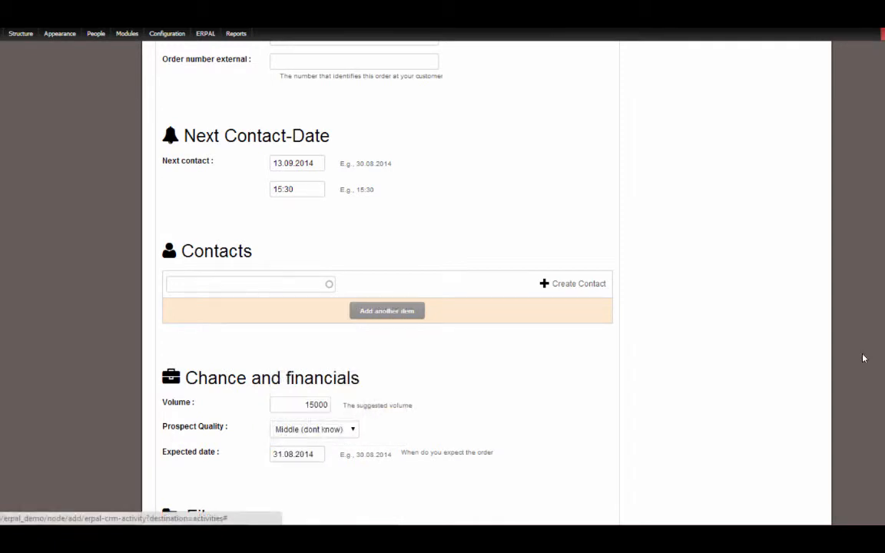
pyautogui.scroll(-10, 749, 195)
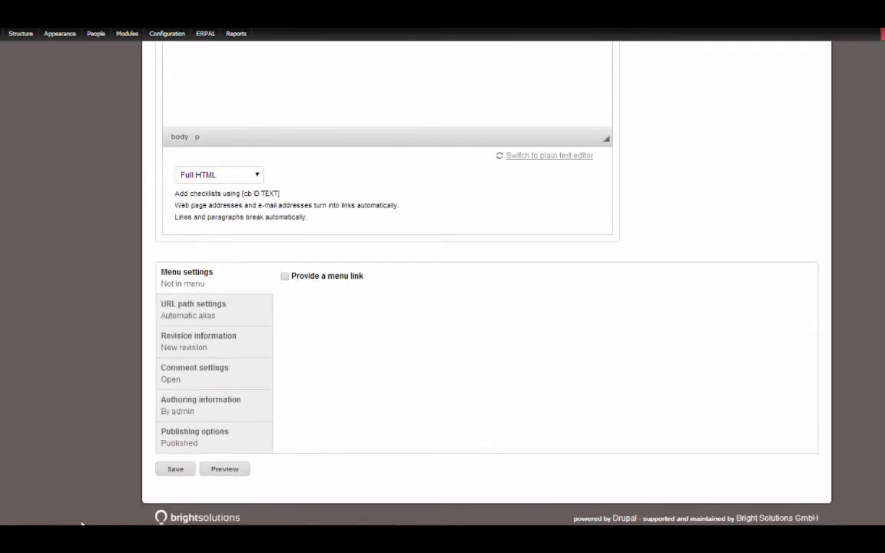
pyautogui.press('Return')
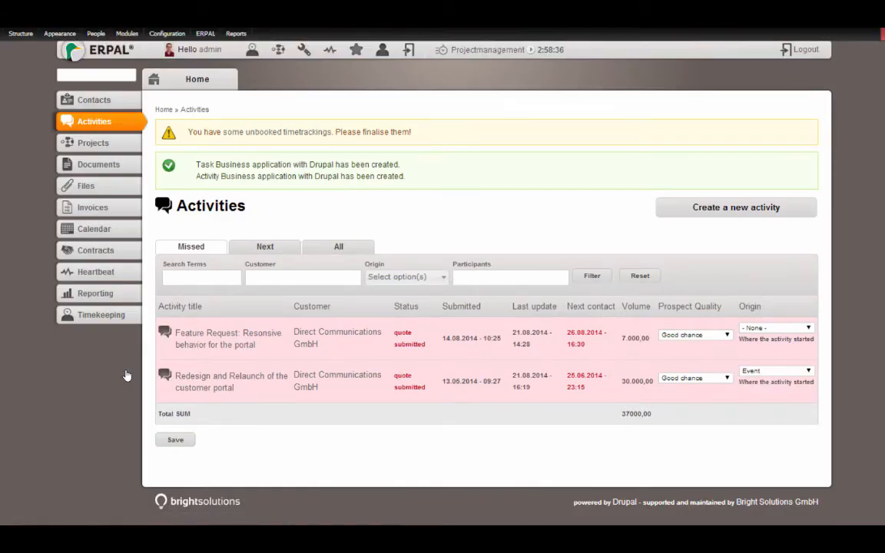
# Step: Start a new invoice and select the same individual customer from the contact suggestions
pyautogui.click(88, 207)
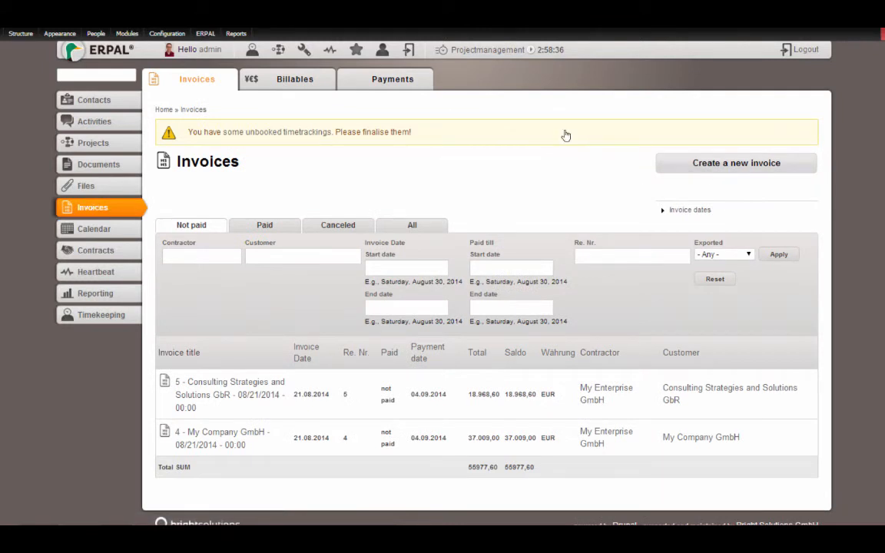
pyautogui.click(720, 164)
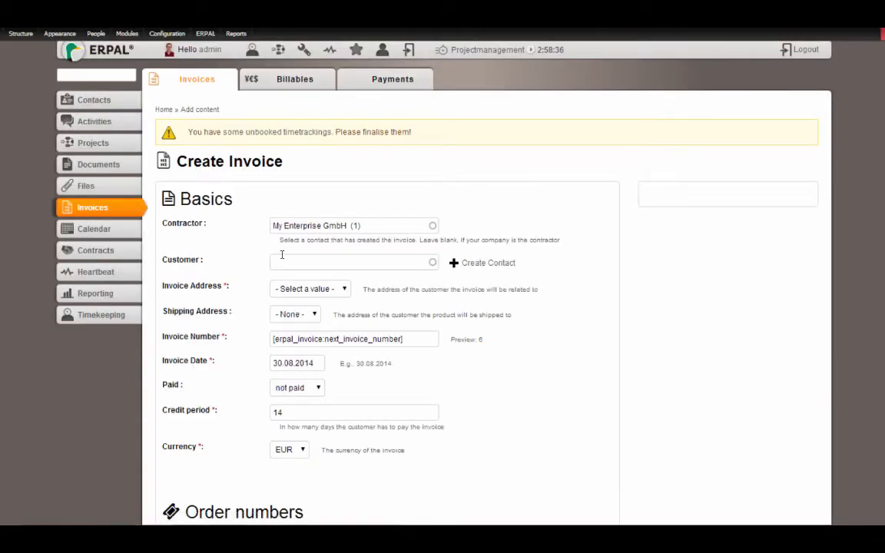
pyautogui.write('jo')
pyautogui.press('Down')
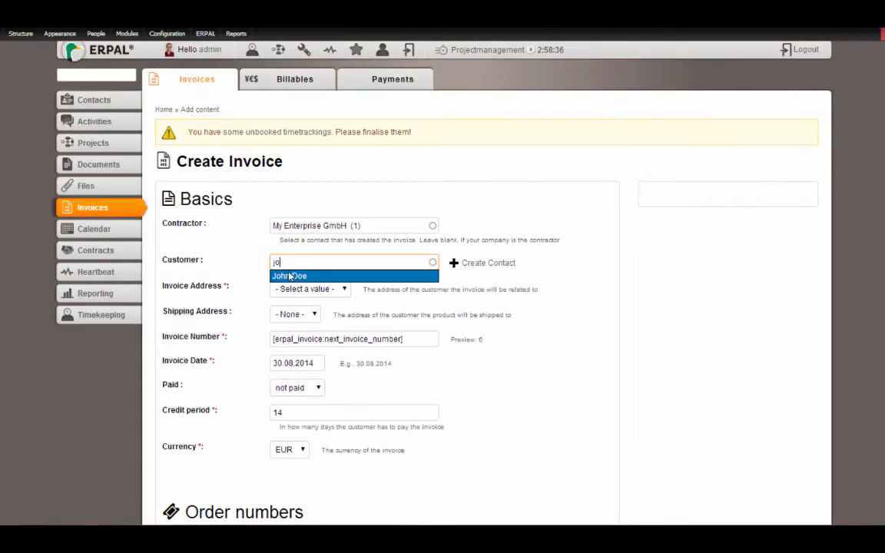
pyautogui.press('Return')
# Step: Fill in the invoice's billable with subject Workshop, quantity 1, single price 1000 and service category Consulting
pyautogui.scroll(-8, 487, 292)
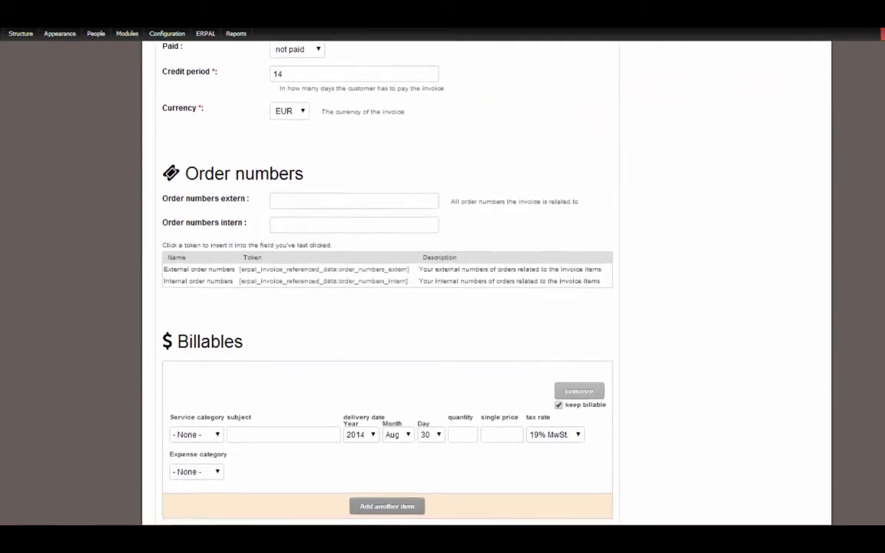
pyautogui.click(246, 191)
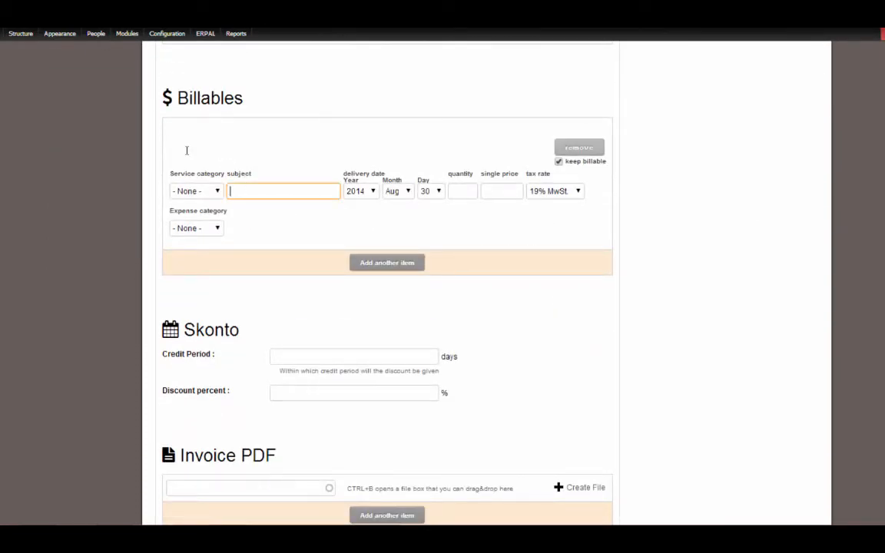
pyautogui.write('Workshop')
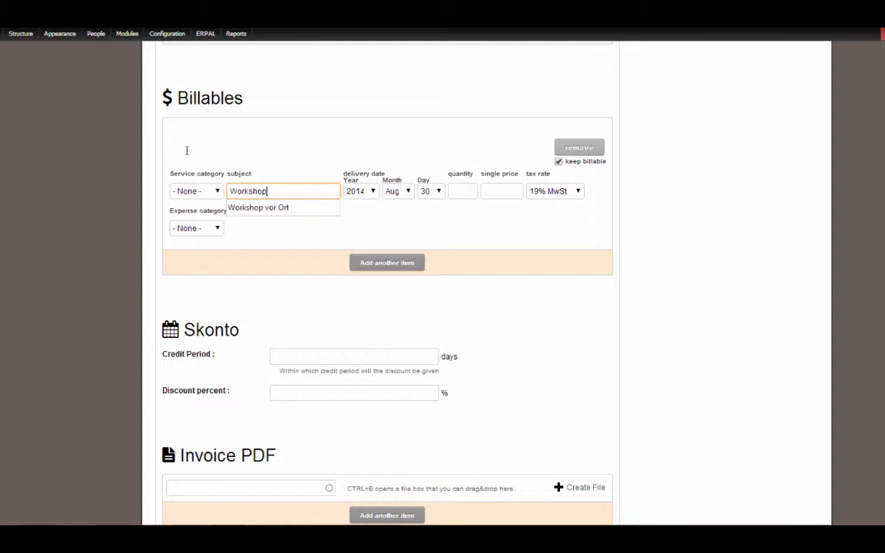
pyautogui.click(467, 190)
pyautogui.write('1')
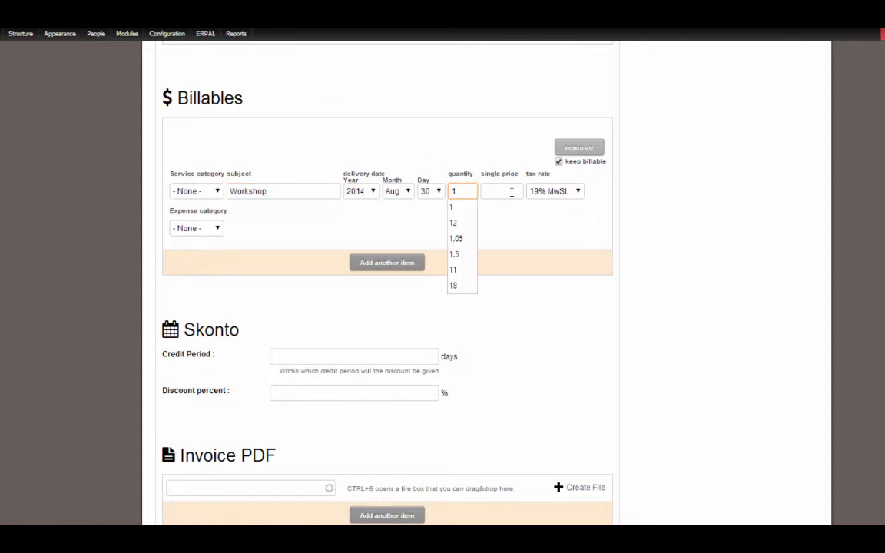
pyautogui.write('1000')
pyautogui.press('BackSpace')
pyautogui.press('BackSpace')
pyautogui.press('BackSpace')
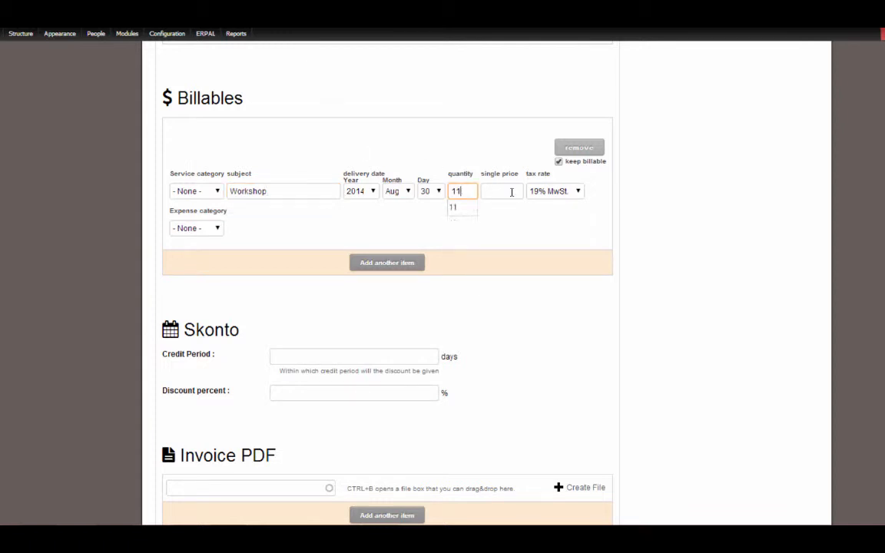
pyautogui.press('BackSpace')
pyautogui.click(512, 192)
pyautogui.write('1000')
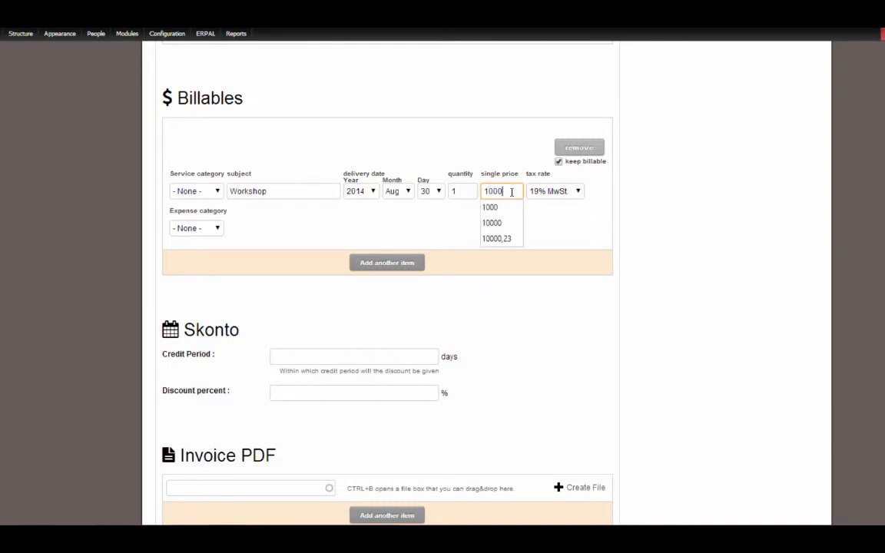
pyautogui.click(179, 191)
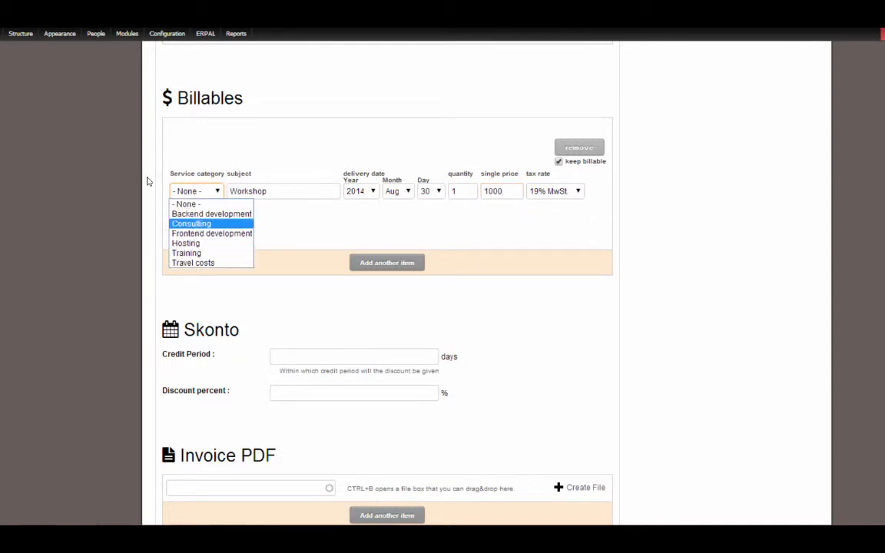
pyautogui.press('Return')
# Step: Try to save the invoice and check the available invoice addresses
pyautogui.scroll(-10, 442, 277)
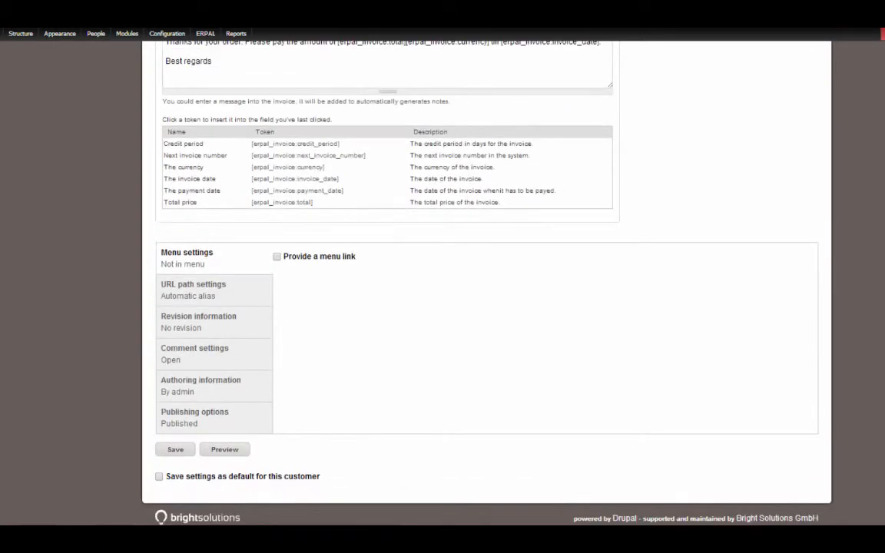
pyautogui.click(177, 449)
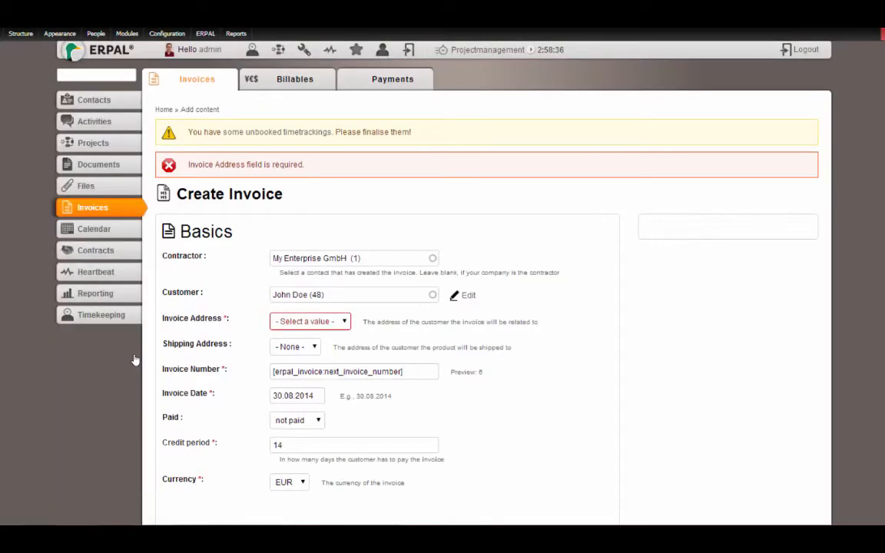
pyautogui.click(307, 324)
pyautogui.click(307, 322)
# Step: Edit the invoice's customer contact, enter the street, postal code and city of the office address, and save the contact
pyautogui.click(467, 297)
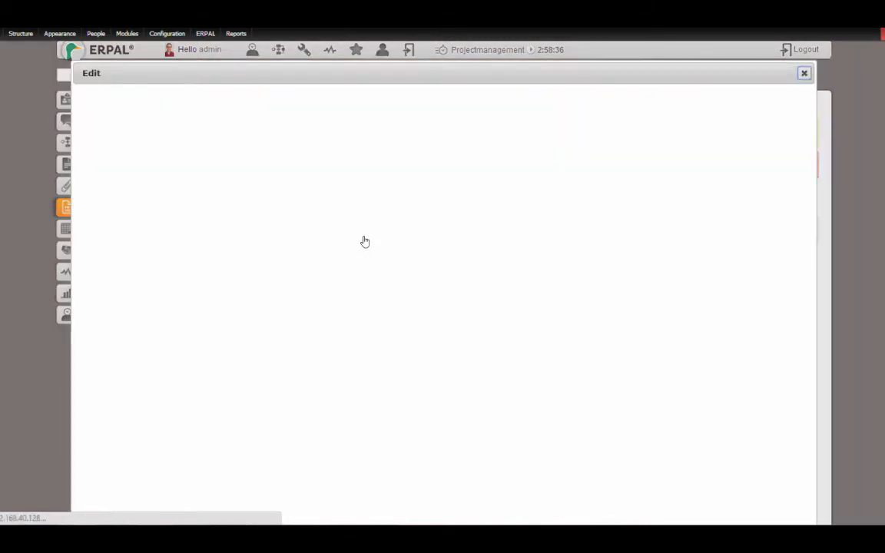
pyautogui.moveTo(810, 130); pyautogui.dragTo(819, 295)
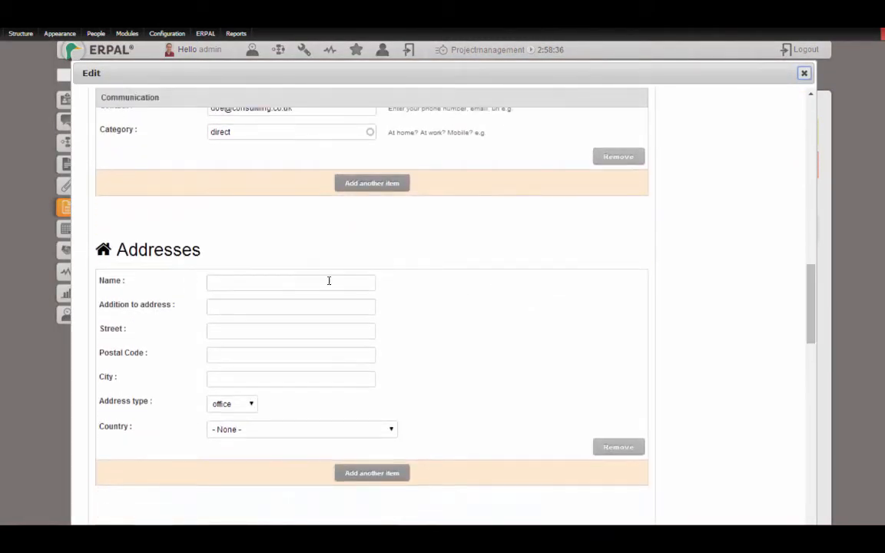
pyautogui.click(213, 329)
pyautogui.write('Jon')
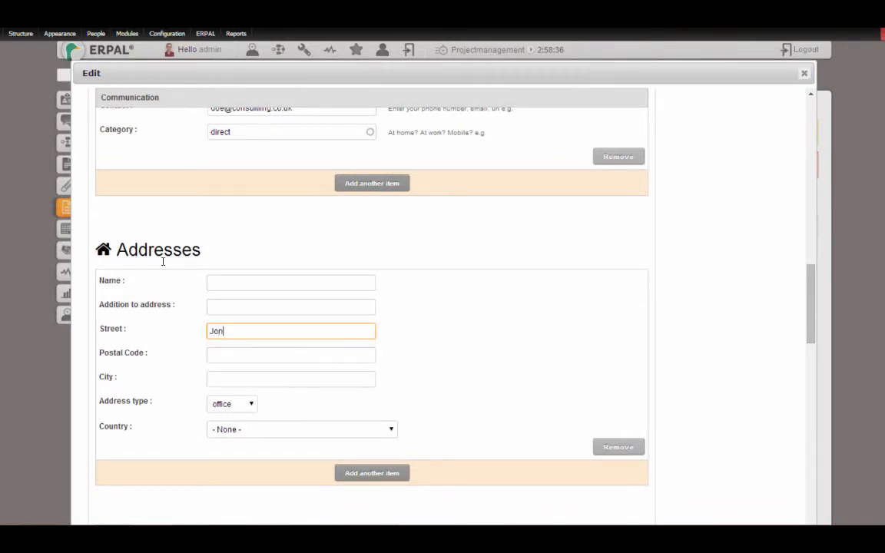
pyautogui.write(' Doe Street')
pyautogui.press('Tab')
pyautogui.write('45678')
pyautogui.press('Tab')
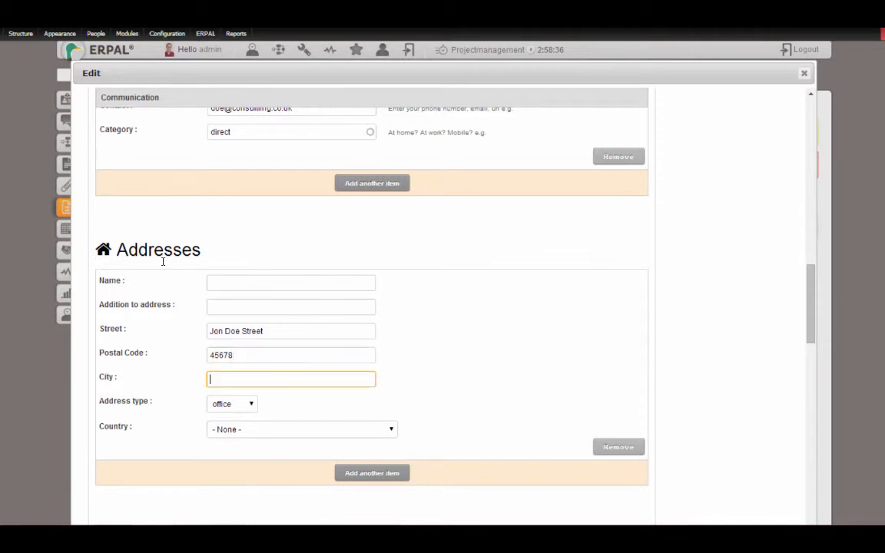
pyautogui.write('Jon City')
pyautogui.moveTo(806, 283); pyautogui.dragTo(817, 492)
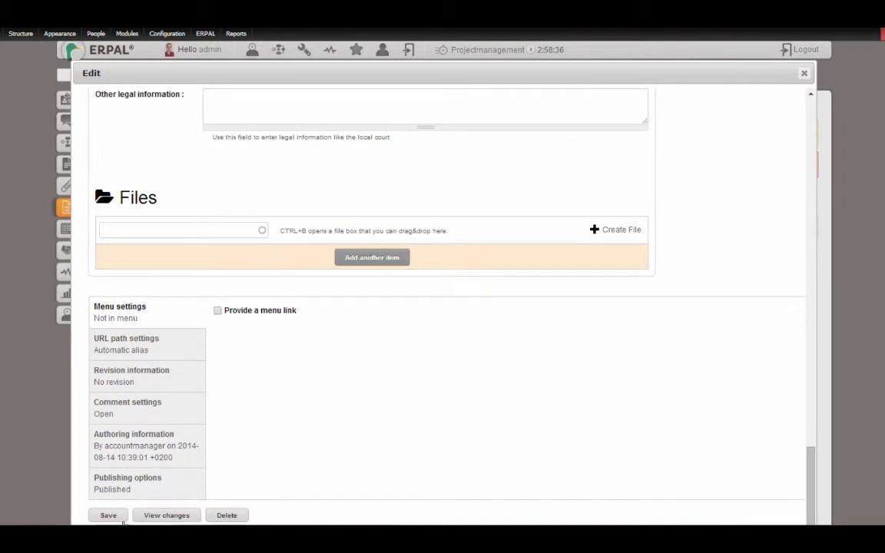
pyautogui.click(109, 515)
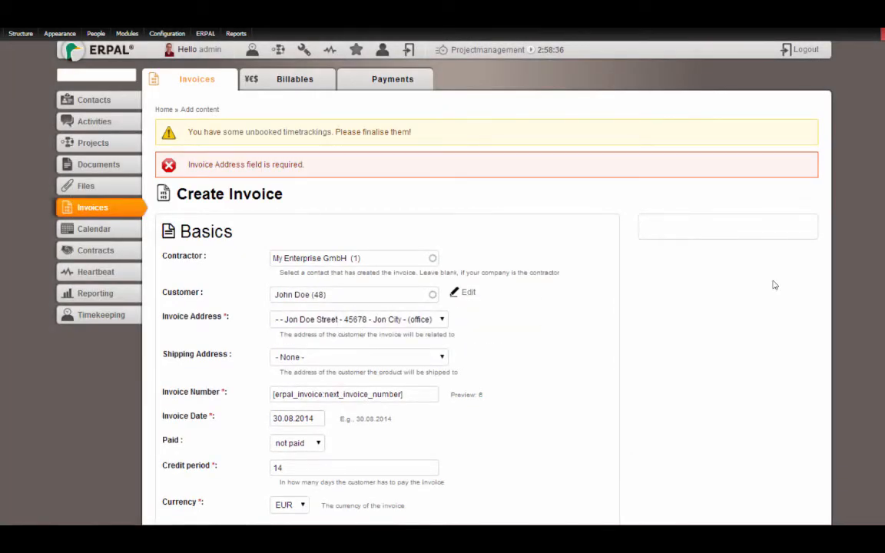
# Step: Save the invoice with the customer's new office address as invoice address
pyautogui.scroll(-10, 775, 284)
pyautogui.scroll(-10, 127, 457)
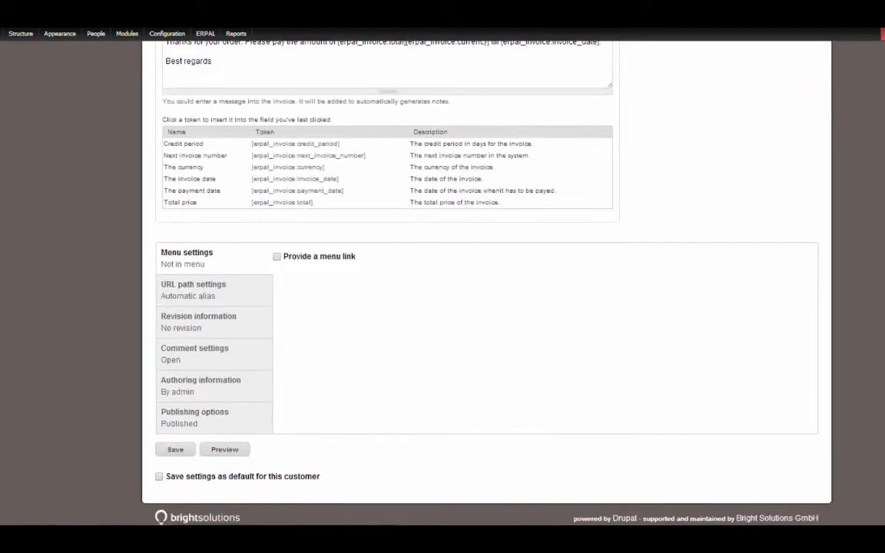
pyautogui.click(172, 450)
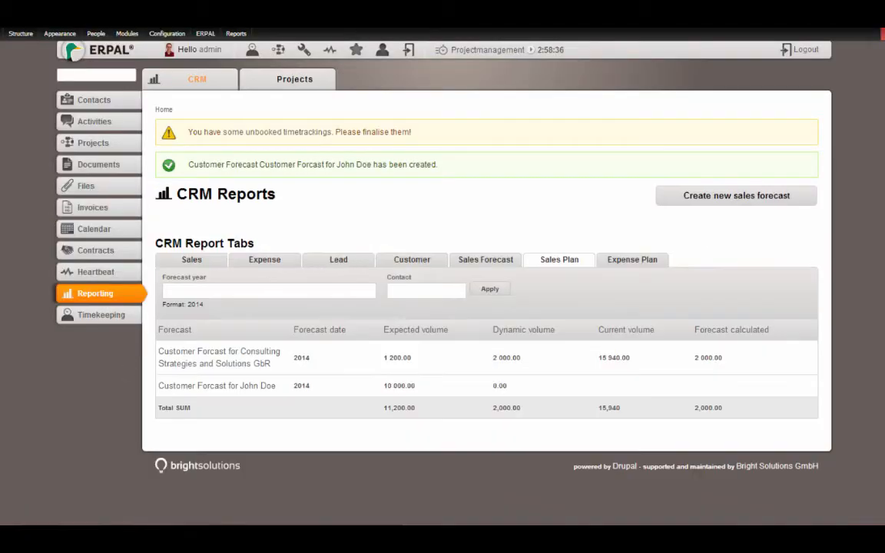
# Step: Run the erpal_crm_reports_cron job from the cron list to update the CRM sales plan report
pyautogui.press('F5')
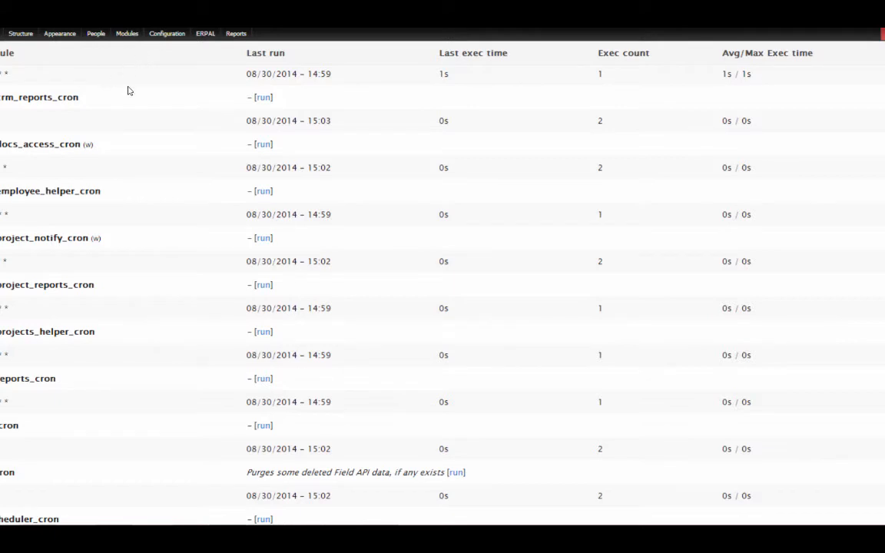
pyautogui.click(263, 98)
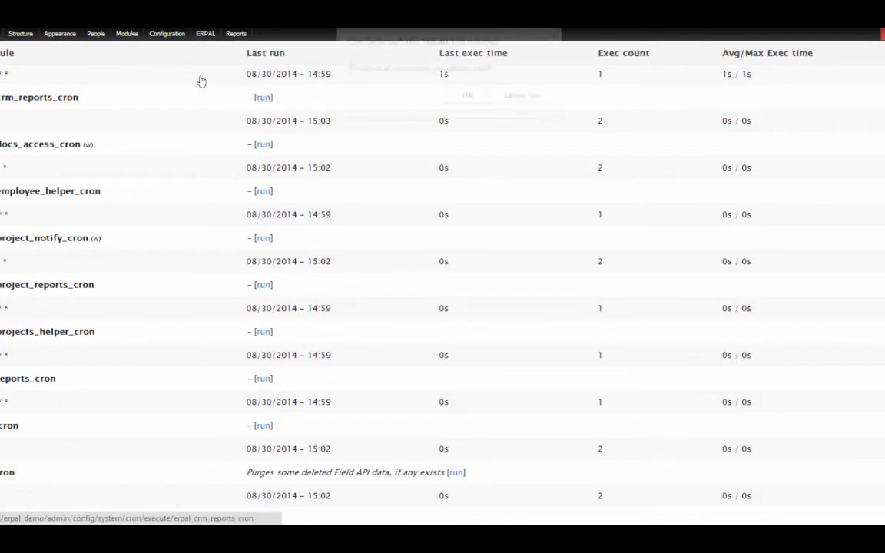
pyautogui.click(462, 94)
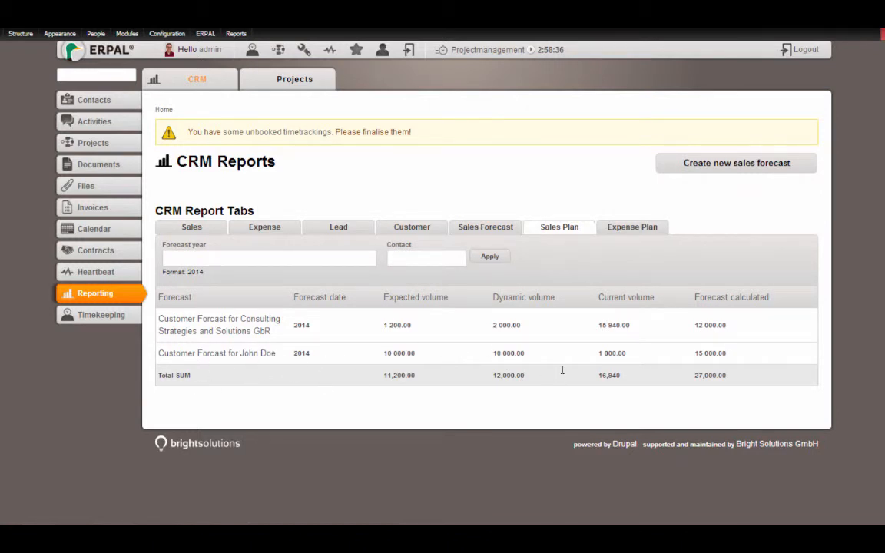
# Step: Open the individual customer's forecast from the sales plan and check its current volume against the billable details
pyautogui.moveTo(625, 353); pyautogui.dragTo(598, 353)
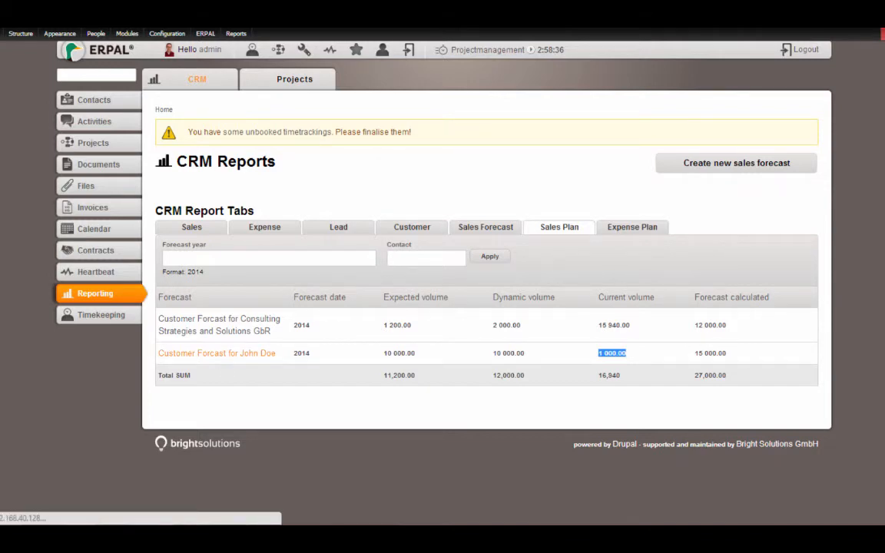
pyautogui.click(184, 353)
pyautogui.scroll(-15, 484, 307)
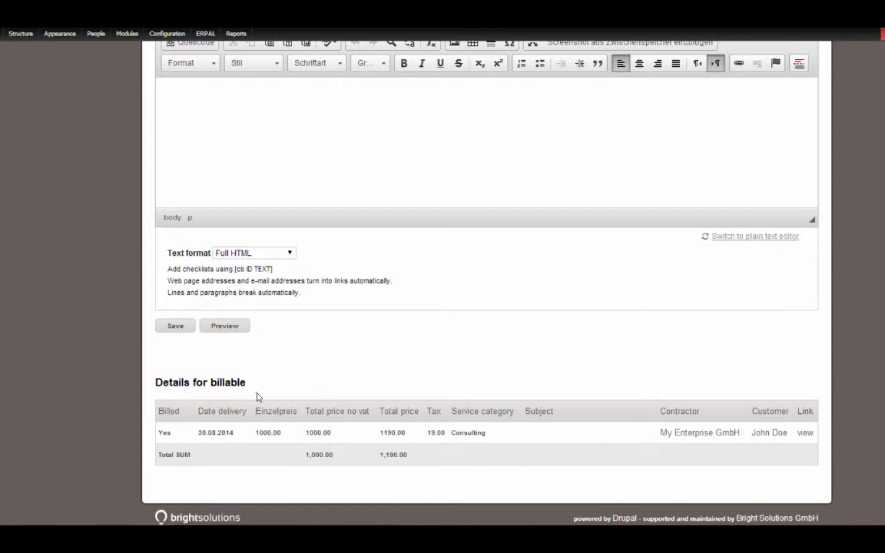
pyautogui.doubleClick(311, 432)
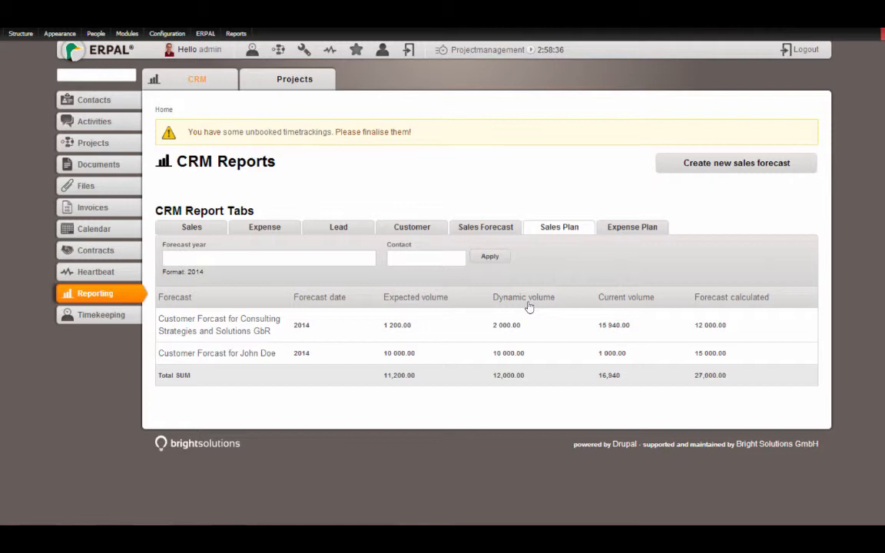
# Step: Create an expense forecast dated 30.08.2014 for the Hosting category with estimated and dynamic forecasts of 10000
pyautogui.click(624, 231)
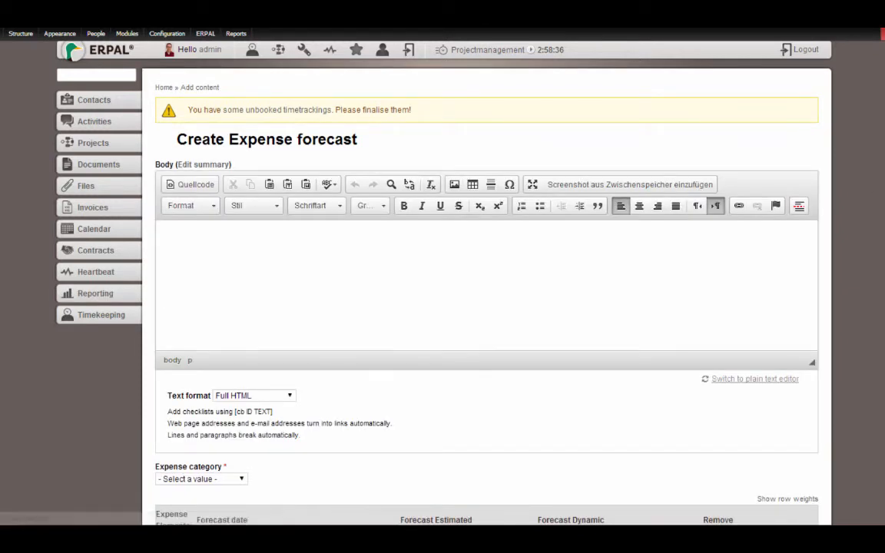
pyautogui.scroll(-1, 486, 284)
pyautogui.scroll(-3, 676, 211)
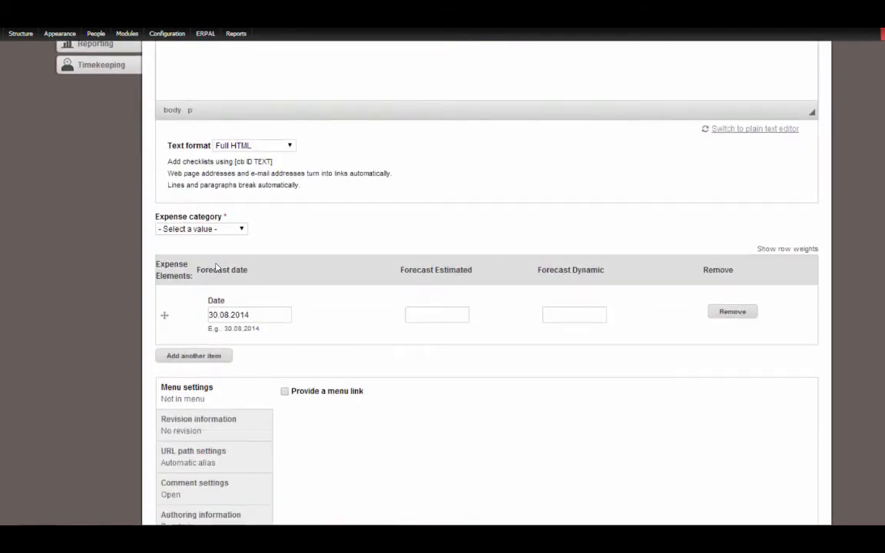
pyautogui.click(177, 228)
pyautogui.click(177, 270)
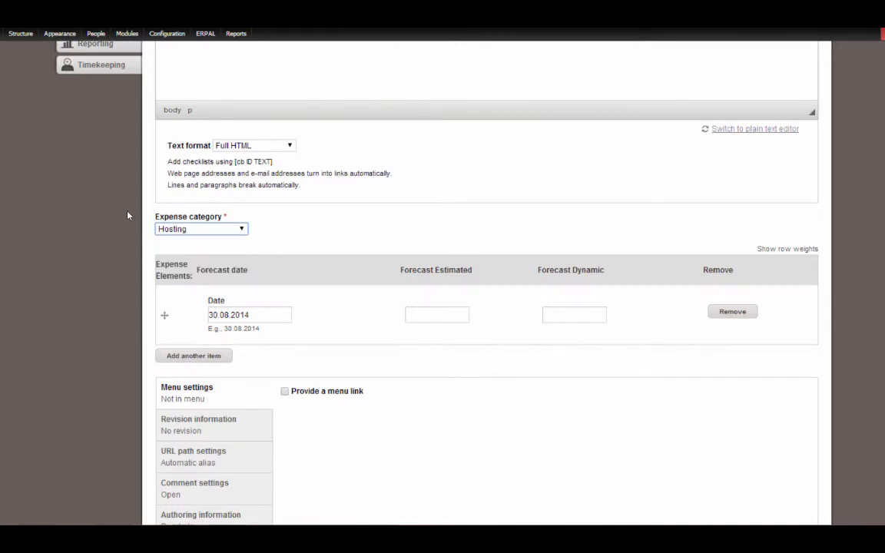
pyautogui.click(429, 313)
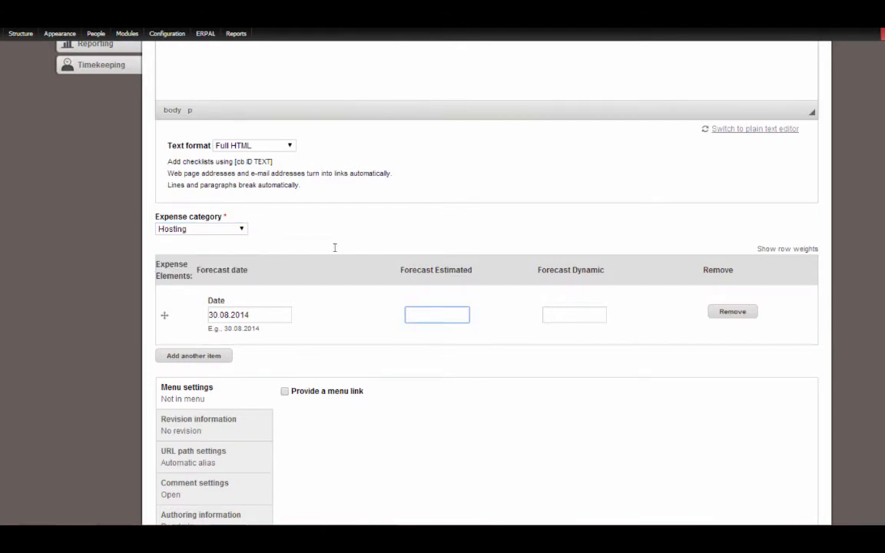
pyautogui.write('10000')
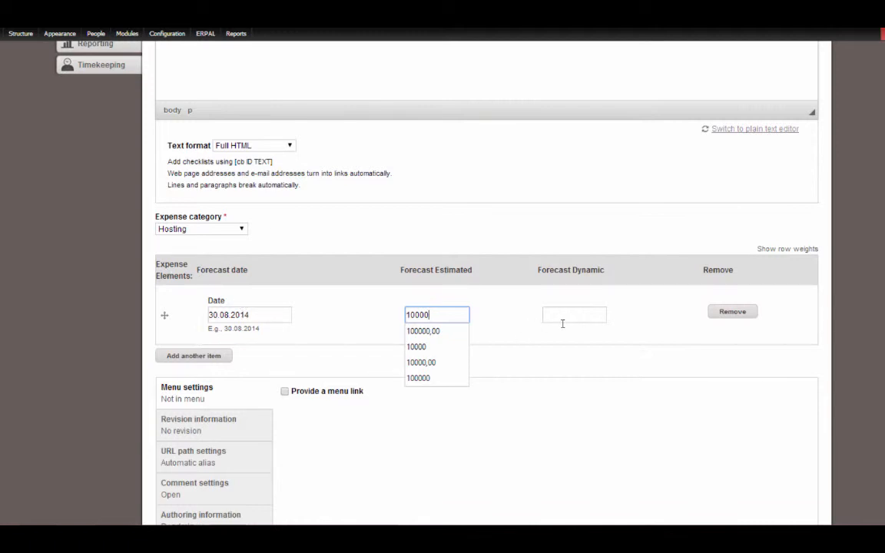
pyautogui.scroll(-3, 836, 256)
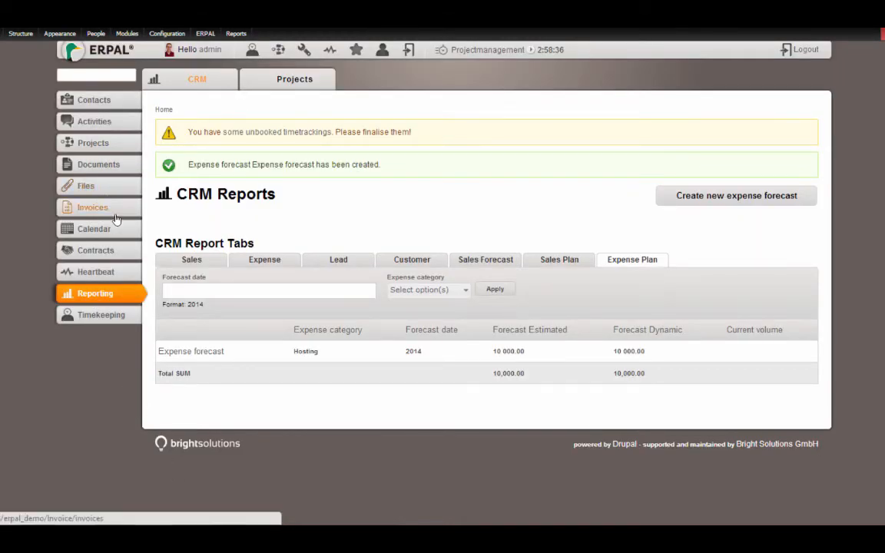
# Step: Look up the unbilled Hosting expenses entry among the contractor billables
pyautogui.click(72, 53)
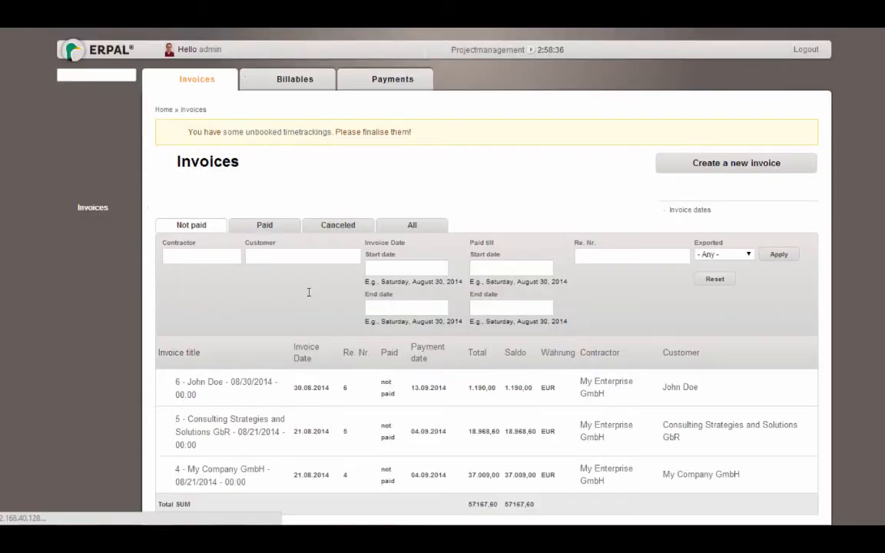
pyautogui.click(295, 80)
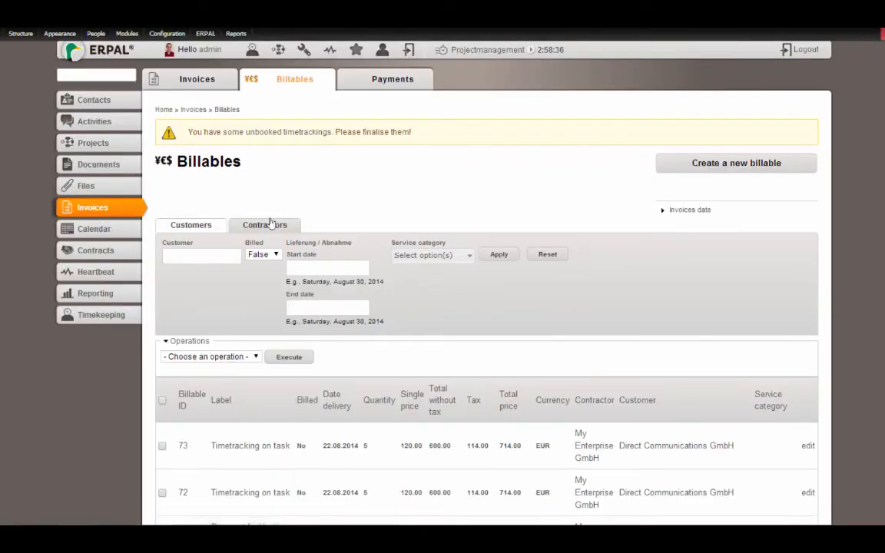
pyautogui.click(269, 224)
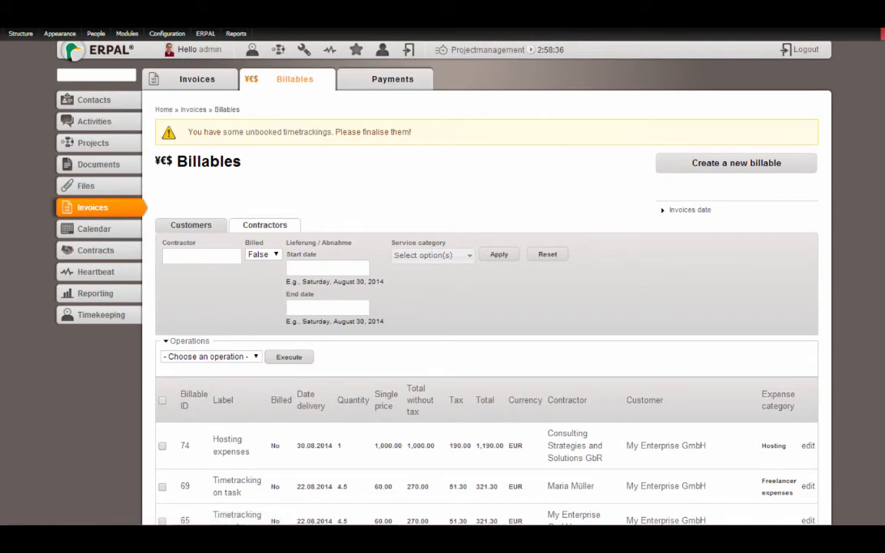
pyautogui.scroll(-5, 230, 275)
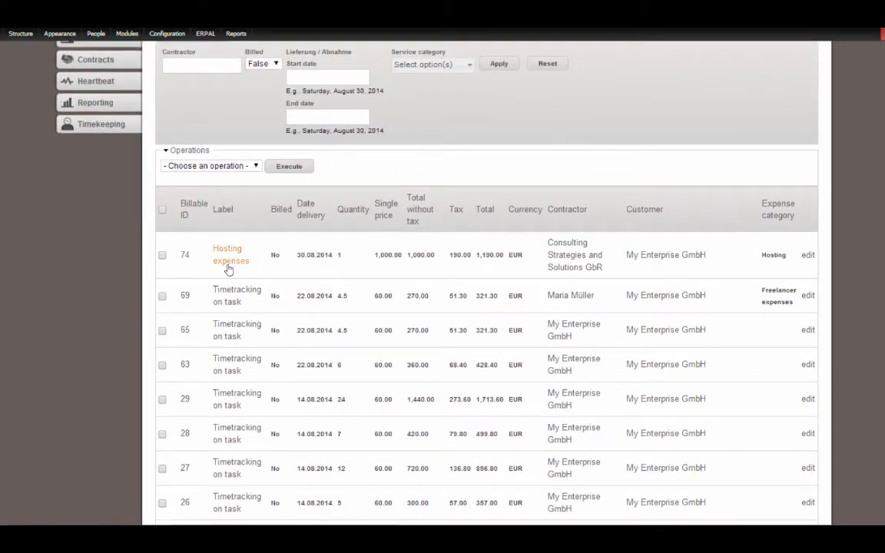
pyautogui.click(206, 243)
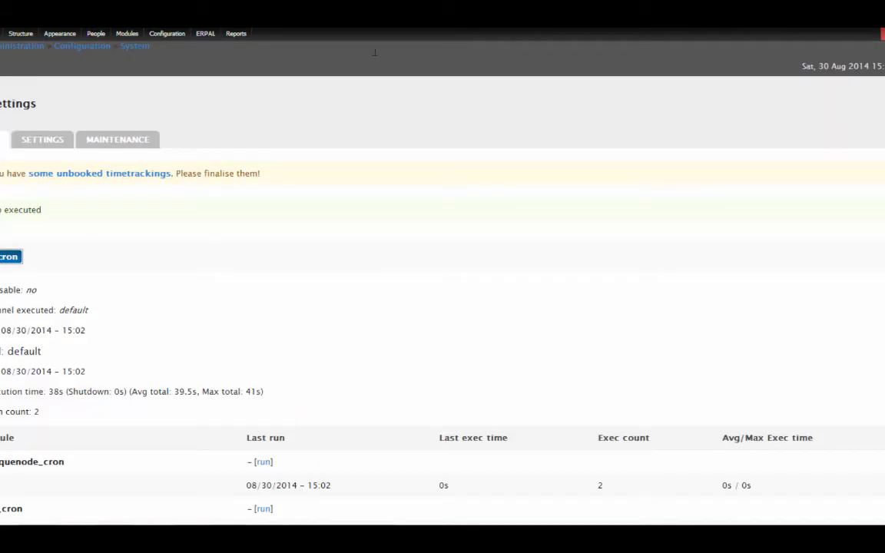
# Step: Run the erpal_crm_reports_cron job again to update the expense plan report
pyautogui.scroll(-10, 275, 220)
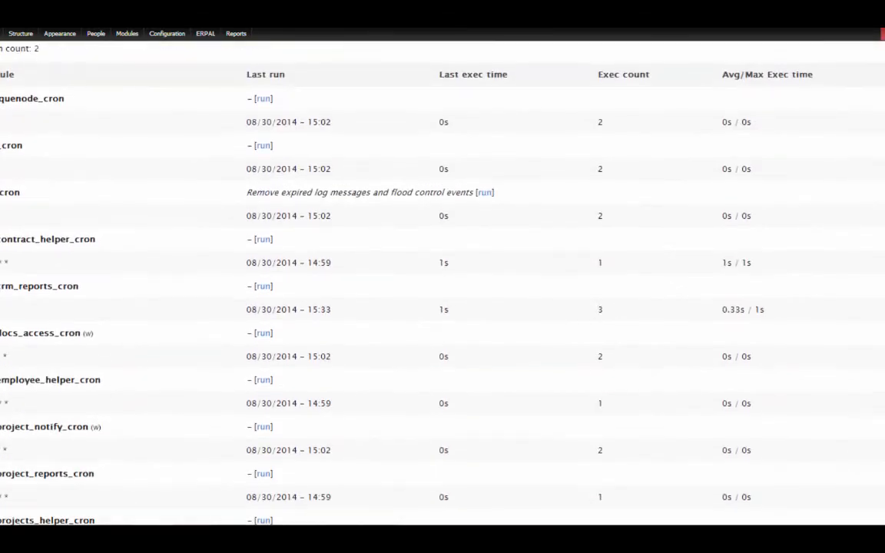
pyautogui.click(264, 220)
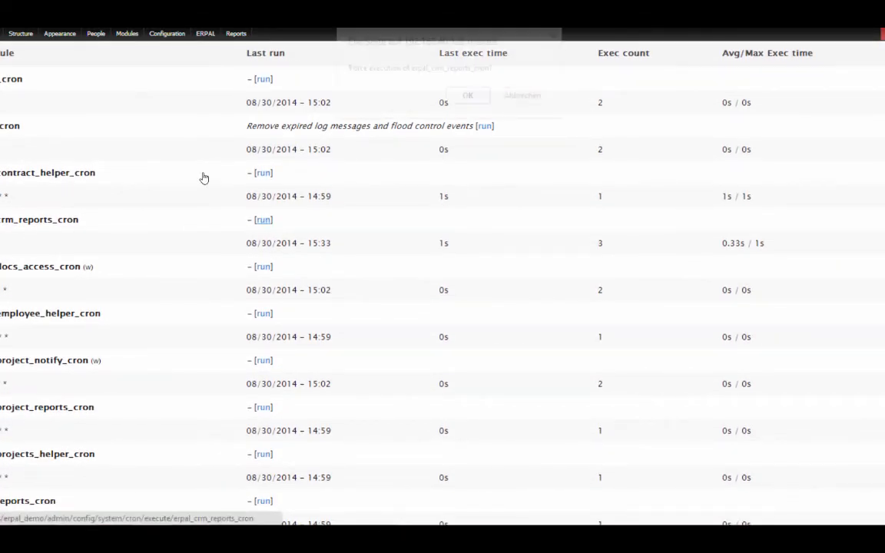
pyautogui.click(463, 96)
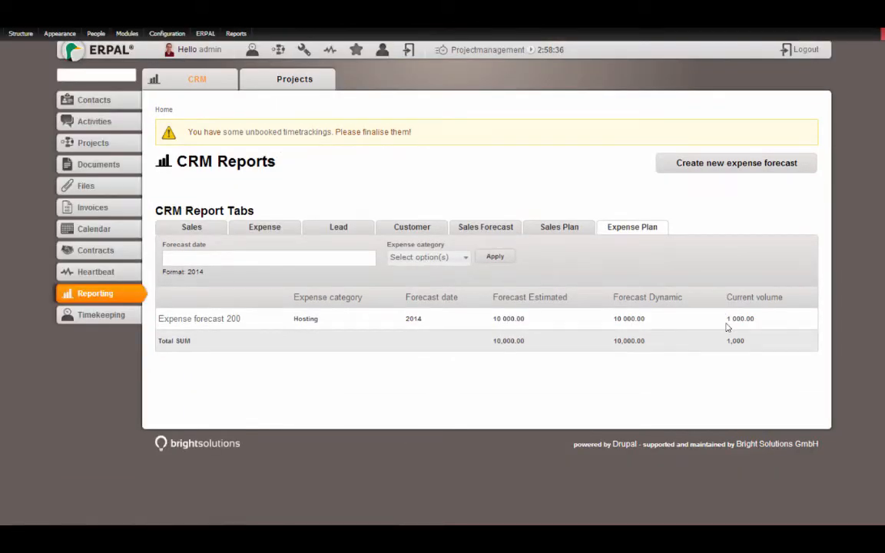
# Step: Check the current volume of the Hosting expense forecast and examine the billable details behind it
pyautogui.moveTo(727, 319); pyautogui.dragTo(753, 319)
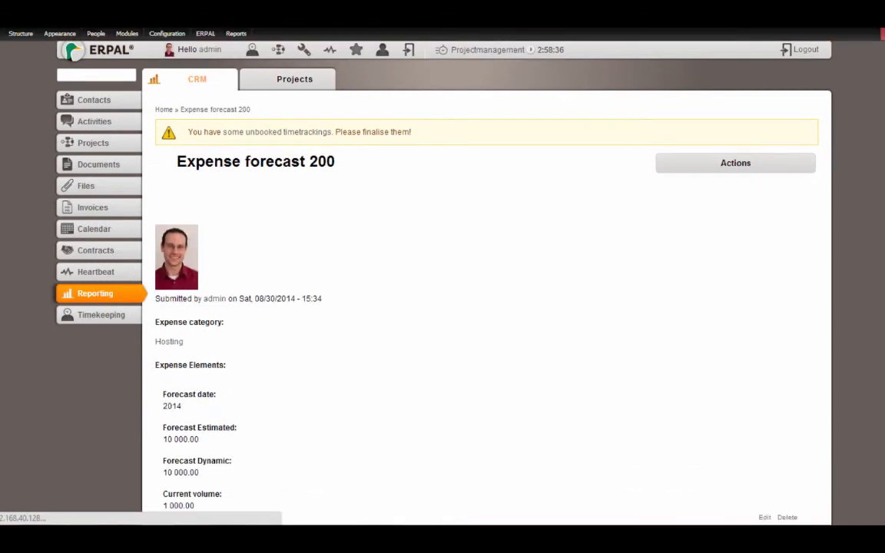
pyautogui.moveTo(883, 193); pyautogui.dragTo(883, 453)
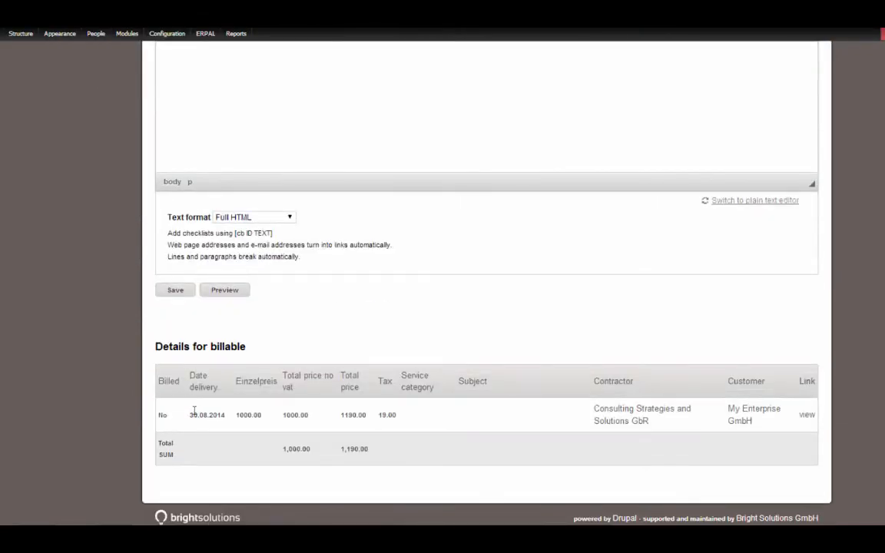
pyautogui.moveTo(191, 414); pyautogui.dragTo(400, 421)
pyautogui.click(356, 333)
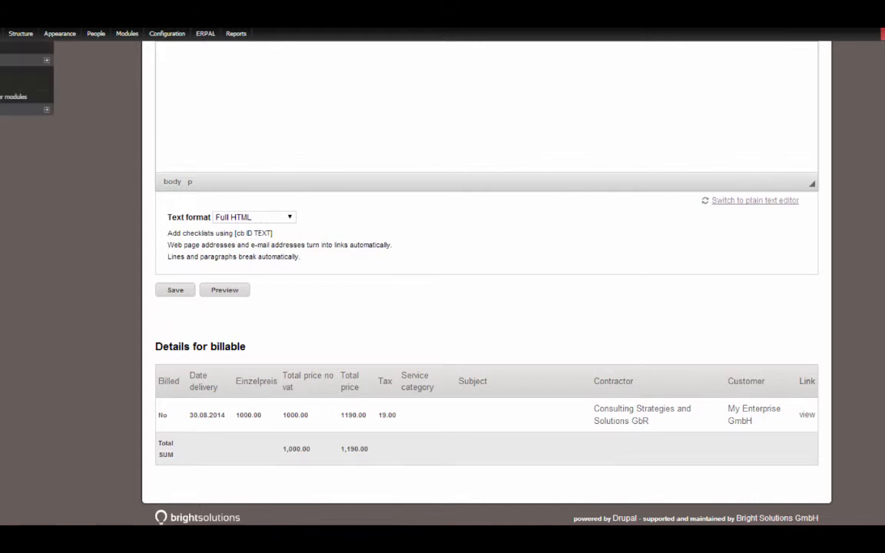
pyautogui.click(2, 23)
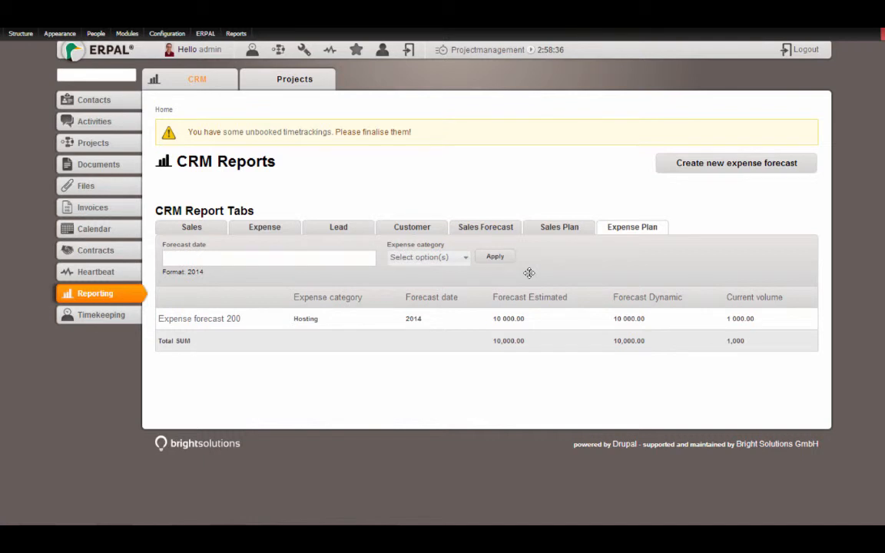
# Step: Generate the Active Projects report with the Month scale and examine the monthly values in its chart
pyautogui.click(293, 80)
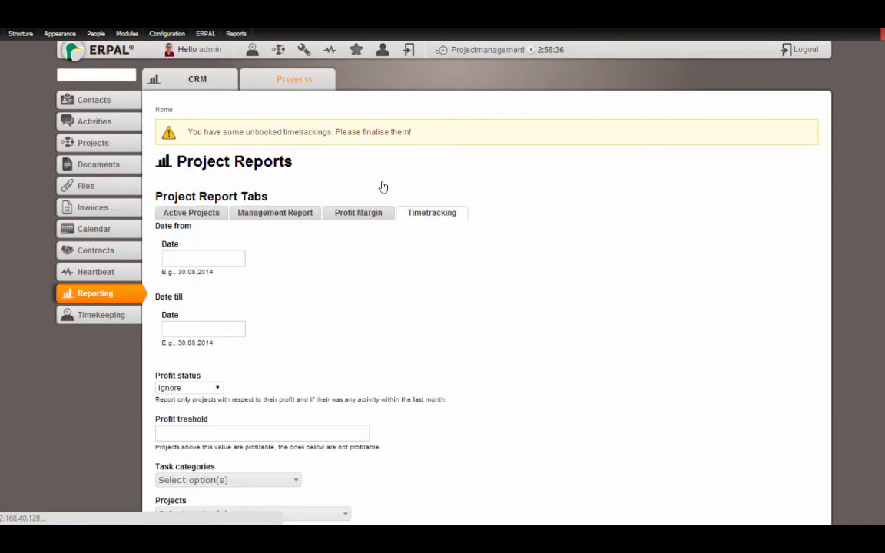
pyautogui.click(196, 216)
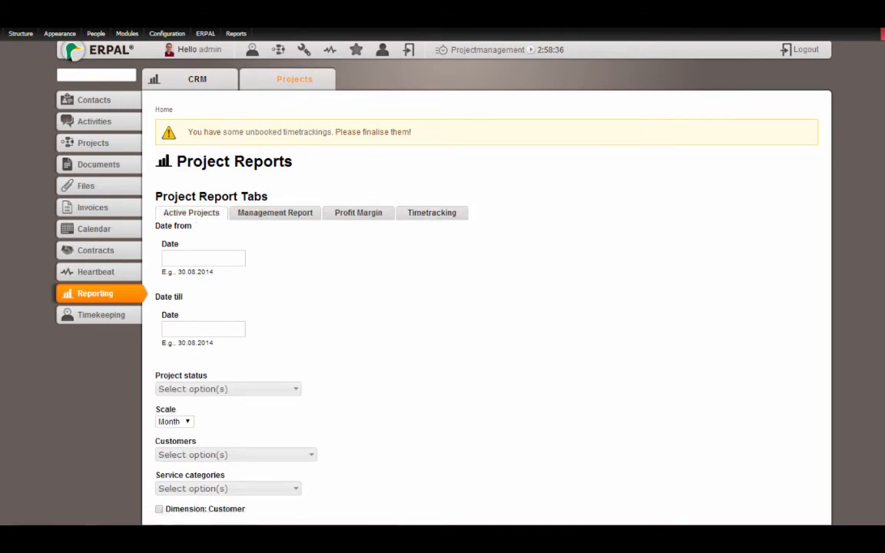
pyautogui.scroll(-2, 750, 273)
pyautogui.click(178, 463)
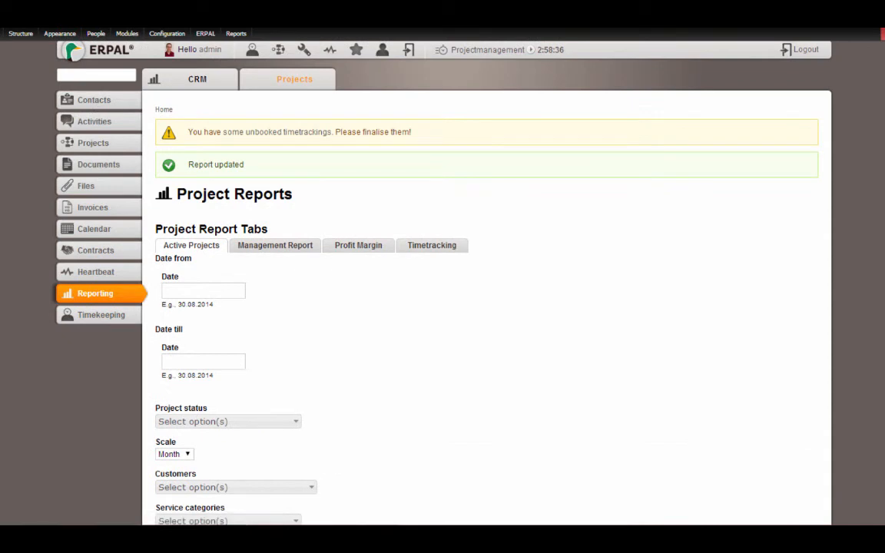
pyautogui.scroll(-5, 718, 383)
pyautogui.moveTo(677, 317)
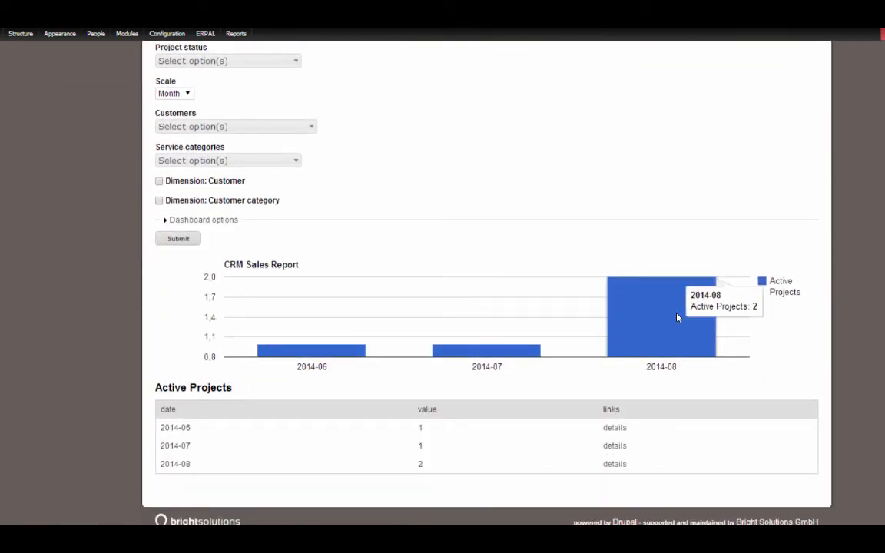
pyautogui.moveTo(302, 354)
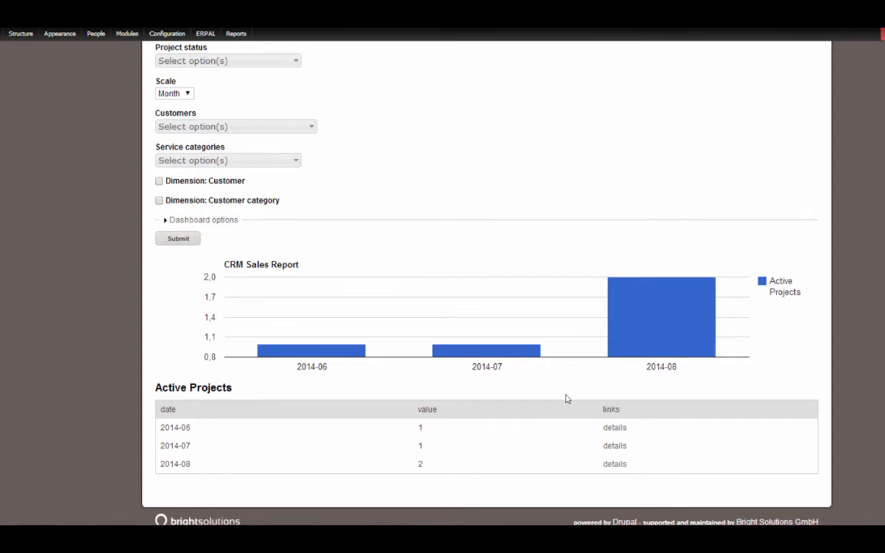
# Step: Generate the project Management Report without restricting it to specific projects
pyautogui.scroll(5, 582, 395)
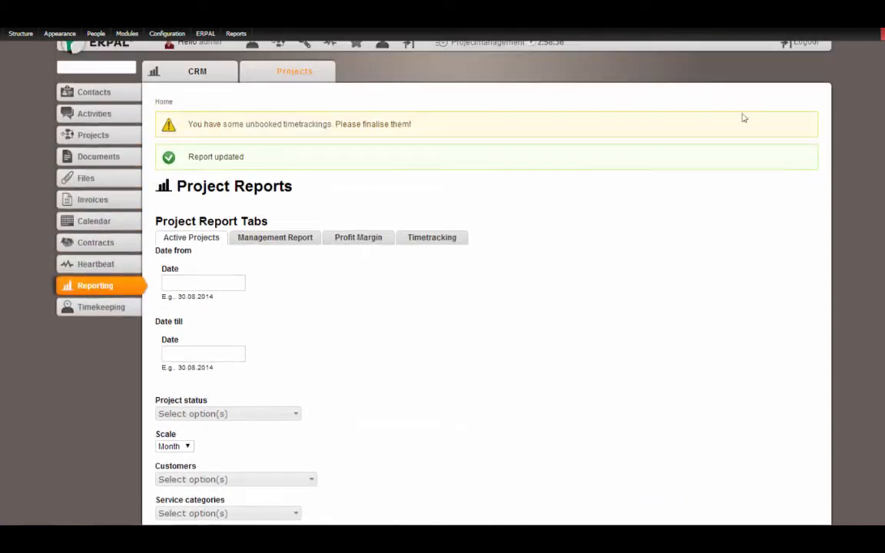
pyautogui.click(265, 237)
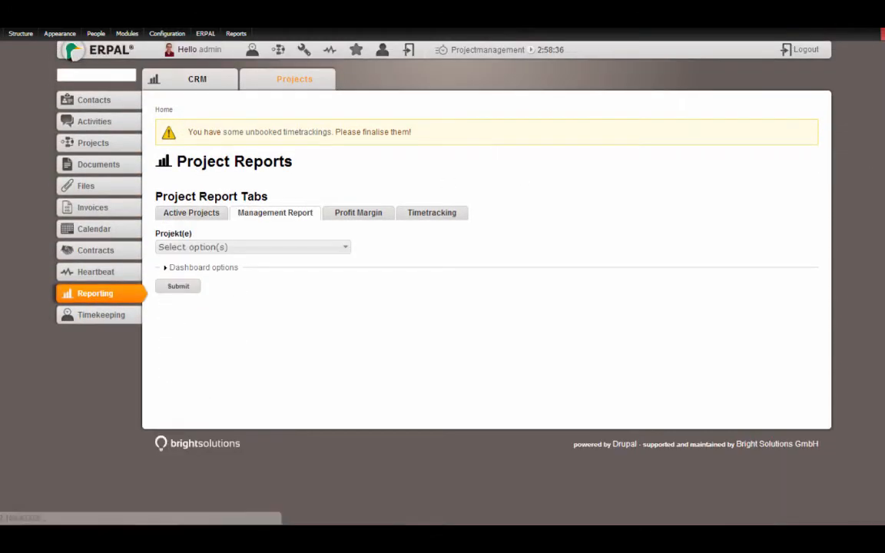
pyautogui.click(177, 285)
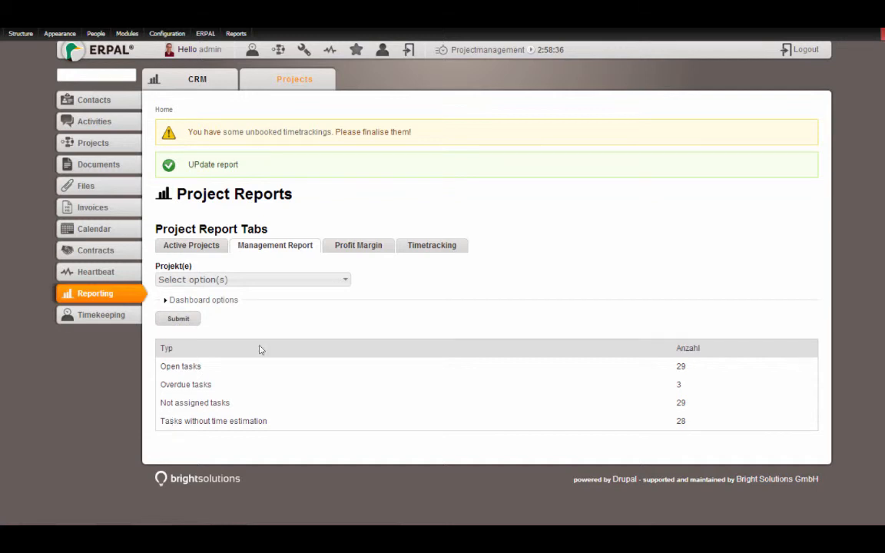
# Step: Check the project filter choices and the dashboard options of the Management Report
pyautogui.click(301, 281)
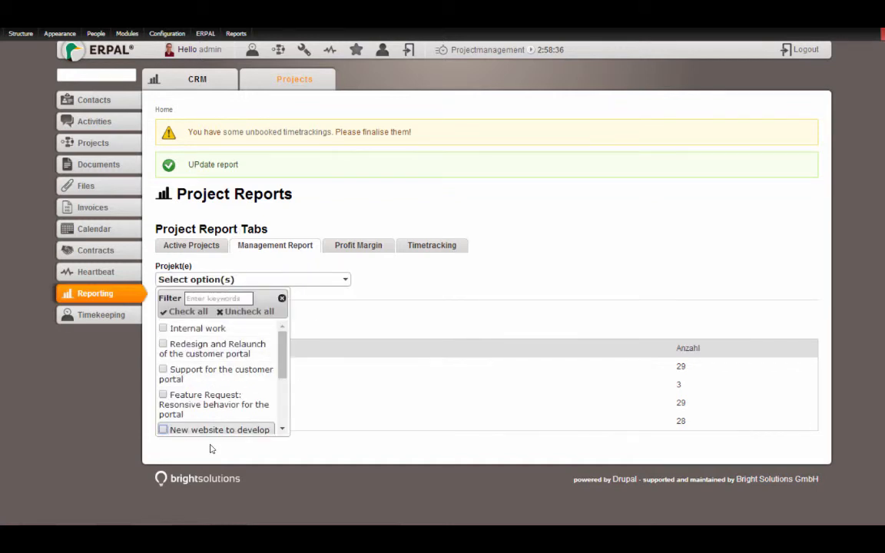
pyautogui.click(310, 206)
pyautogui.click(176, 300)
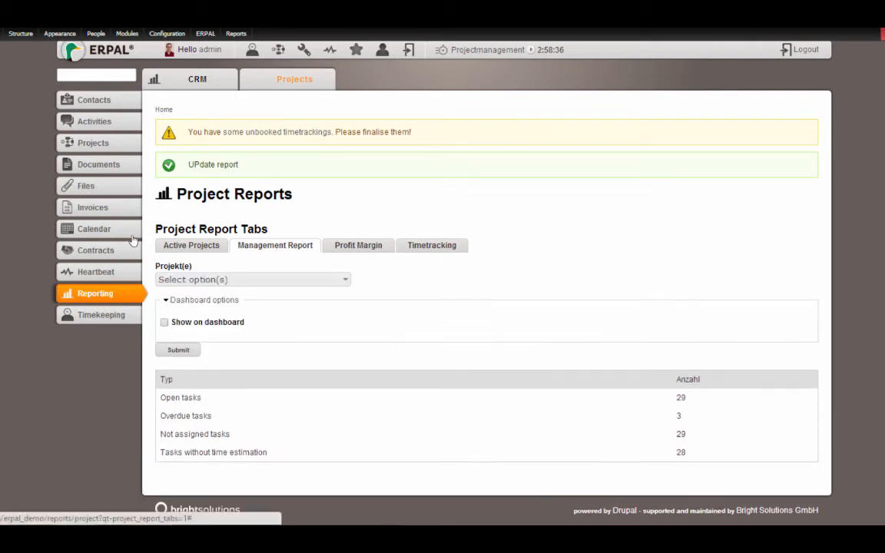
pyautogui.click(177, 300)
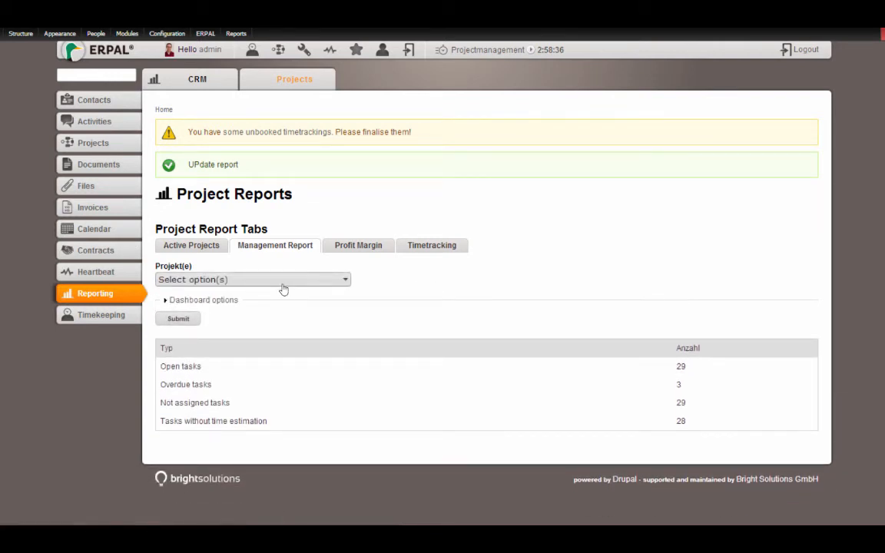
# Step: Open the Profit Margin report and view the projects available in its filter
pyautogui.click(341, 246)
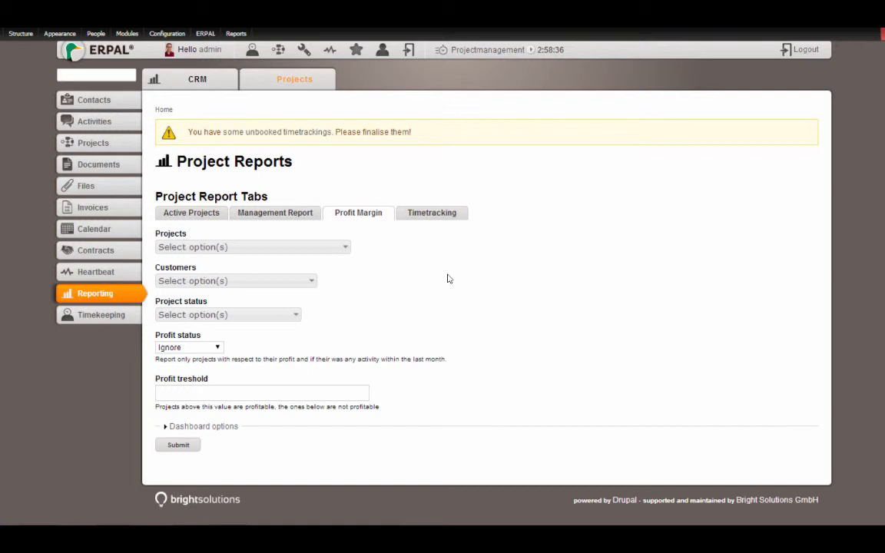
pyautogui.click(208, 247)
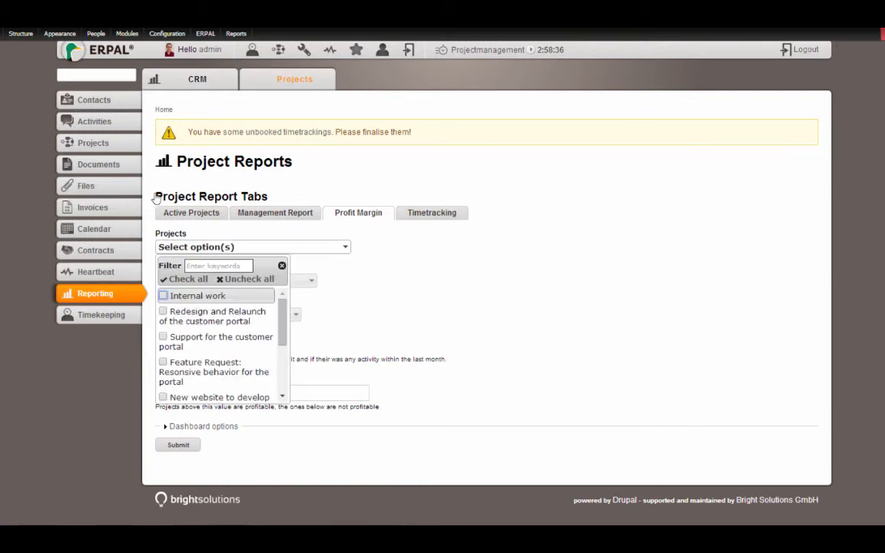
pyautogui.click(453, 326)
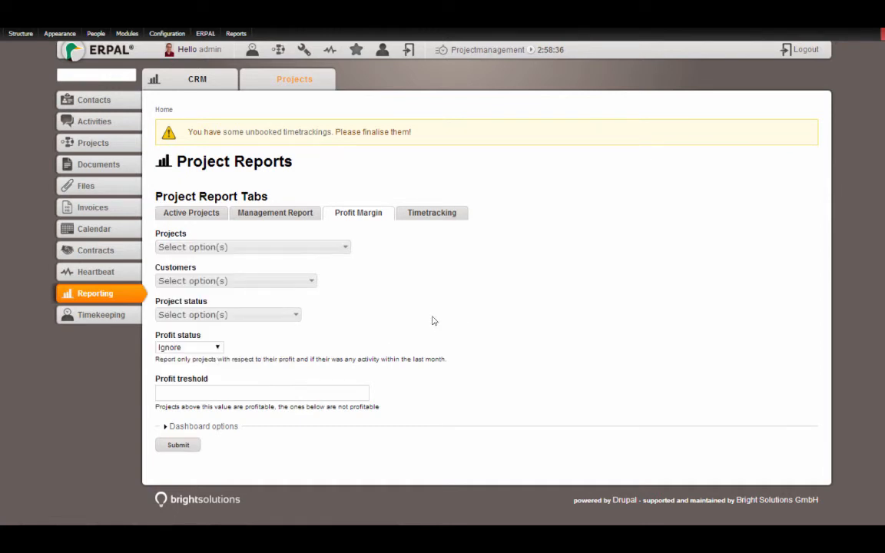
# Step: Check the customer and project status choices available in the Profit Margin report's filters
pyautogui.click(222, 280)
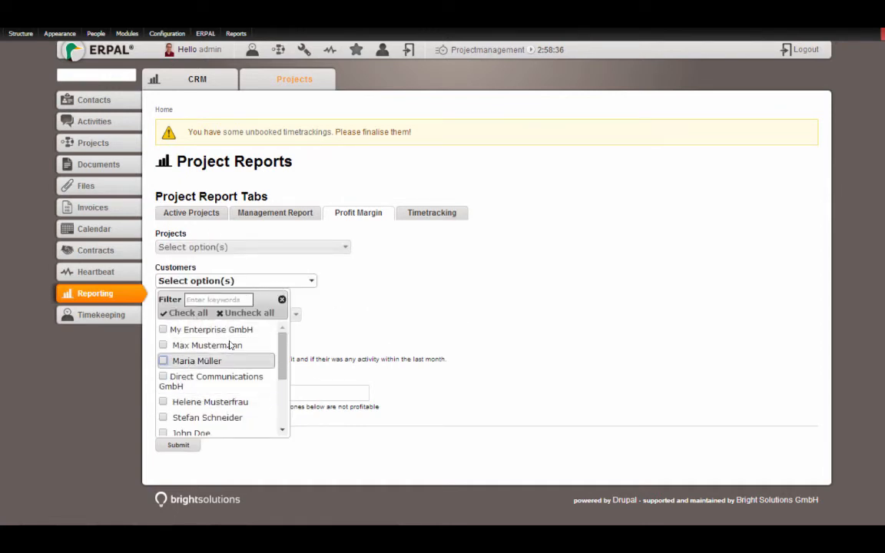
pyautogui.click(424, 250)
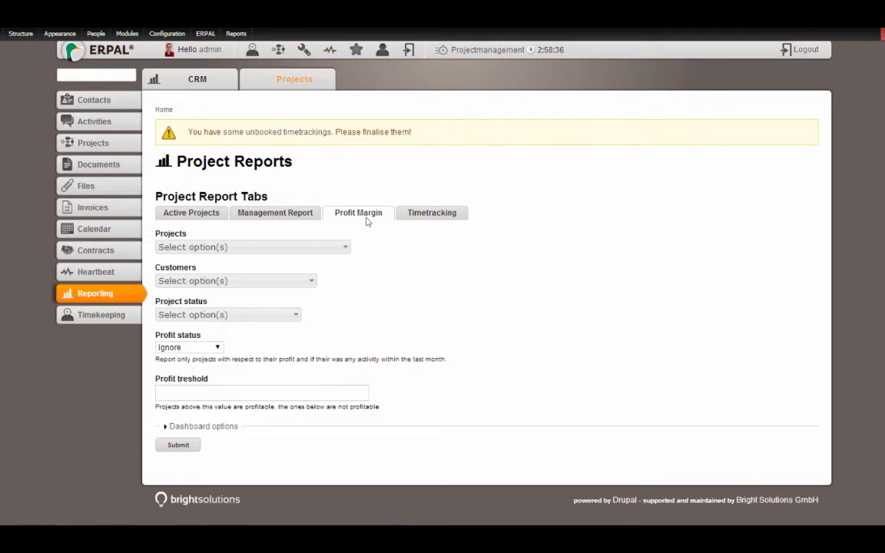
pyautogui.click(207, 317)
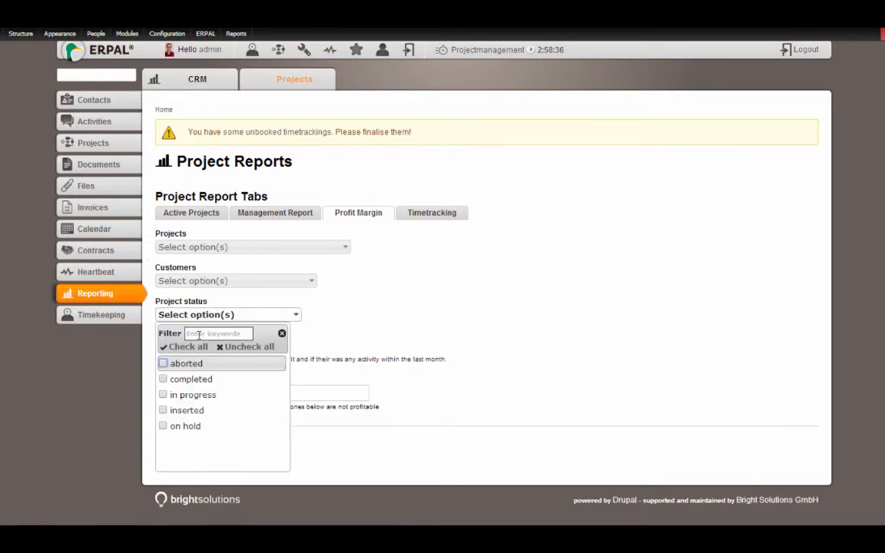
pyautogui.click(376, 219)
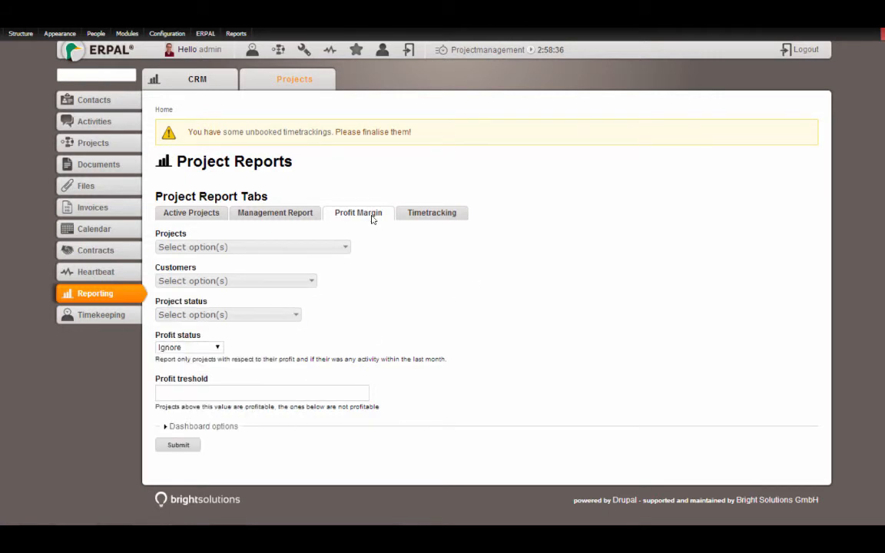
# Step: Generate the Profit Margin report without any filters and examine the real expenses, revenue and profit in its chart
pyautogui.click(185, 445)
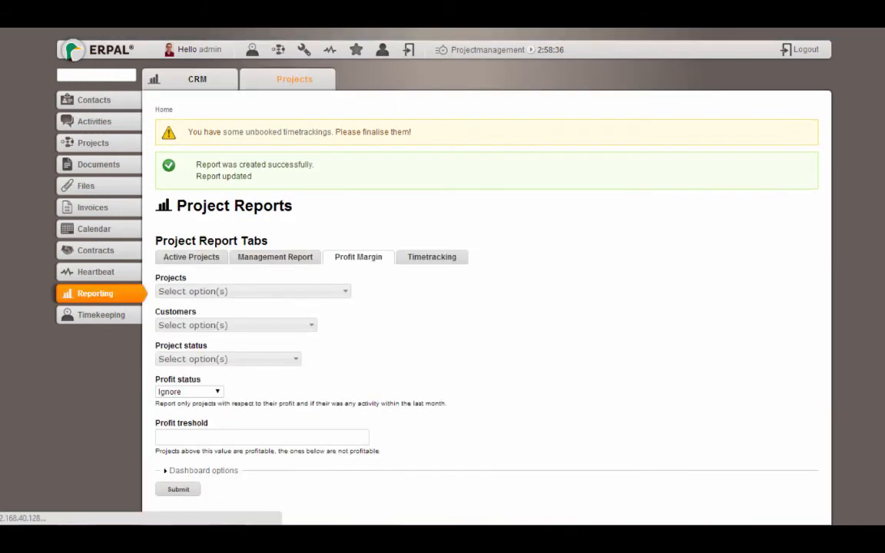
pyautogui.scroll(-5, 486, 284)
pyautogui.scroll(2, 489, 307)
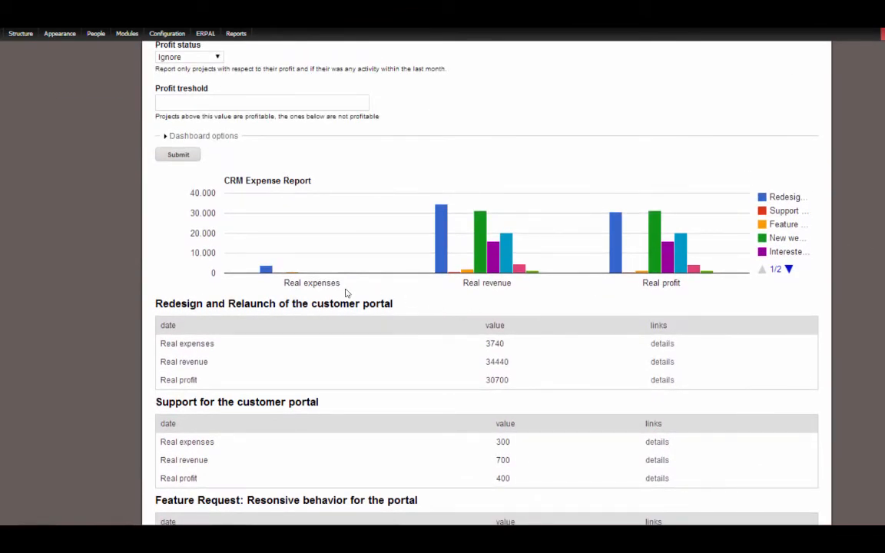
pyautogui.moveTo(268, 273)
pyautogui.moveTo(294, 275)
pyautogui.moveTo(472, 285); pyautogui.dragTo(508, 286)
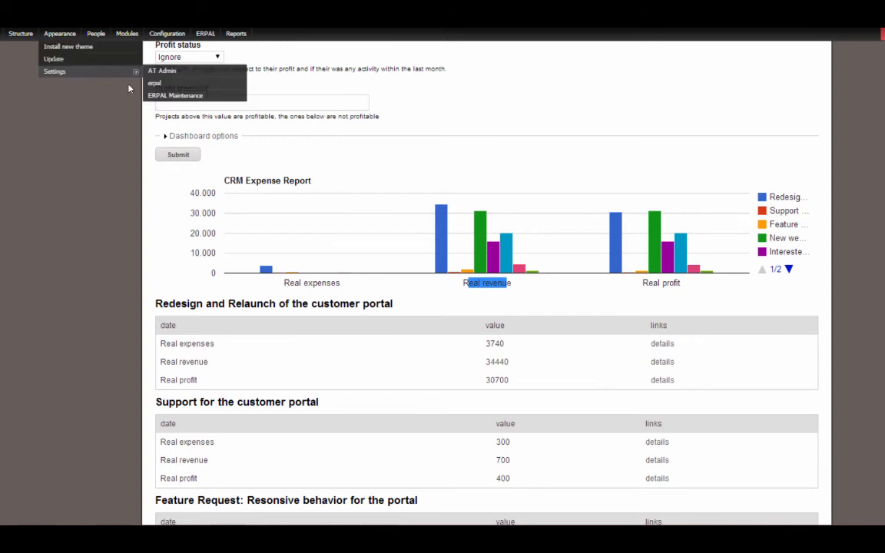
# Step: Open the user contract of the financial user's account for editing and view its contract data fields
pyautogui.click(97, 34)
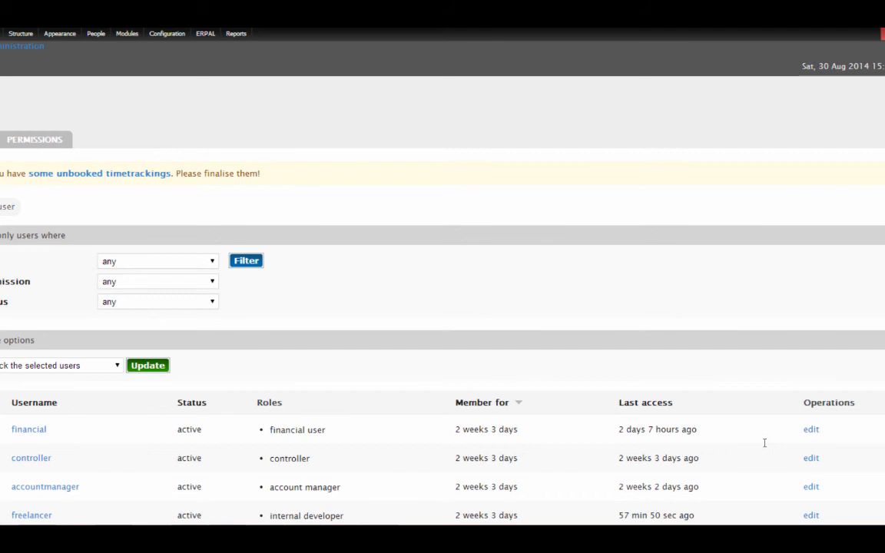
pyautogui.click(810, 430)
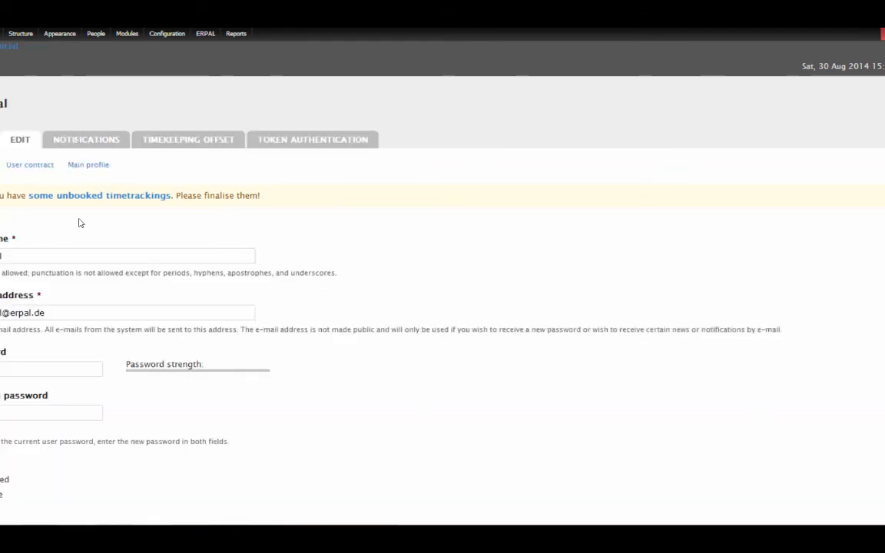
pyautogui.click(31, 166)
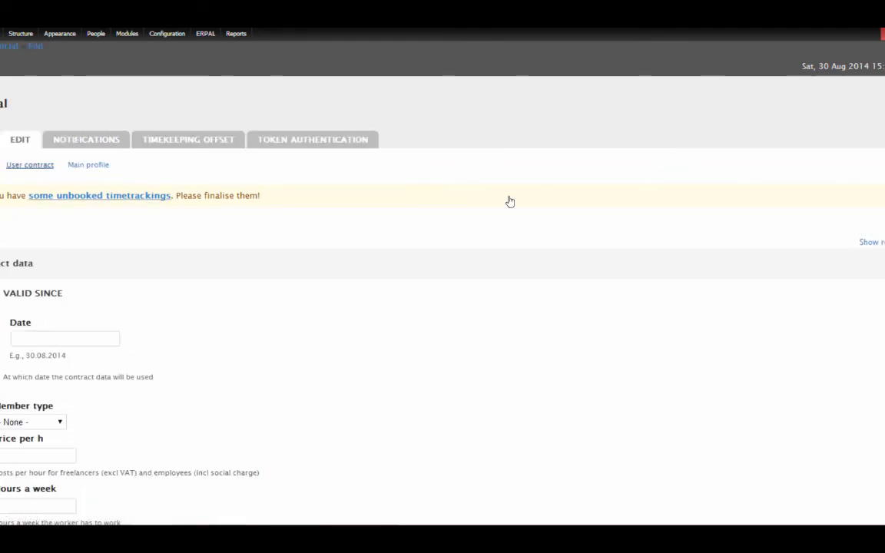
pyautogui.scroll(-3, 508, 200)
pyautogui.scroll(-1, 443, 292)
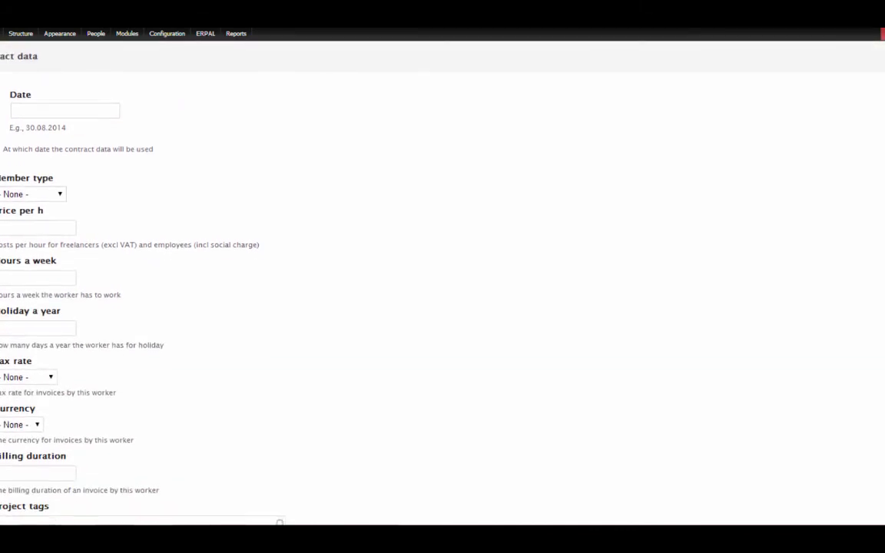
pyautogui.scroll(-3, 442, 292)
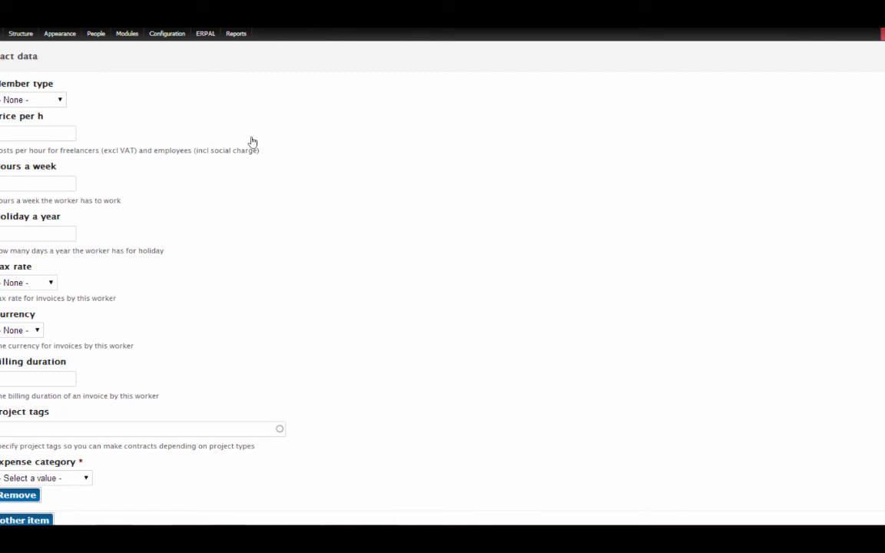
# Step: Set the user contract's member type to Freelancer and check the price per hour field
pyautogui.click(23, 100)
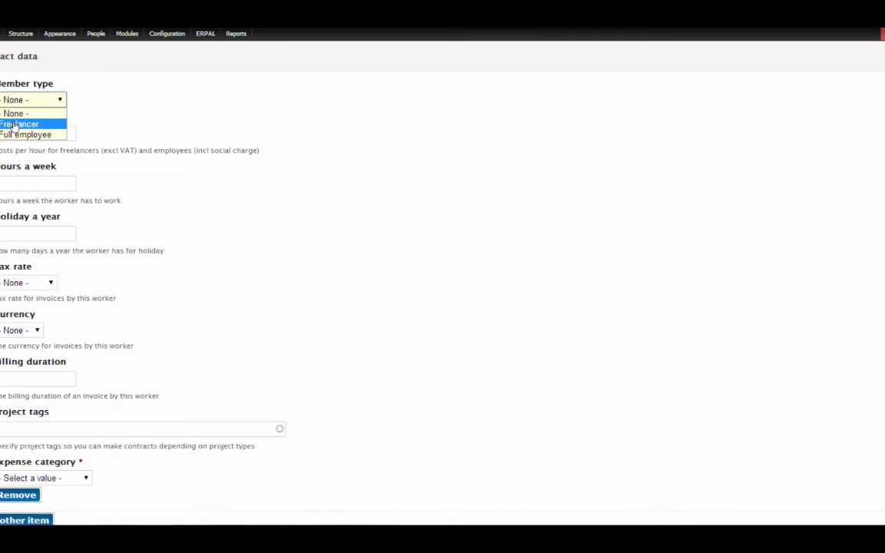
pyautogui.click(13, 124)
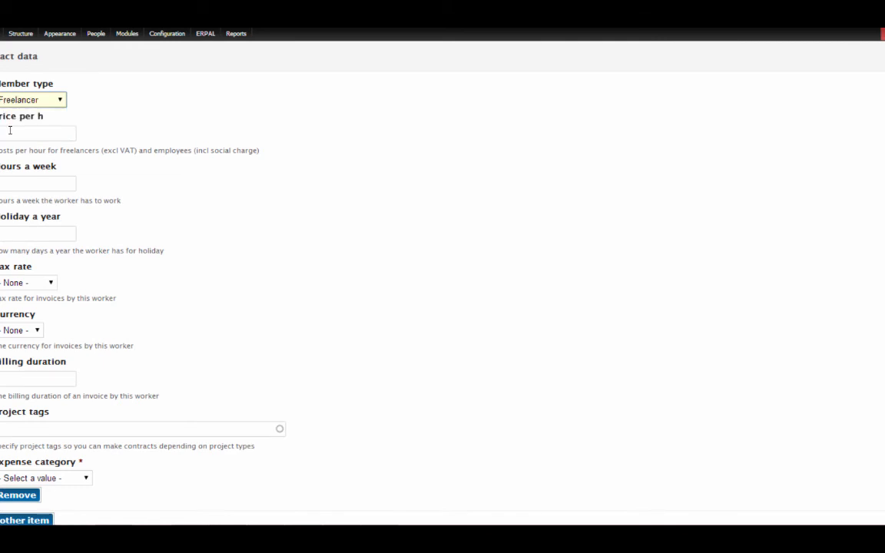
pyautogui.click(9, 100)
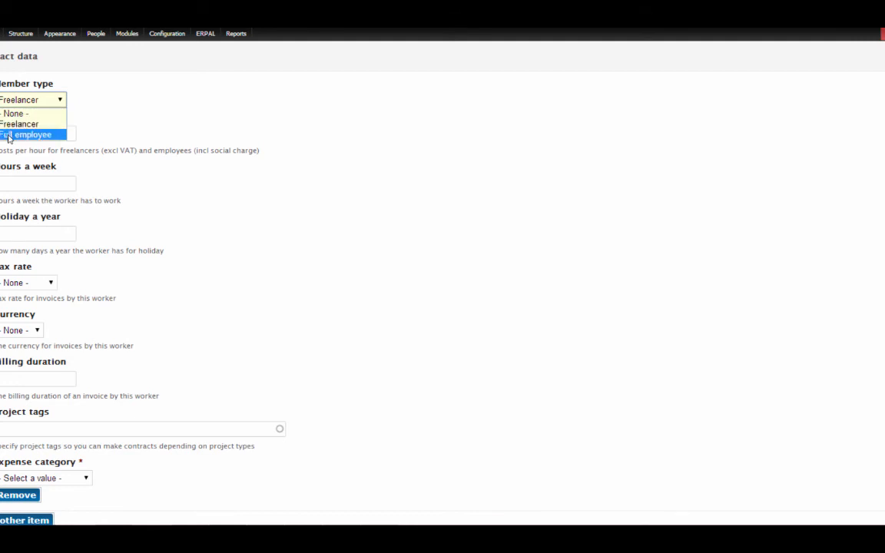
pyautogui.click(103, 93)
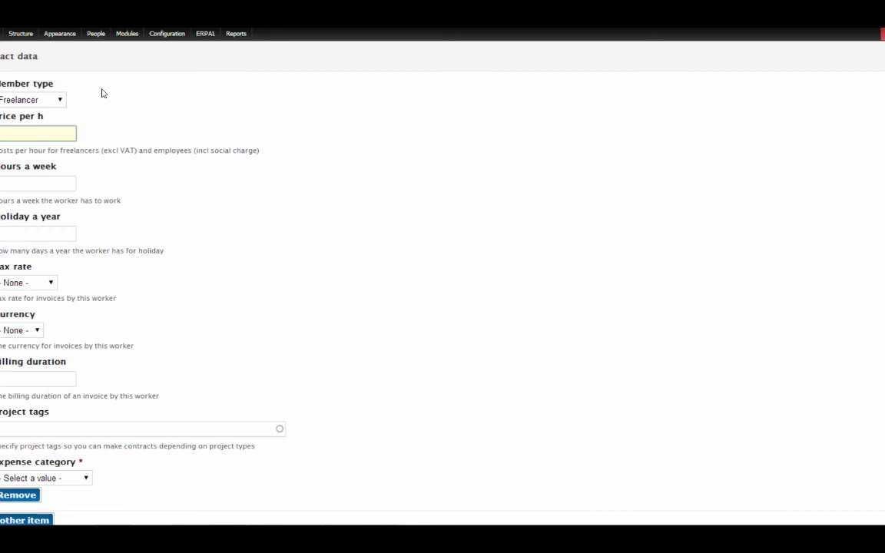
pyautogui.click(55, 136)
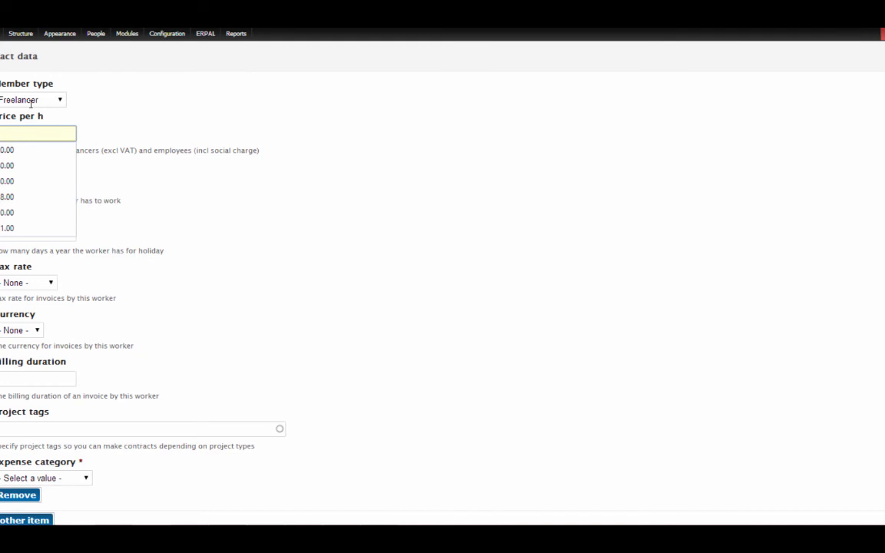
pyautogui.doubleClick(153, 121)
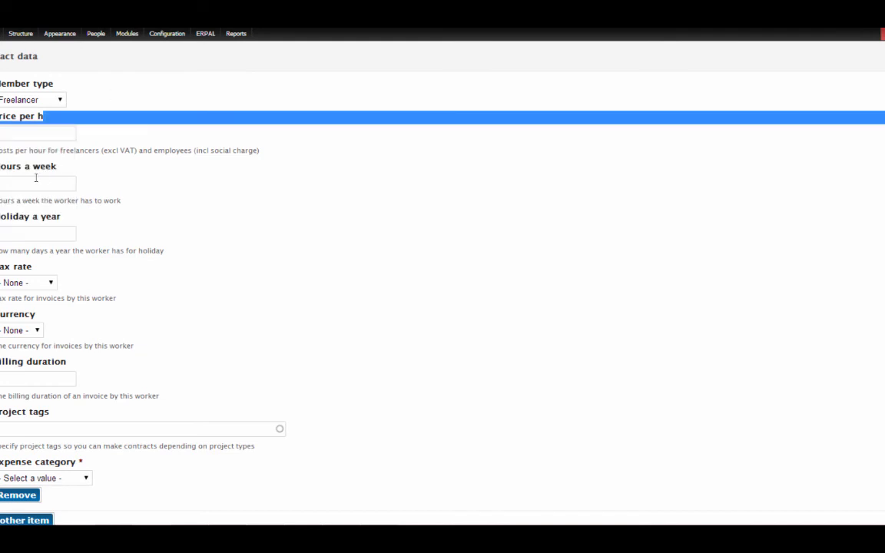